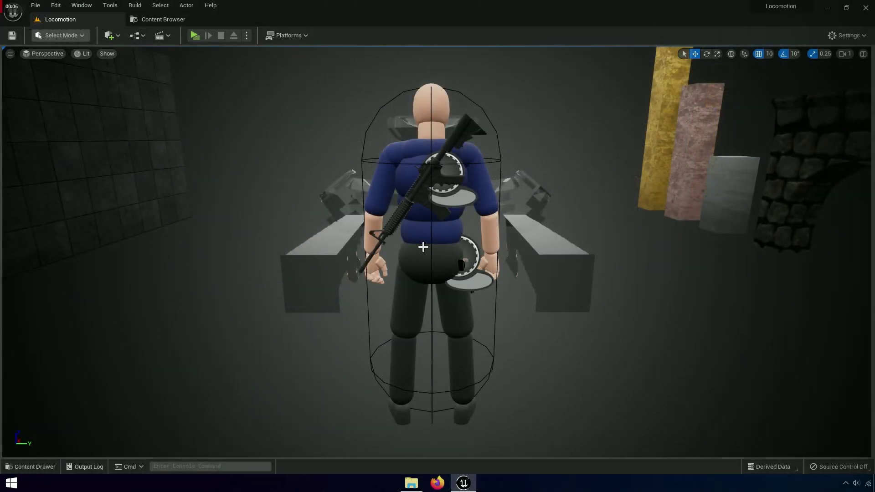
Open Project Settings, review the Physics surface types, and switch to All Settings.
{"action": "left_click", "coordinate": [56, 5]}
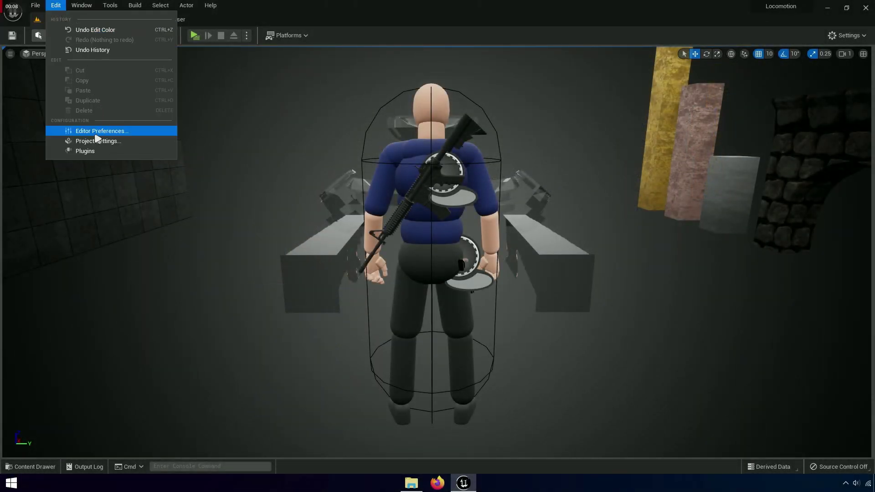
{"action": "left_click", "coordinate": [128, 143]}
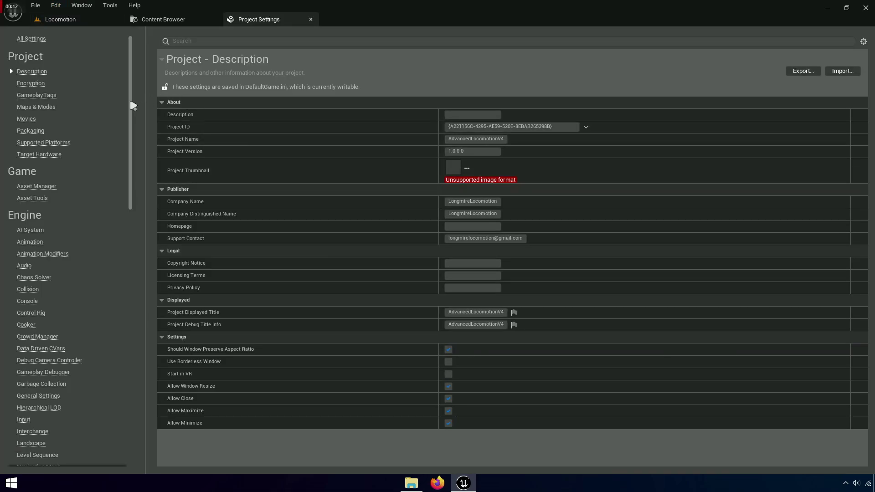
{"action": "left_click_drag", "start_coordinate": [131, 102], "coordinate": [132, 124]}
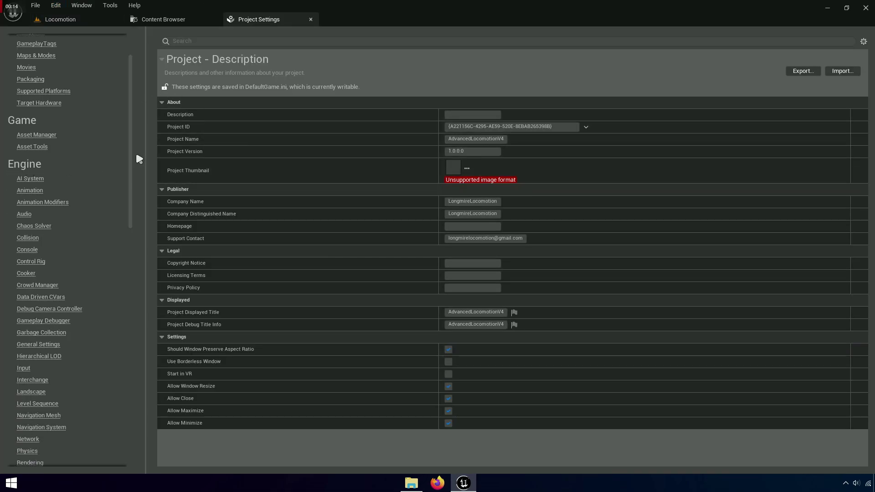
{"action": "left_click_drag", "start_coordinate": [137, 155], "coordinate": [133, 202]}
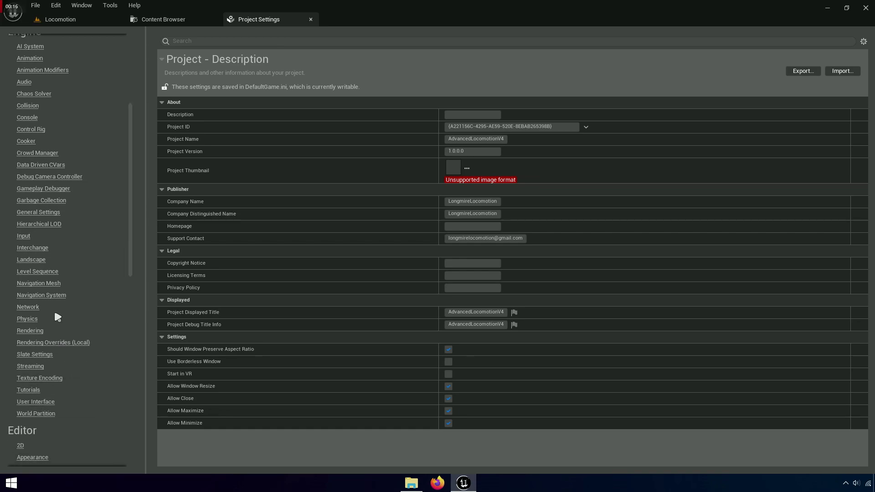
{"action": "left_click", "coordinate": [29, 320]}
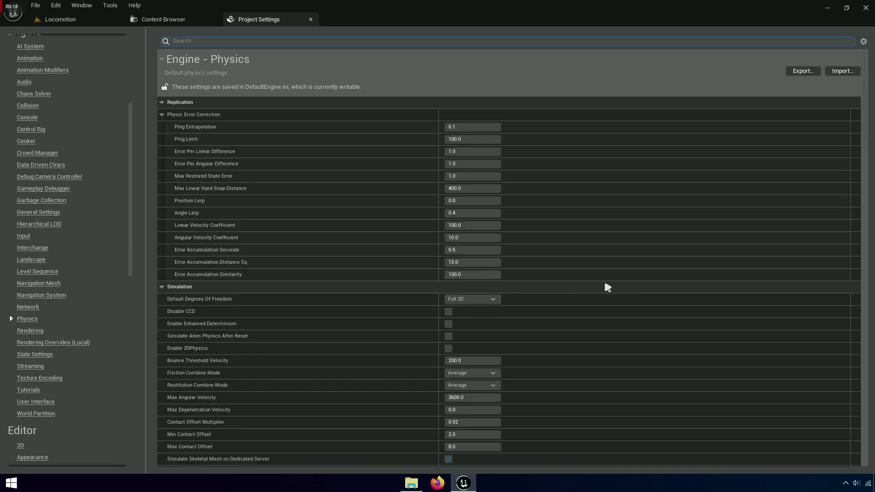
{"action": "left_click_drag", "start_coordinate": [865, 112], "coordinate": [868, 346]}
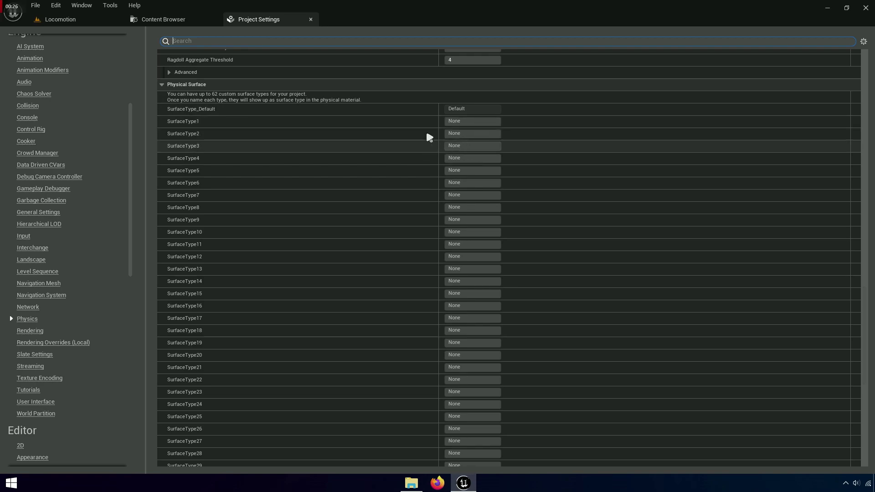
{"action": "left_click_drag", "start_coordinate": [132, 154], "coordinate": [132, 56]}
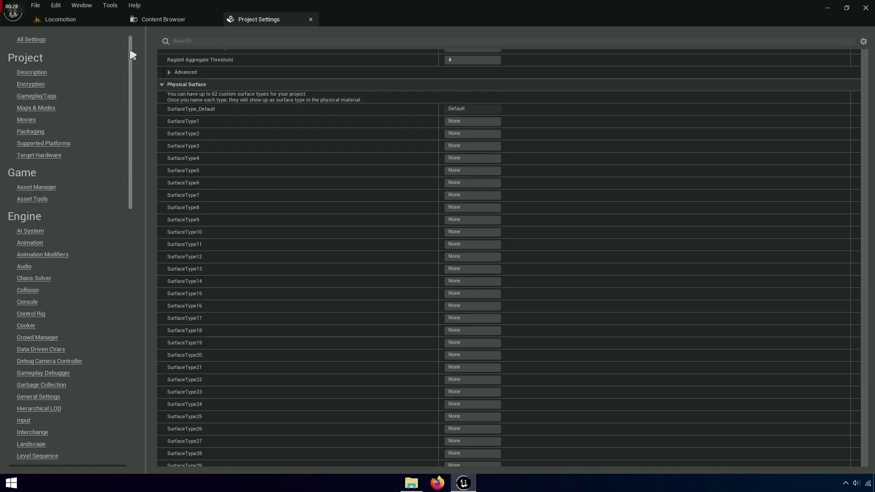
{"action": "left_click", "coordinate": [34, 41]}
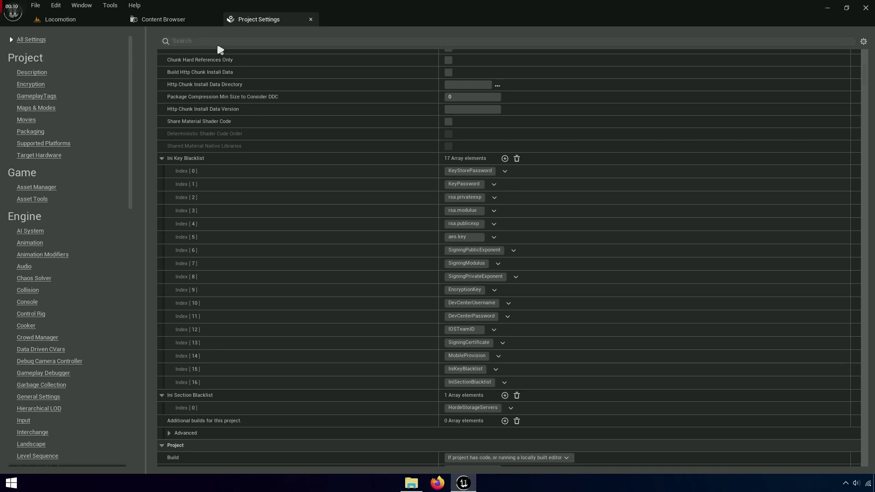
Filter the settings and rename SurfaceType1–6 to Wood, Rock, Grass, Metal, Glass and Flesh.
{"action": "type", "text": "surface"}
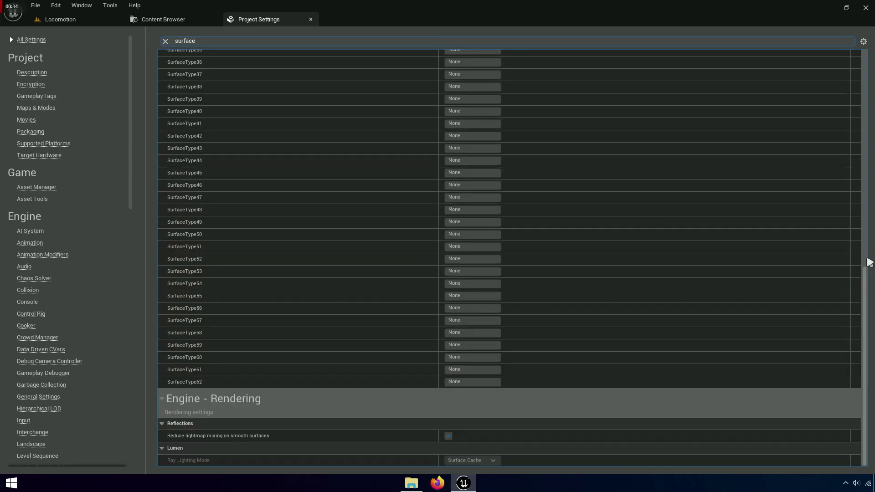
{"action": "left_click_drag", "start_coordinate": [866, 279], "coordinate": [870, 61]}
{"action": "type", "text": "Glass"}
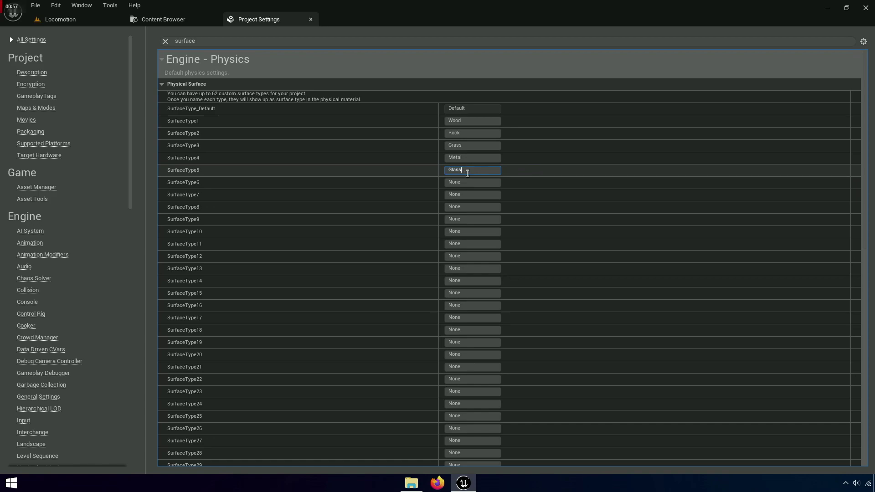
{"action": "left_click", "coordinate": [469, 182]}
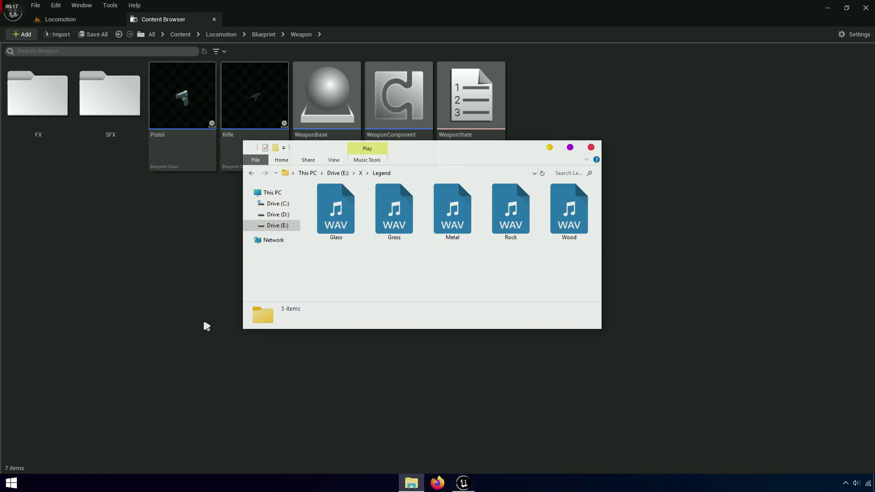
Import the Wood, Glass, Grass, Metal and Rock WAV files into Weapon/SFX and save all.
{"action": "left_click", "coordinate": [154, 292]}
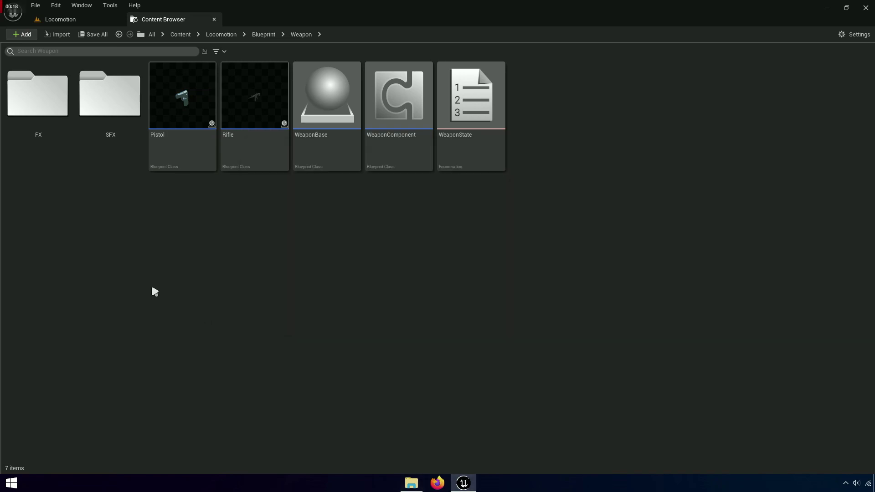
{"action": "double_click", "coordinate": [123, 157]}
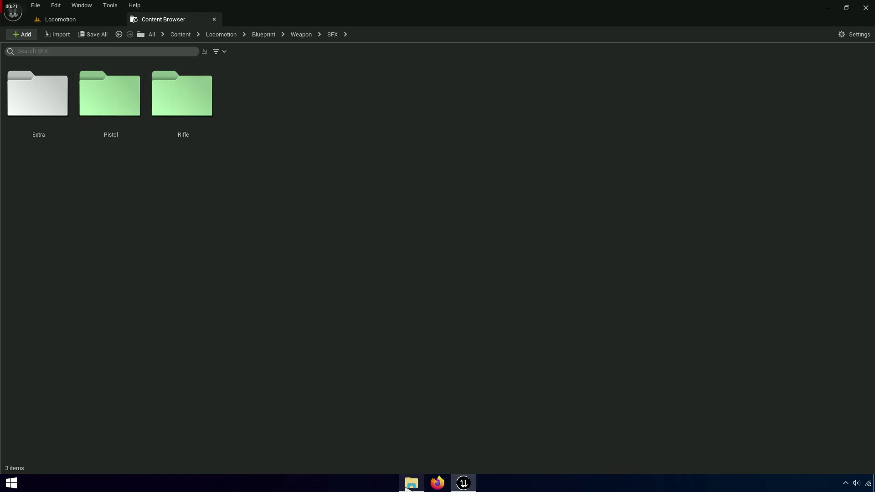
{"action": "left_click", "coordinate": [408, 486]}
{"action": "left_click_drag", "start_coordinate": [331, 270], "coordinate": [564, 216]}
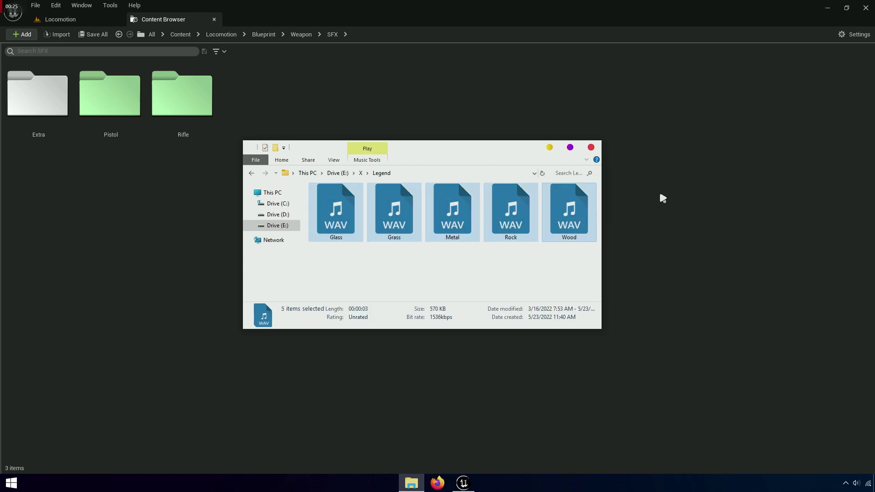
{"action": "left_click_drag", "start_coordinate": [709, 206], "coordinate": [659, 190]}
{"action": "left_click", "coordinate": [550, 148]}
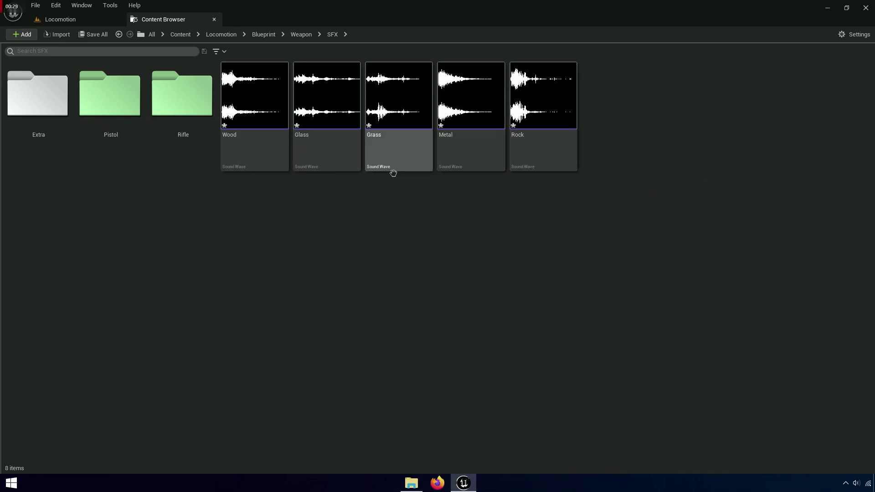
{"action": "mouse_move", "coordinate": [233, 136]}
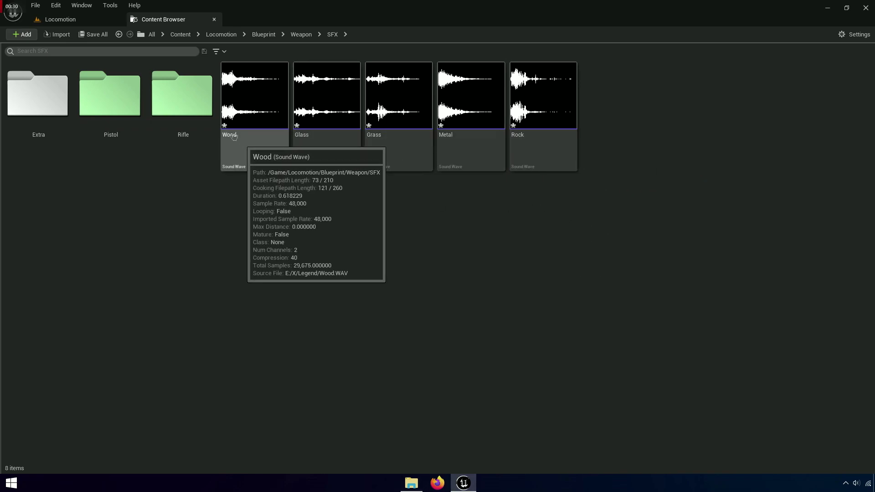
{"action": "left_click", "coordinate": [97, 33]}
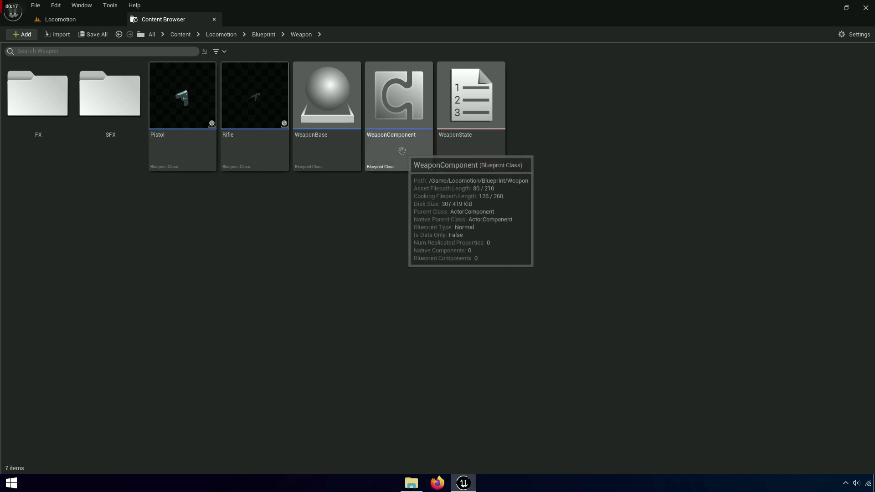
Open the WeaponComponent Blueprint on its LineTrace function graph.
{"action": "left_click", "coordinate": [402, 150]}
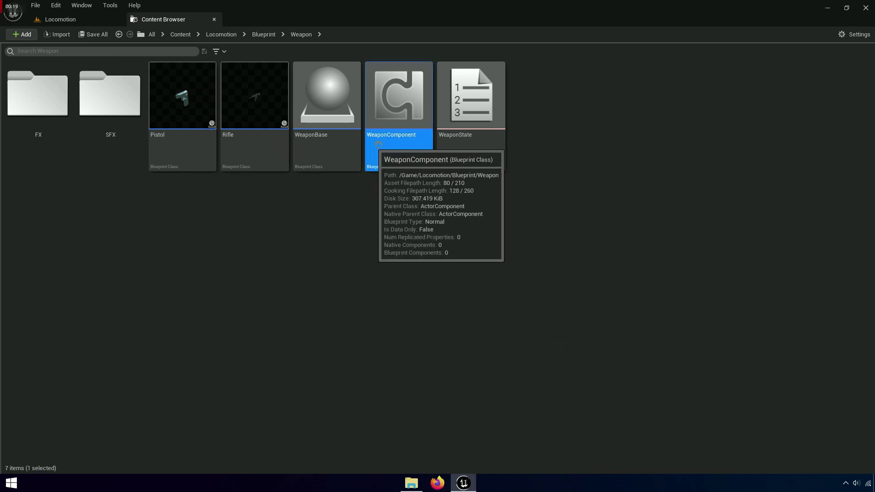
{"action": "double_click", "coordinate": [420, 128]}
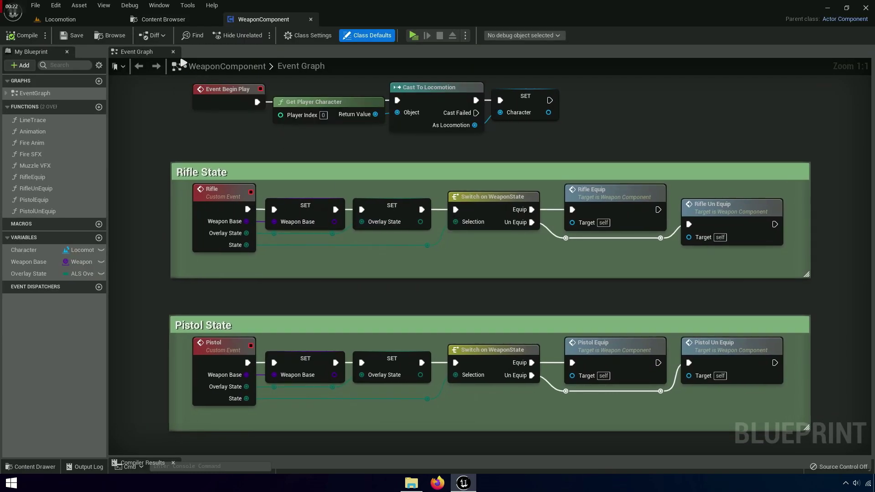
{"action": "left_click", "coordinate": [173, 51]}
{"action": "left_click", "coordinate": [47, 121]}
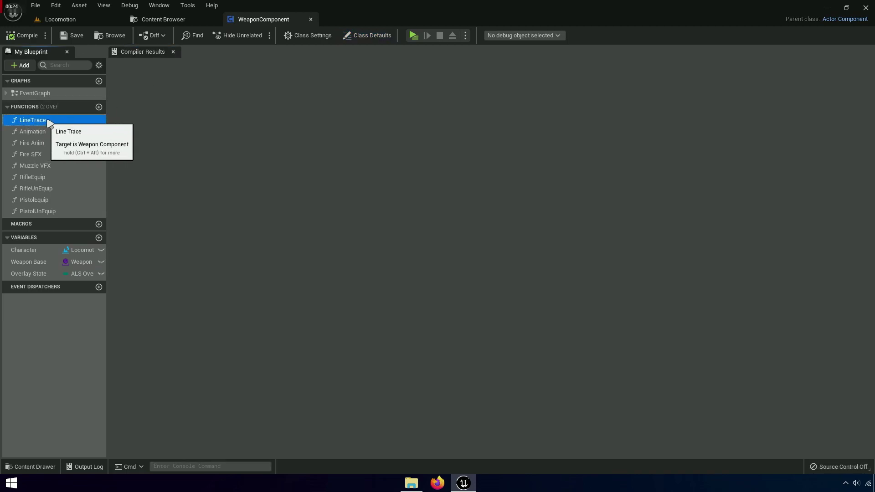
{"action": "double_click", "coordinate": [48, 120]}
Frame Break Hit Result, the Return Node and Line Trace By Channel in the graph.
{"action": "right_click_drag", "start_coordinate": [254, 151], "coordinate": [239, 120]}
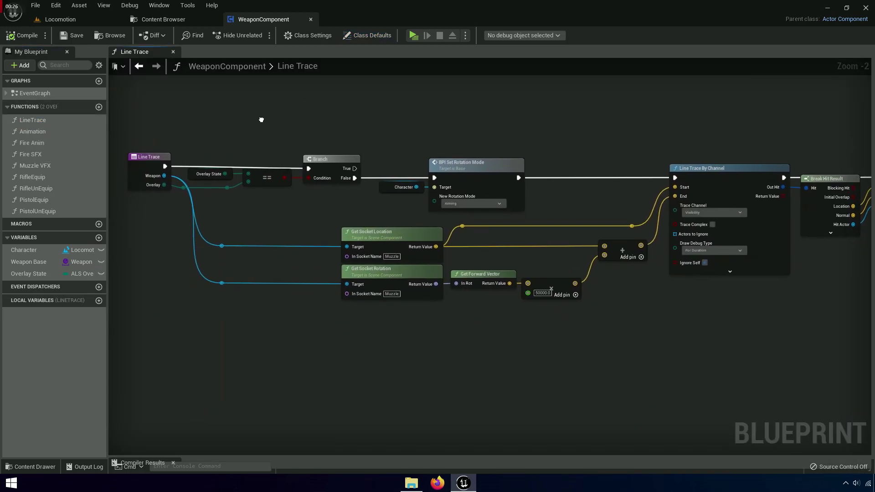
{"action": "right_click_drag", "start_coordinate": [455, 137], "coordinate": [248, 136]}
{"action": "right_click_drag", "start_coordinate": [505, 141], "coordinate": [331, 138]}
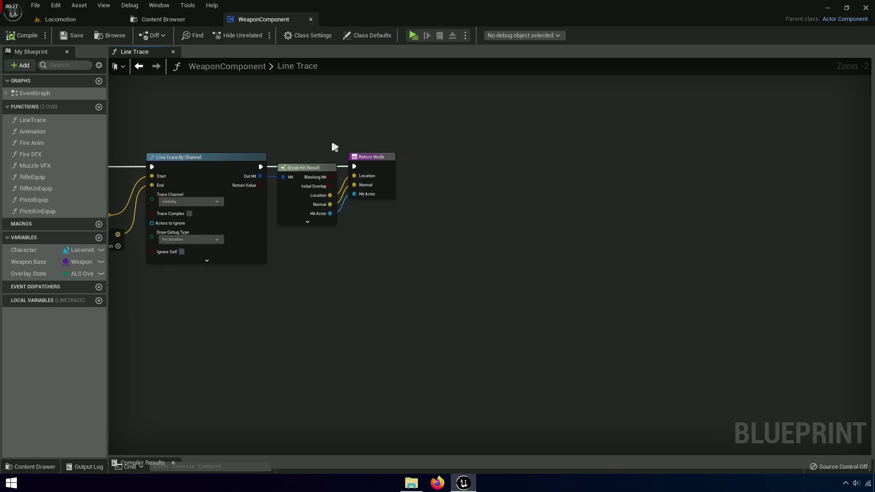
{"action": "scroll", "coordinate": [331, 139], "scroll_direction": "up", "scroll_amount": 5}
{"action": "right_click_drag", "start_coordinate": [590, 221], "coordinate": [496, 186]}
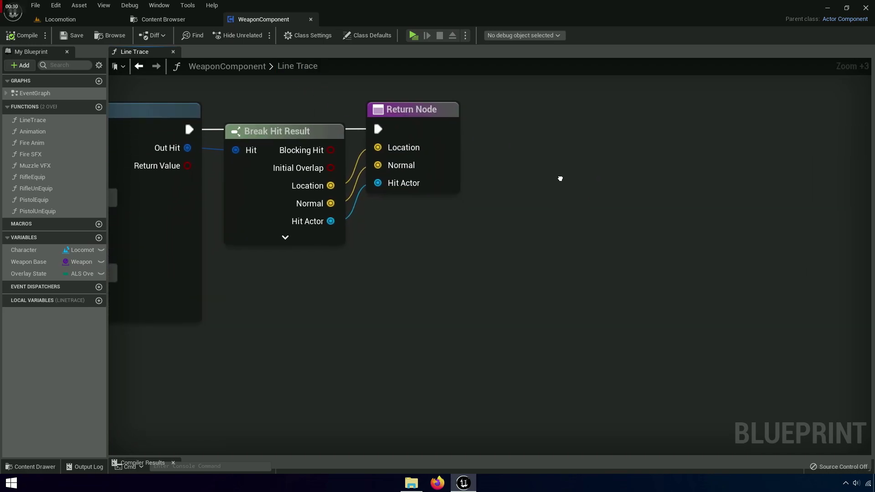
{"action": "mouse_move", "coordinate": [475, 262]}
{"action": "right_mouse_down"}
{"action": "mouse_move", "coordinate": [759, 334]}
{"action": "mouse_move", "coordinate": [465, 288]}
{"action": "mouse_move", "coordinate": [425, 230]}
{"action": "right_mouse_up"}
{"action": "scroll", "coordinate": [759, 335], "scroll_direction": "down", "scroll_amount": 5}
{"action": "scroll", "coordinate": [425, 230], "scroll_direction": "up", "scroll_amount": 2}
{"action": "right_click_drag", "start_coordinate": [286, 182], "coordinate": [484, 182]}
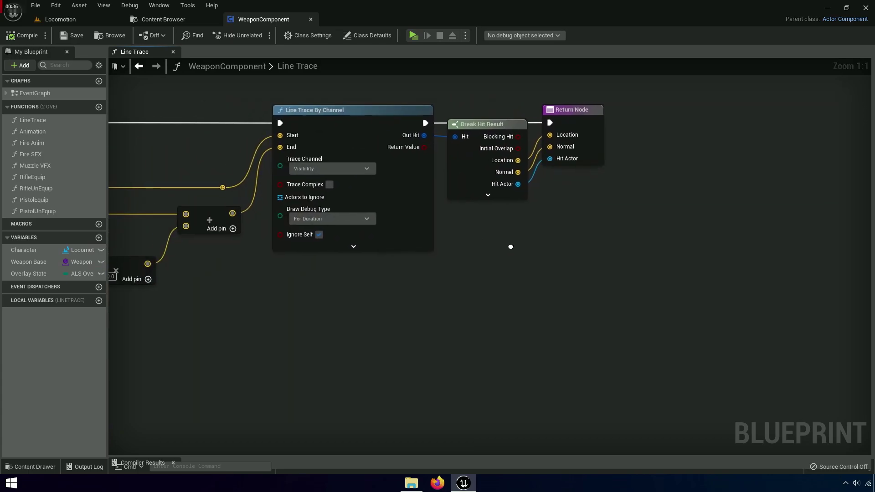
{"action": "left_click", "coordinate": [321, 112]}
{"action": "scroll", "coordinate": [425, 219], "scroll_direction": "up", "scroll_amount": 5}
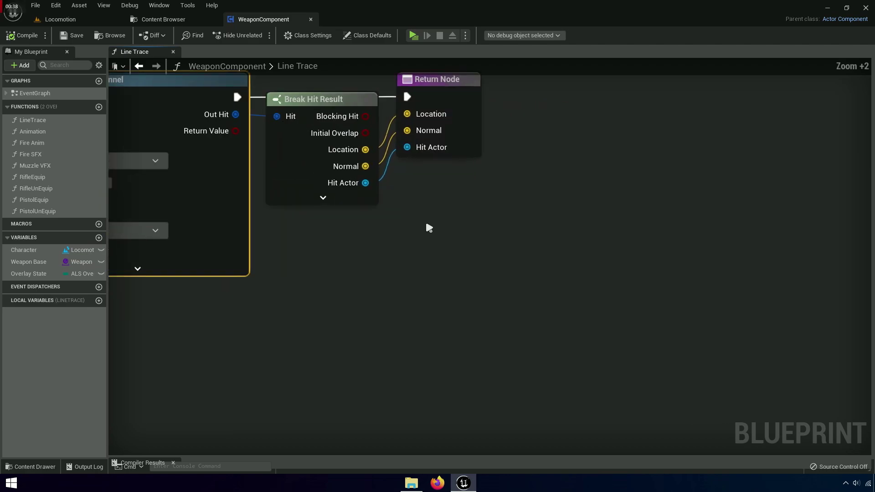
{"action": "scroll", "coordinate": [409, 233], "scroll_direction": "down", "scroll_amount": 1}
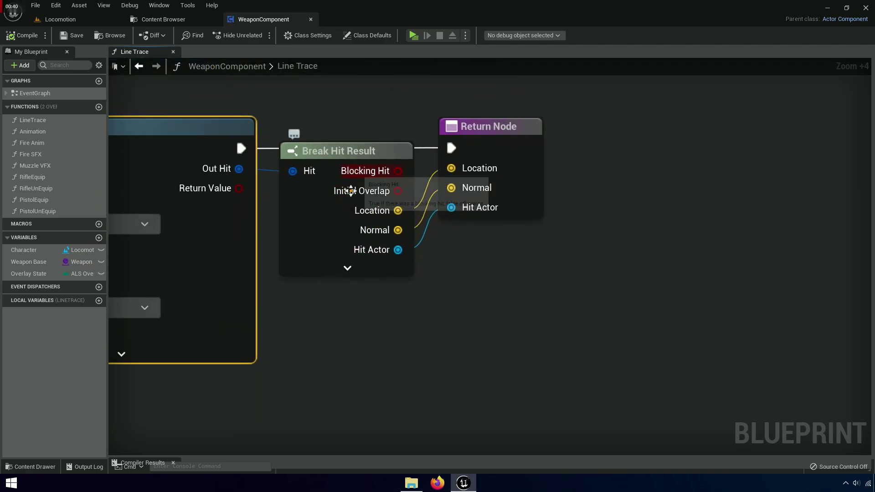
Expand Break Hit Result and add a Get Surface Type node fed by Phys Mat.
{"action": "left_click", "coordinate": [347, 269]}
{"action": "right_click_drag", "start_coordinate": [347, 272], "coordinate": [377, 277]}
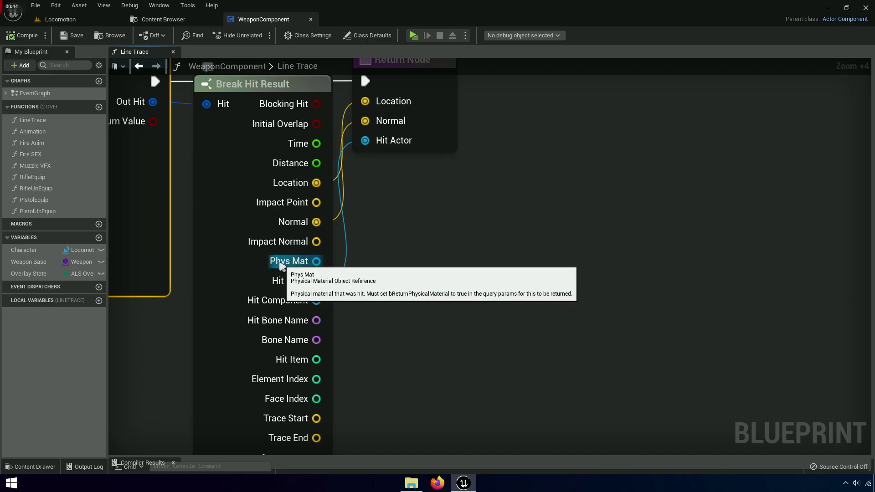
{"action": "left_click_drag", "start_coordinate": [302, 266], "coordinate": [460, 335]}
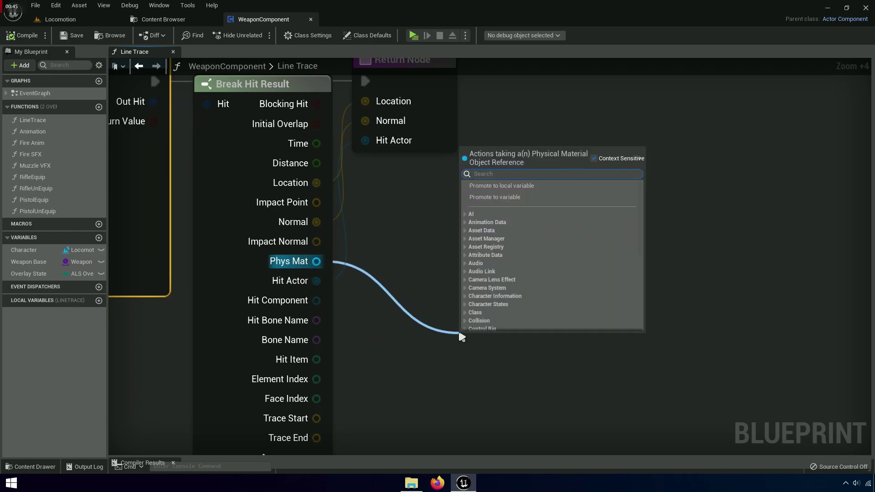
{"action": "type", "text": "get s"}
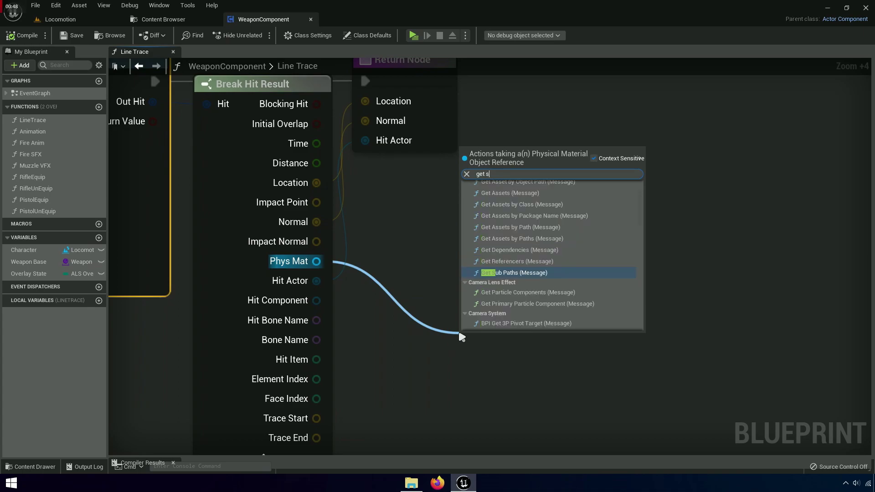
{"action": "type", "text": "urface ty"}
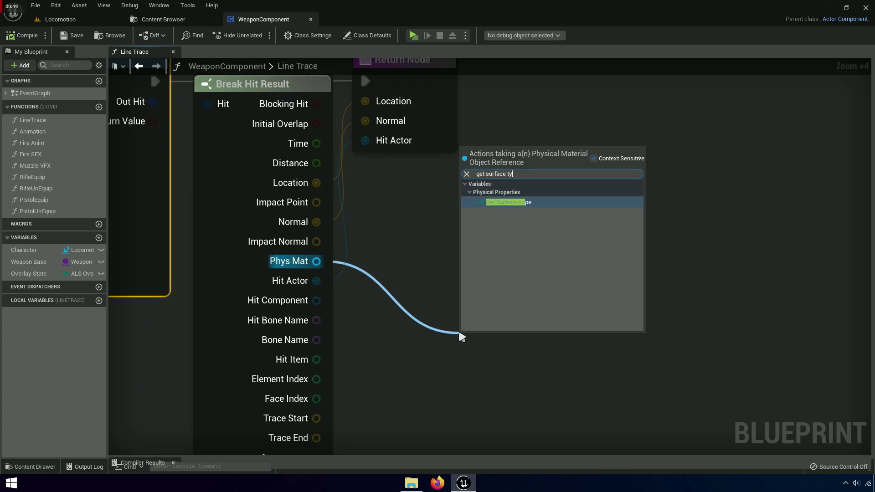
{"action": "type", "text": "p"}
{"action": "left_click", "coordinate": [508, 203]}
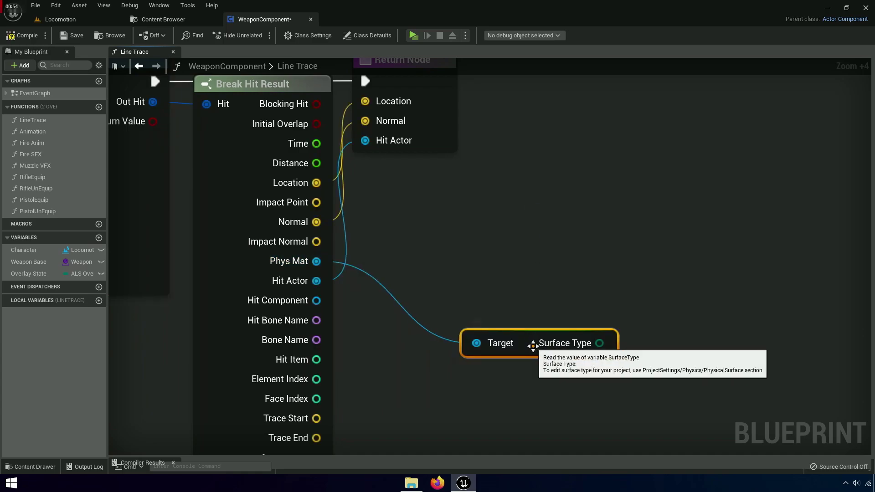
{"action": "mouse_move", "coordinate": [469, 269]}
{"action": "left_mouse_down"}
{"action": "mouse_move", "coordinate": [452, 269]}
{"action": "mouse_move", "coordinate": [507, 316]}
{"action": "left_mouse_up"}
Drive a new Select node from Surface Type, showing the Wood through Flesh options.
{"action": "left_click", "coordinate": [285, 403]}
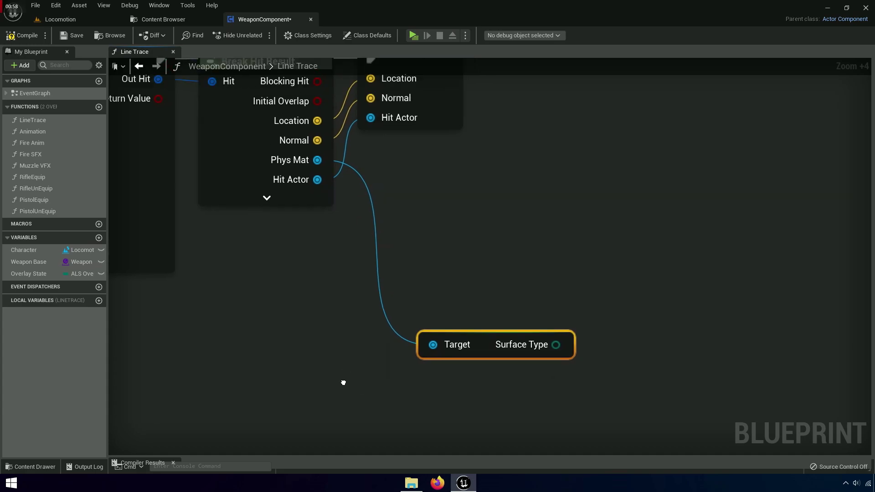
{"action": "scroll", "coordinate": [452, 395], "scroll_direction": "down", "scroll_amount": 2}
{"action": "left_click_drag", "start_coordinate": [534, 407], "coordinate": [443, 416]}
{"action": "right_click_drag", "start_coordinate": [443, 416], "coordinate": [443, 318]}
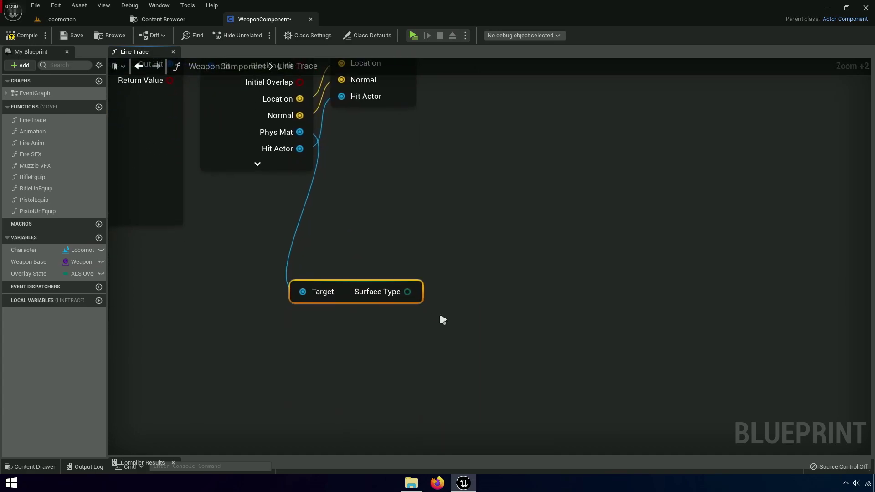
{"action": "scroll", "coordinate": [394, 286], "scroll_direction": "up", "scroll_amount": 4}
{"action": "left_click_drag", "start_coordinate": [457, 291], "coordinate": [464, 290]}
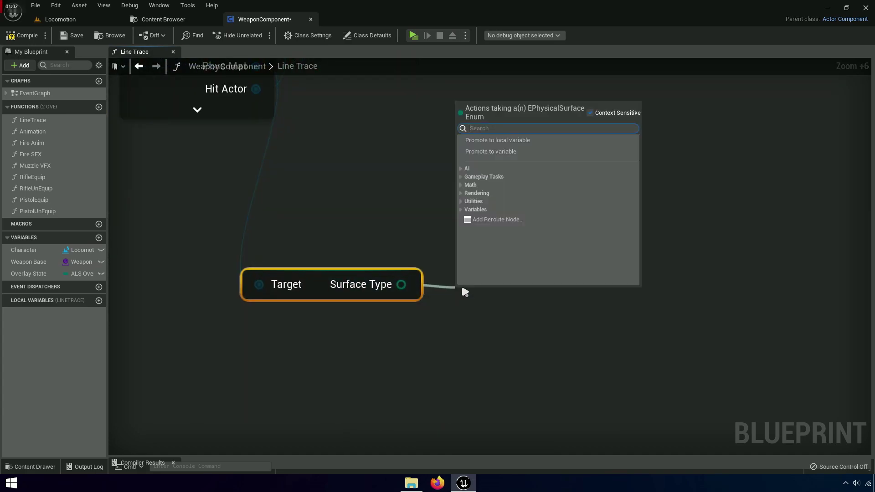
{"action": "type", "text": "select"}
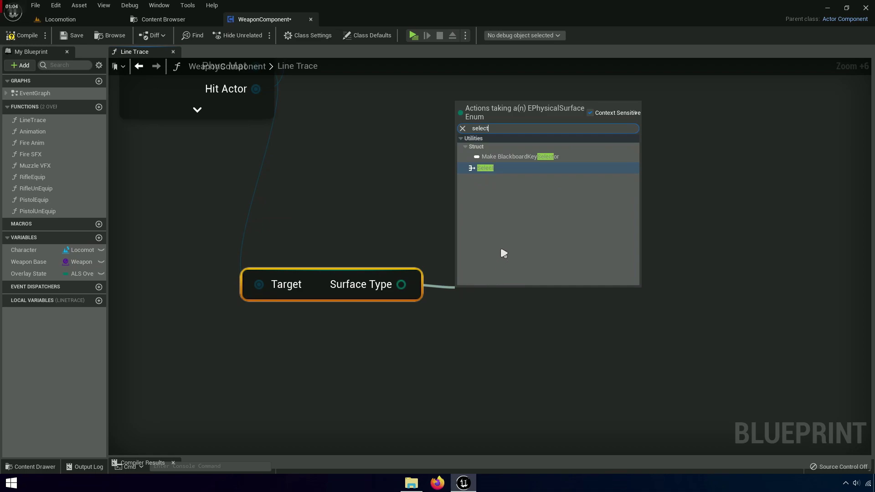
{"action": "left_click", "coordinate": [485, 168]}
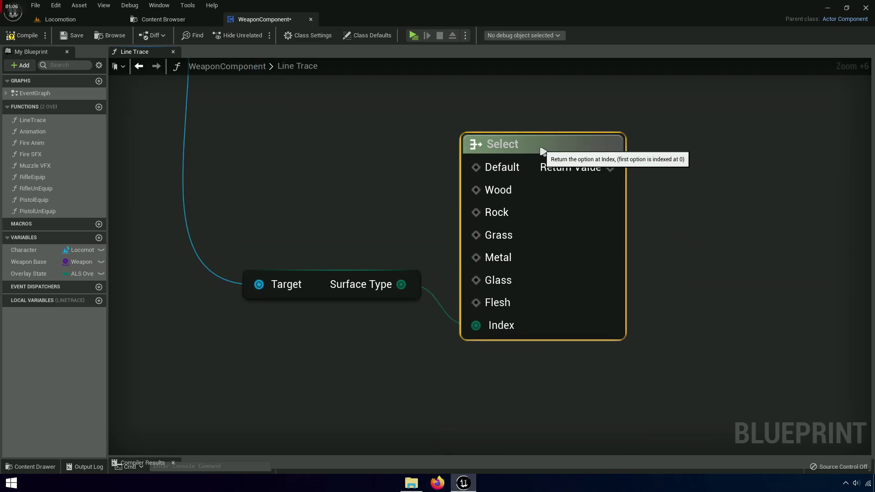
{"action": "left_click_drag", "start_coordinate": [538, 306], "coordinate": [538, 128]}
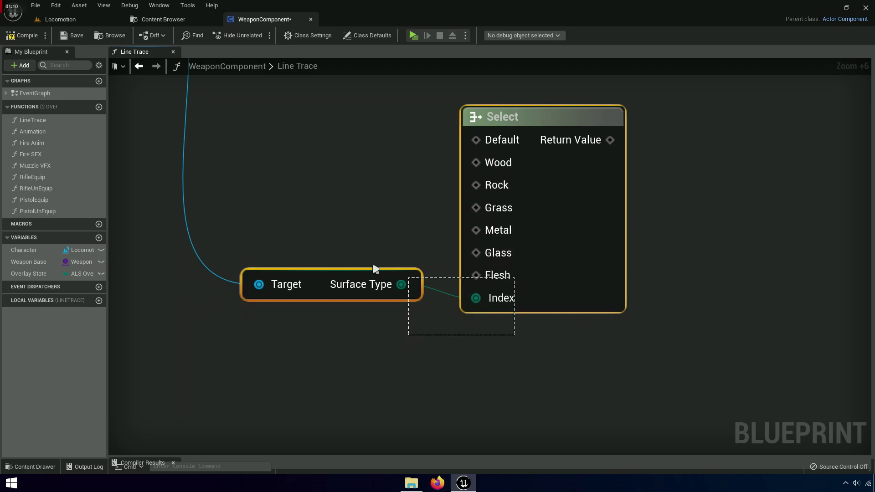
{"action": "left_click_drag", "start_coordinate": [376, 269], "coordinate": [457, 357]}
{"action": "right_click_drag", "start_coordinate": [620, 351], "coordinate": [410, 435]}
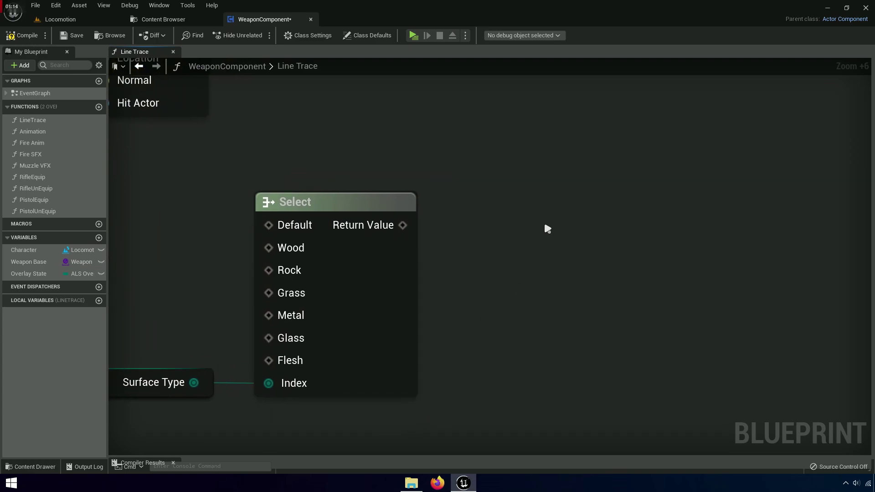
Add a Spawn Emitter at Location node with Select's Return Value in Emitter Template.
{"action": "right_click", "coordinate": [554, 194]}
{"action": "type", "text": "spawn"}
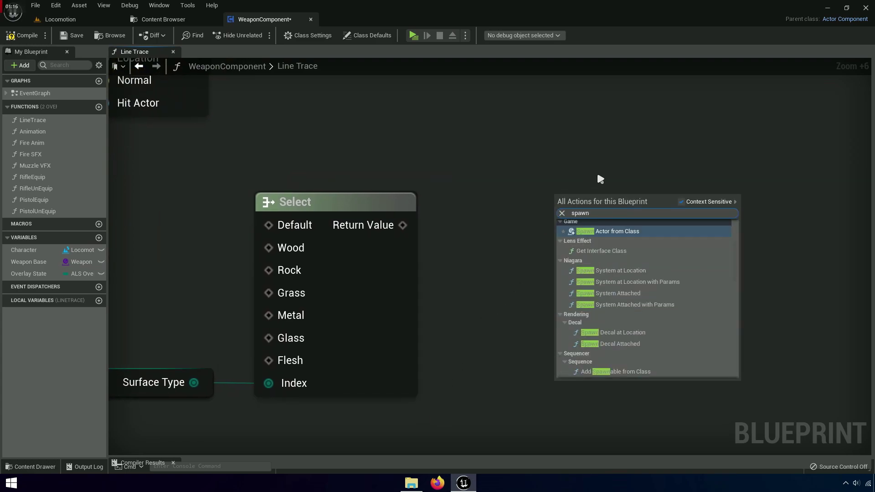
{"action": "type", "text": " emi"}
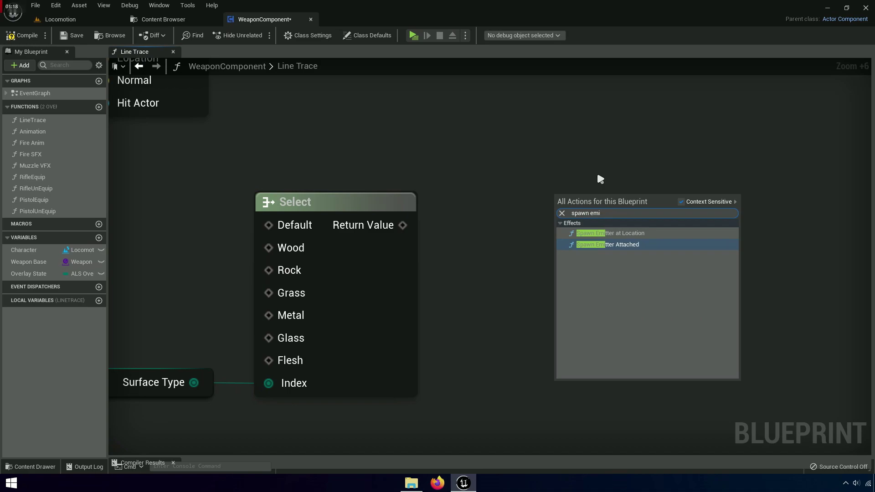
{"action": "type", "text": "tter at lo"}
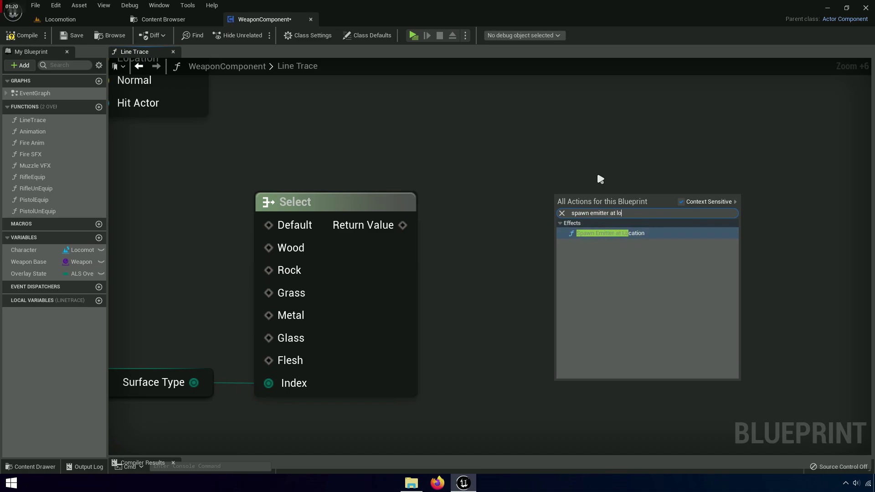
{"action": "type", "text": "cation"}
{"action": "left_click", "coordinate": [601, 233]}
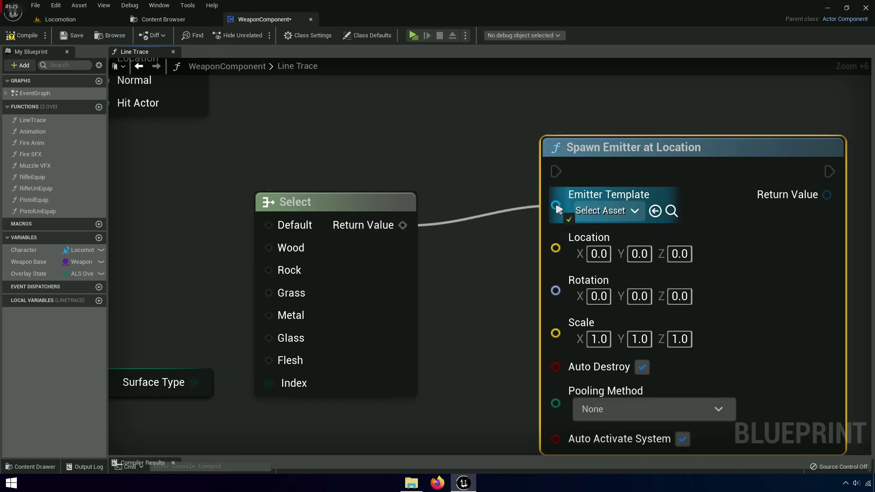
{"action": "left_click_drag", "start_coordinate": [443, 231], "coordinate": [555, 205]}
{"action": "scroll", "coordinate": [506, 331], "scroll_direction": "down", "scroll_amount": 5}
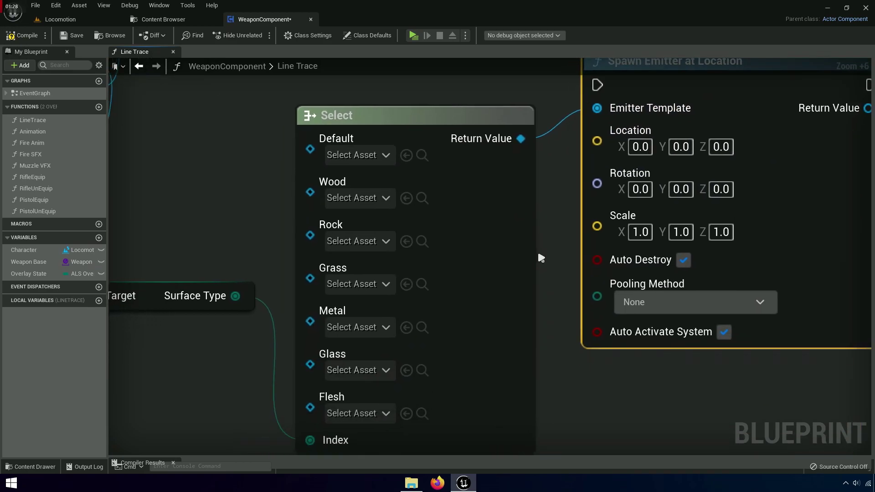
Align Spawn Emitter at Location with Select and shift the Return Node right.
{"action": "key", "text": "q"}
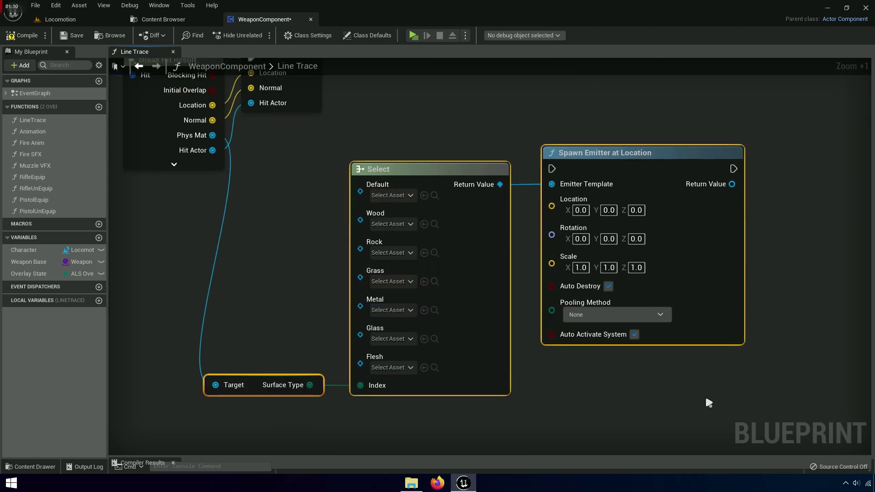
{"action": "right_click_drag", "start_coordinate": [705, 394], "coordinate": [565, 395]}
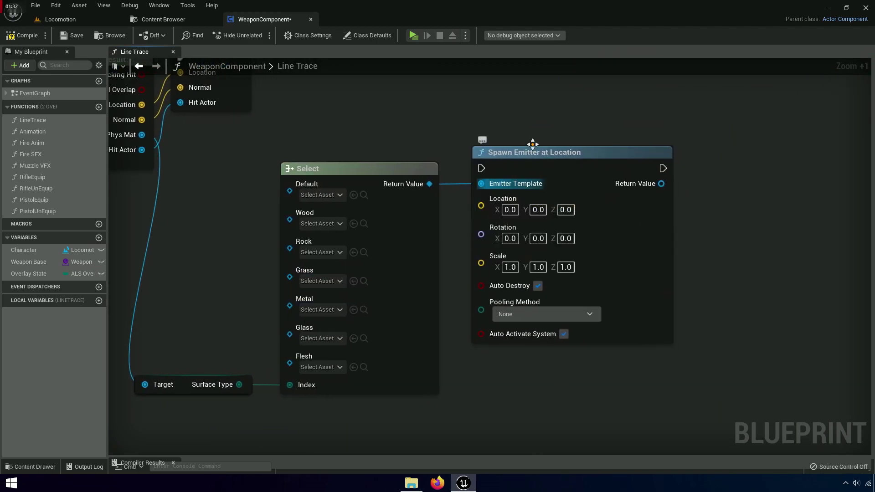
{"action": "left_click_drag", "start_coordinate": [502, 203], "coordinate": [538, 203]}
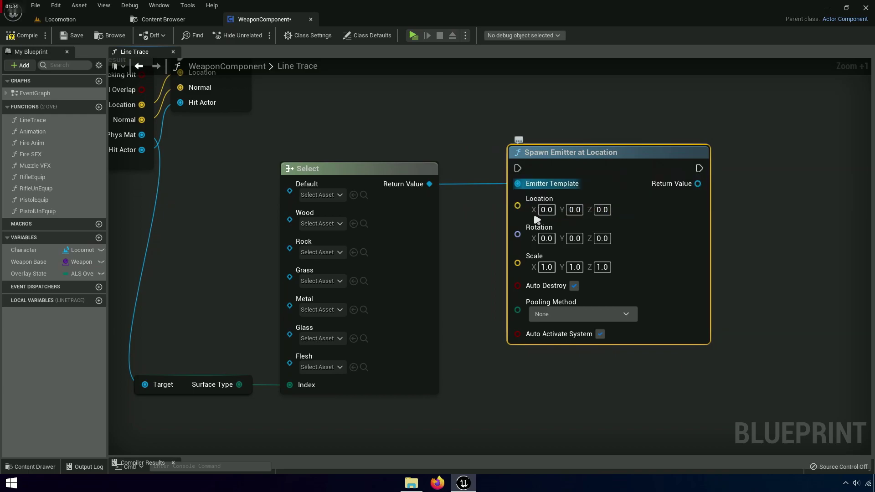
{"action": "scroll", "coordinate": [481, 255], "scroll_direction": "down", "scroll_amount": 1}
{"action": "scroll", "coordinate": [497, 324], "scroll_direction": "up", "scroll_amount": 1}
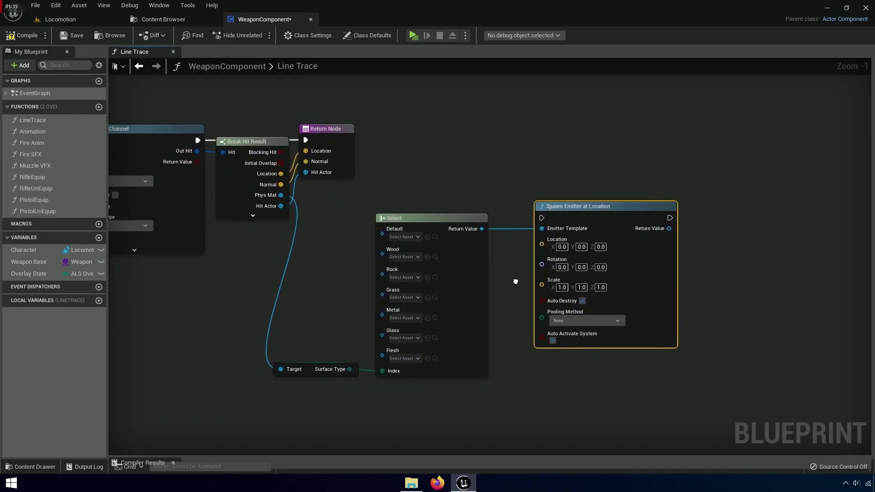
{"action": "scroll", "coordinate": [532, 271], "scroll_direction": "up", "scroll_amount": 1}
{"action": "right_click_drag", "start_coordinate": [608, 313], "coordinate": [645, 337]}
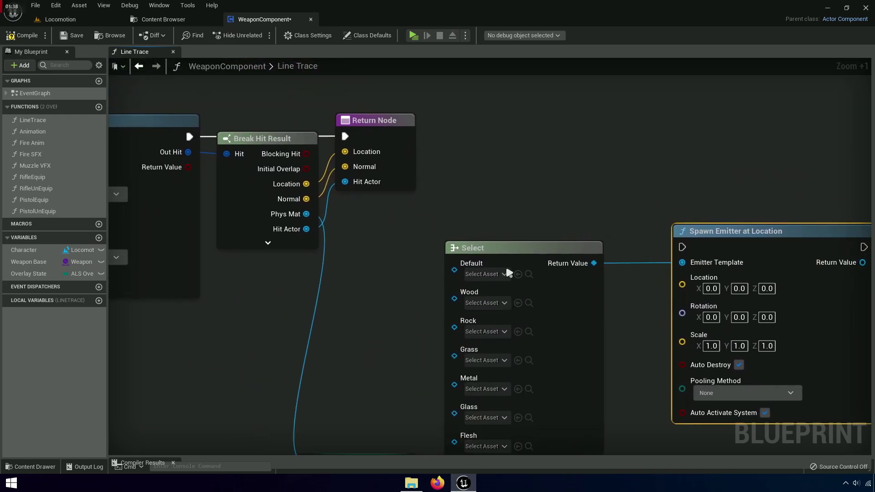
{"action": "left_click_drag", "start_coordinate": [396, 171], "coordinate": [432, 171]}
{"action": "left_click_drag", "start_coordinate": [401, 136], "coordinate": [410, 137]}
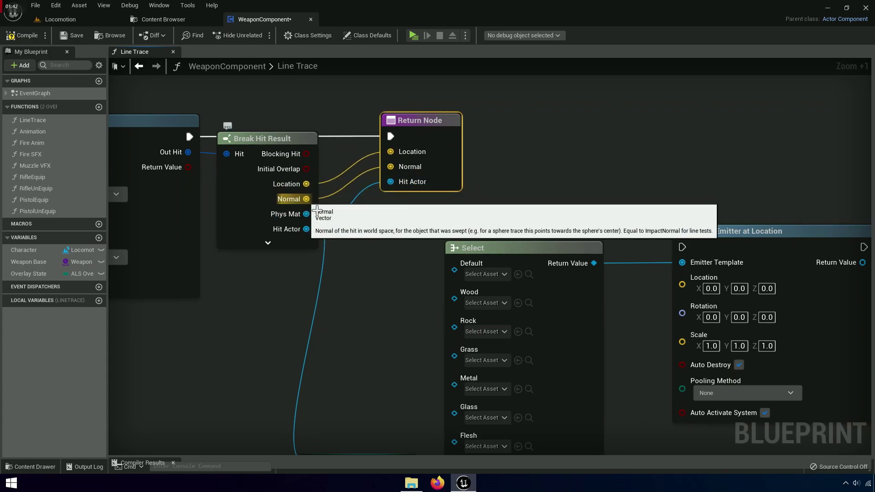
Expand Break Hit Result and wire Impact Point into the emitter's Location.
{"action": "left_click", "coordinate": [276, 246]}
{"action": "right_click_drag", "start_coordinate": [356, 324], "coordinate": [338, 283]}
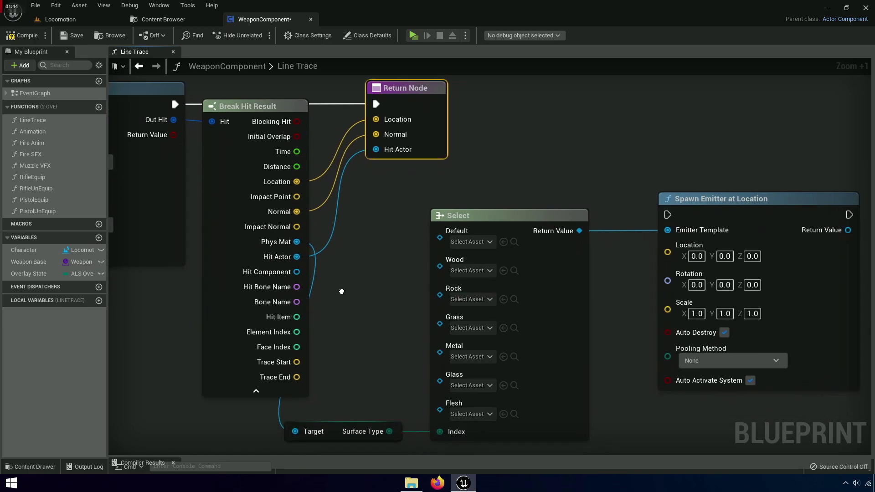
{"action": "scroll", "coordinate": [403, 305], "scroll_direction": "up", "scroll_amount": 2}
{"action": "right_click_drag", "start_coordinate": [395, 302], "coordinate": [375, 326]}
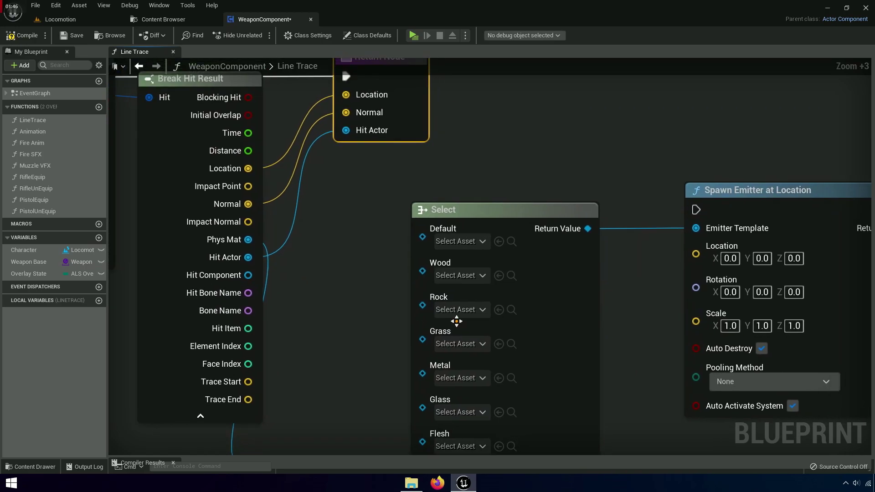
{"action": "left_click_drag", "start_coordinate": [696, 256], "coordinate": [203, 194]}
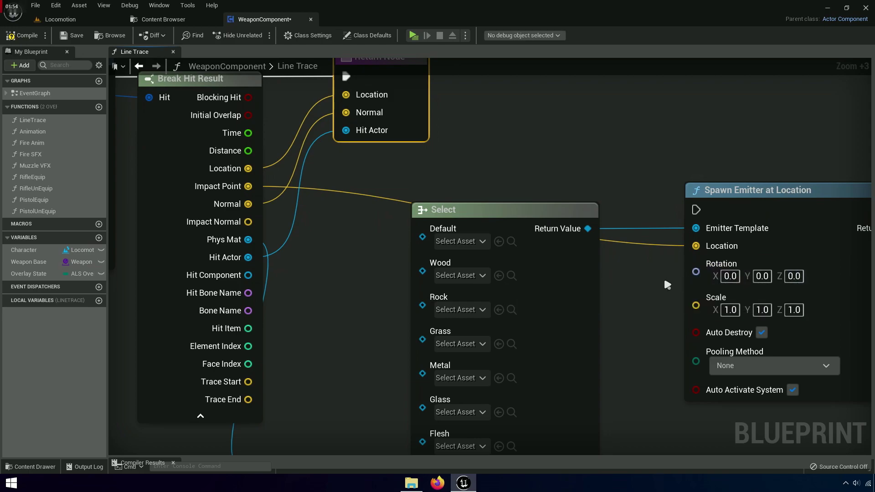
{"action": "scroll", "coordinate": [663, 277], "scroll_direction": "down", "scroll_amount": 2}
Connect the hit Normal to the emitter's Rotation, creating a Rotation From X Vector node.
{"action": "left_click_drag", "start_coordinate": [566, 351], "coordinate": [587, 384]}
{"action": "left_click", "coordinate": [748, 189]}
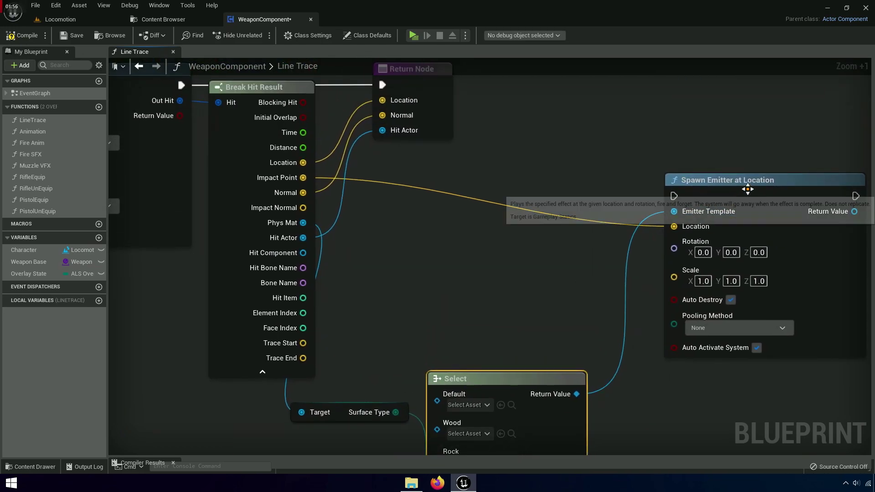
{"action": "scroll", "coordinate": [547, 219], "scroll_direction": "up", "scroll_amount": 3}
{"action": "left_click_drag", "start_coordinate": [544, 221], "coordinate": [209, 184]}
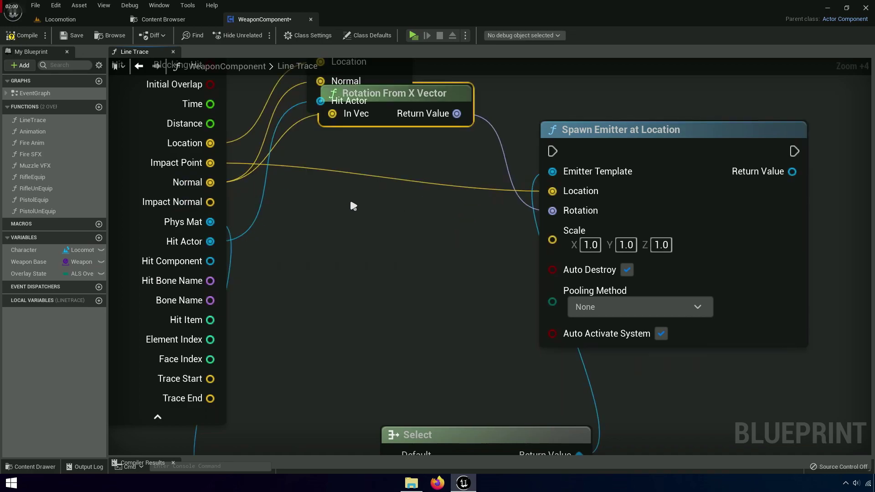
{"action": "mouse_move", "coordinate": [389, 124]}
{"action": "left_mouse_down"}
{"action": "mouse_move", "coordinate": [400, 221]}
{"action": "mouse_move", "coordinate": [479, 214]}
{"action": "left_mouse_up"}
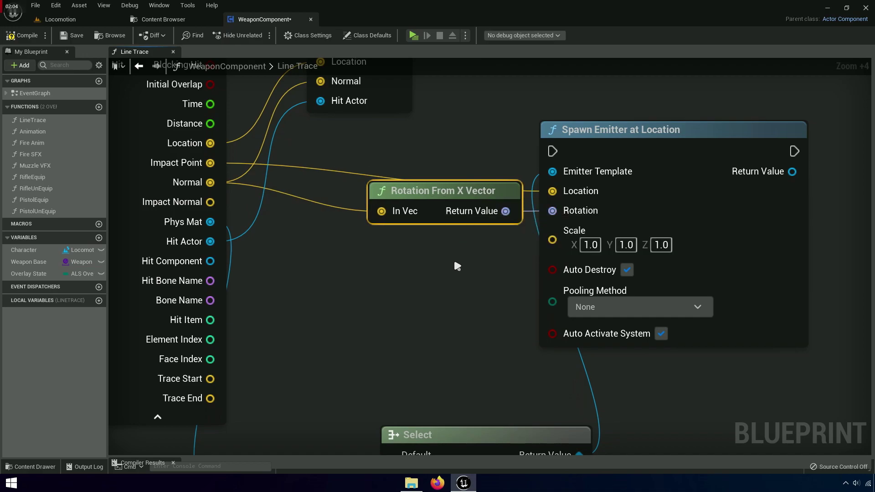
Select the Select, rotation and emitter nodes and arrange them together.
{"action": "scroll", "coordinate": [459, 279], "scroll_direction": "down", "scroll_amount": 3}
{"action": "right_click_drag", "start_coordinate": [459, 279], "coordinate": [454, 255]}
{"action": "left_click_drag", "start_coordinate": [577, 149], "coordinate": [768, 333], "text": "ctrl"}
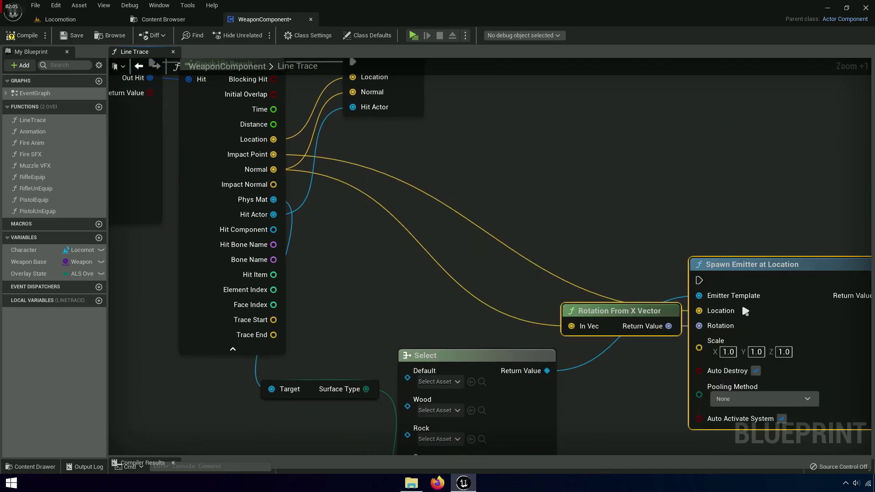
{"action": "right_click_drag", "start_coordinate": [565, 396], "coordinate": [578, 299]}
{"action": "left_click_drag", "start_coordinate": [354, 259], "coordinate": [789, 347]}
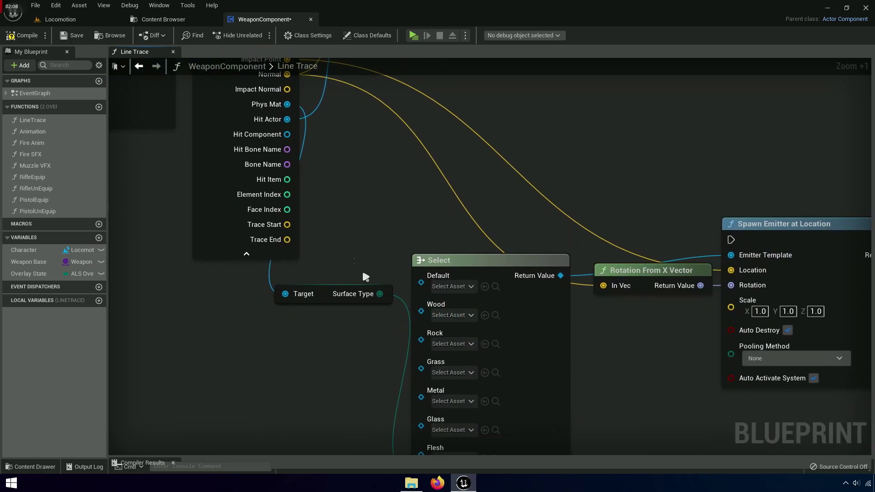
{"action": "mouse_move", "coordinate": [663, 390]}
{"action": "right_mouse_down"}
{"action": "mouse_move", "coordinate": [577, 333]}
{"action": "mouse_move", "coordinate": [501, 337]}
{"action": "right_mouse_up"}
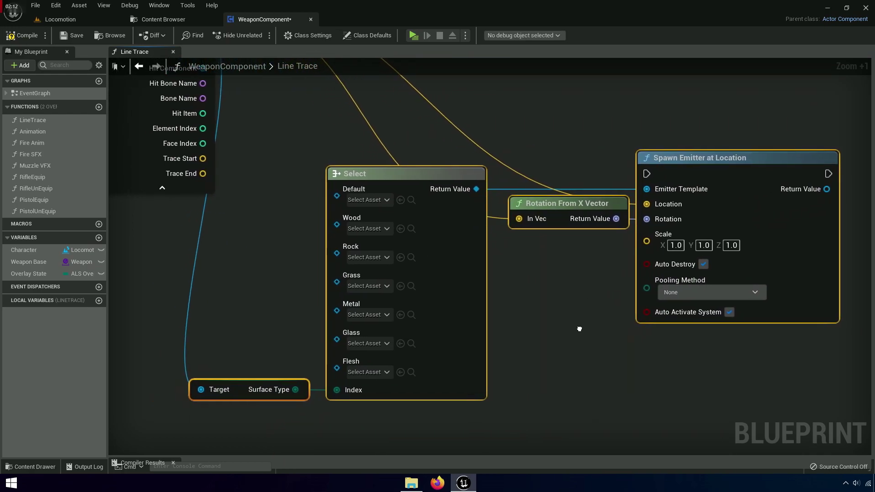
{"action": "scroll", "coordinate": [501, 336], "scroll_direction": "down", "scroll_amount": 2}
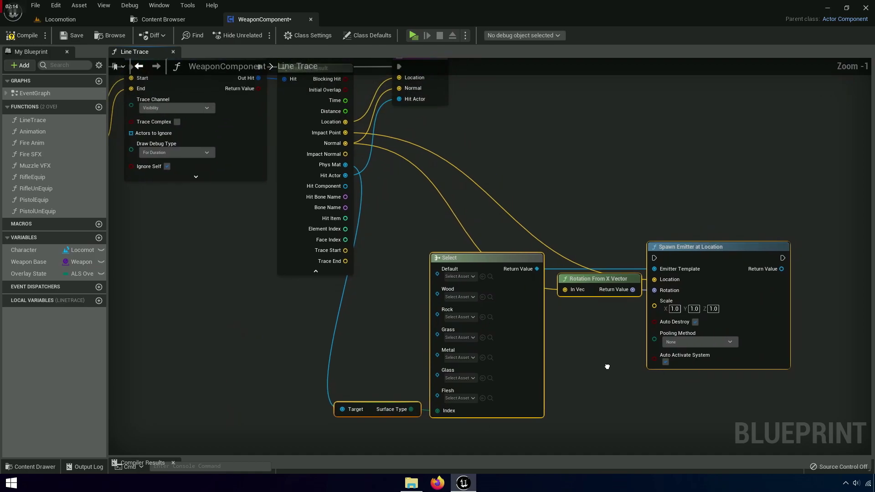
{"action": "right_click_drag", "start_coordinate": [502, 336], "coordinate": [597, 393]}
{"action": "left_click_drag", "start_coordinate": [492, 287], "coordinate": [537, 225]}
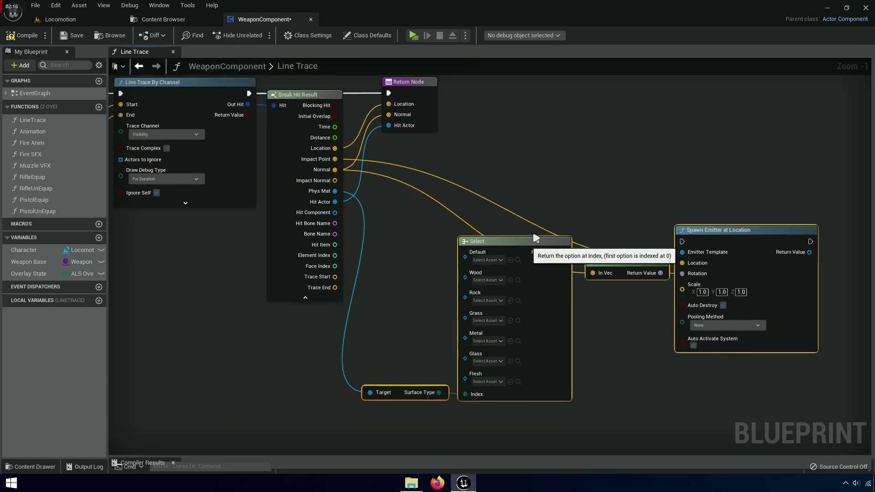
Collapse the selected effect nodes into a new function named Impact VFX.
{"action": "right_click", "coordinate": [527, 225]}
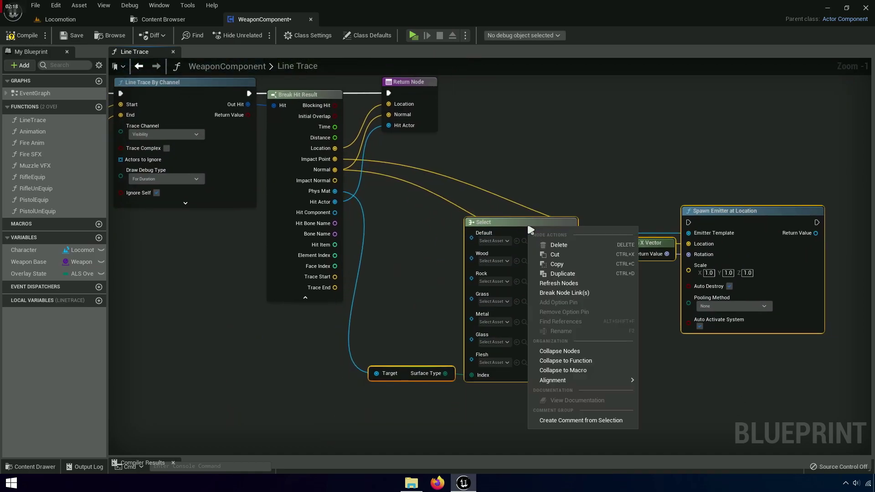
{"action": "left_click", "coordinate": [565, 361]}
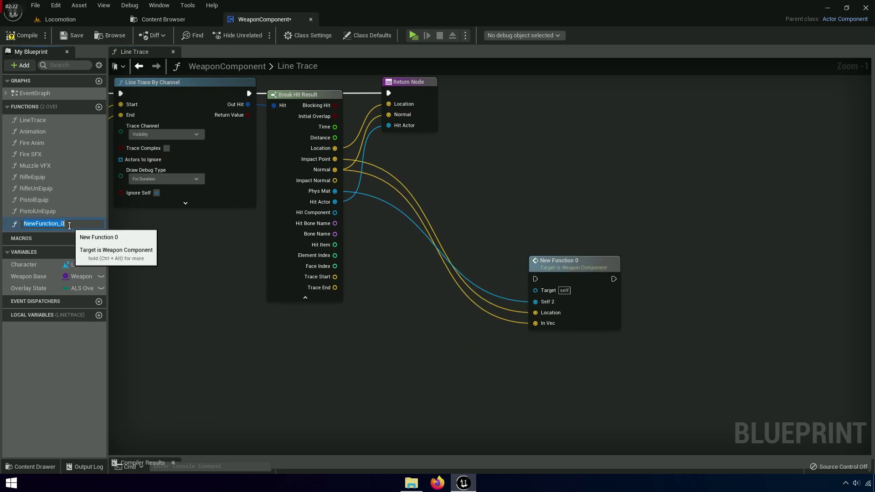
{"action": "type", "text": "Pa"}
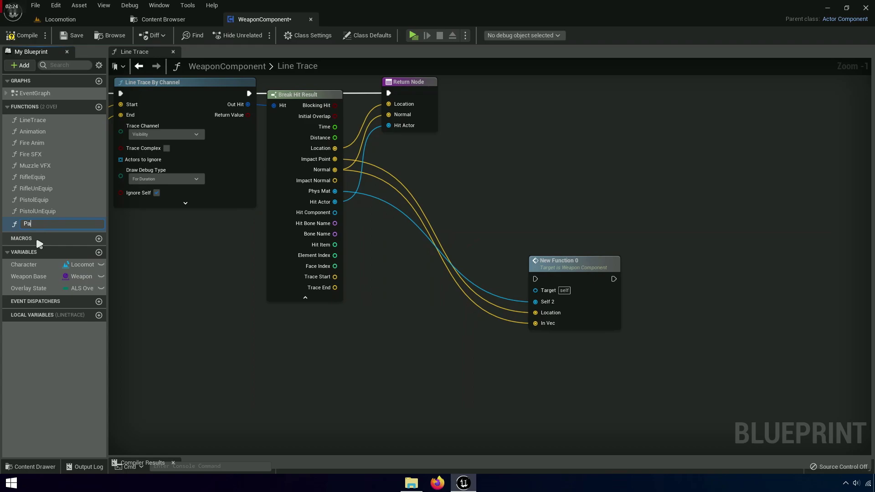
{"action": "type", "text": "r"}
{"action": "key", "text": "Return"}
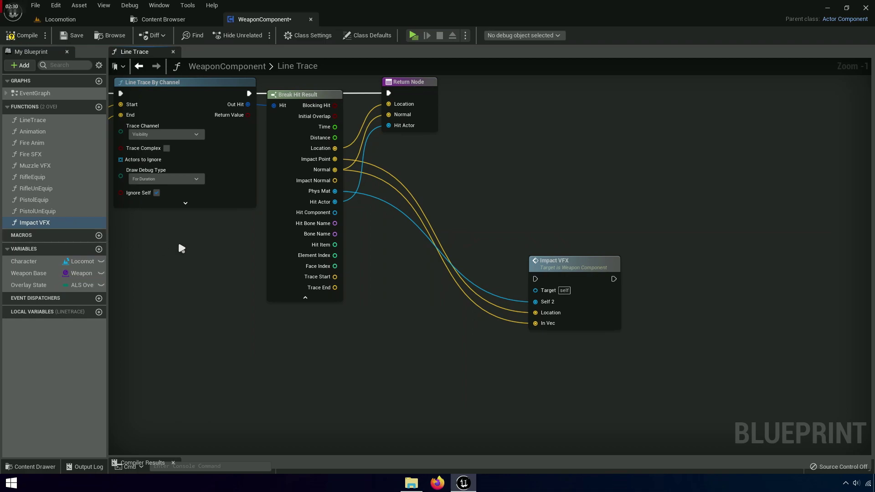
Delete the Impact VFX call node from the Line Trace graph.
{"action": "left_click_drag", "start_coordinate": [547, 258], "coordinate": [432, 163]}
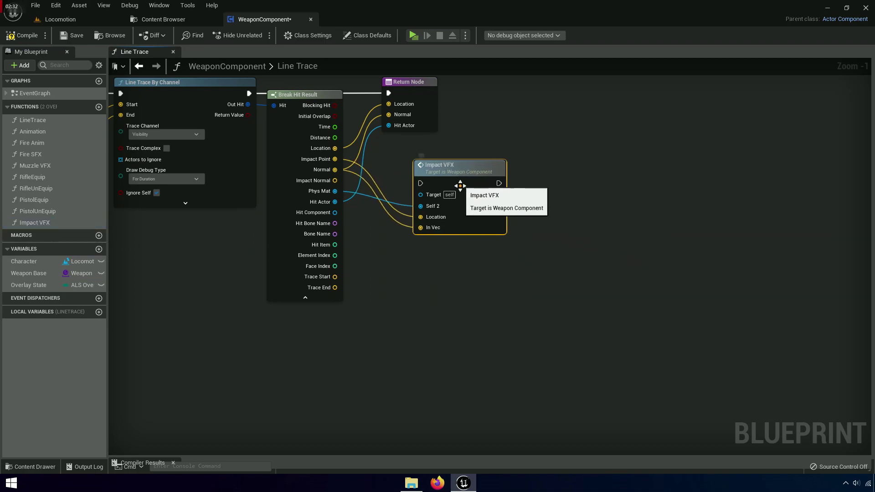
{"action": "right_click", "coordinate": [454, 172]}
{"action": "left_click", "coordinate": [469, 188]}
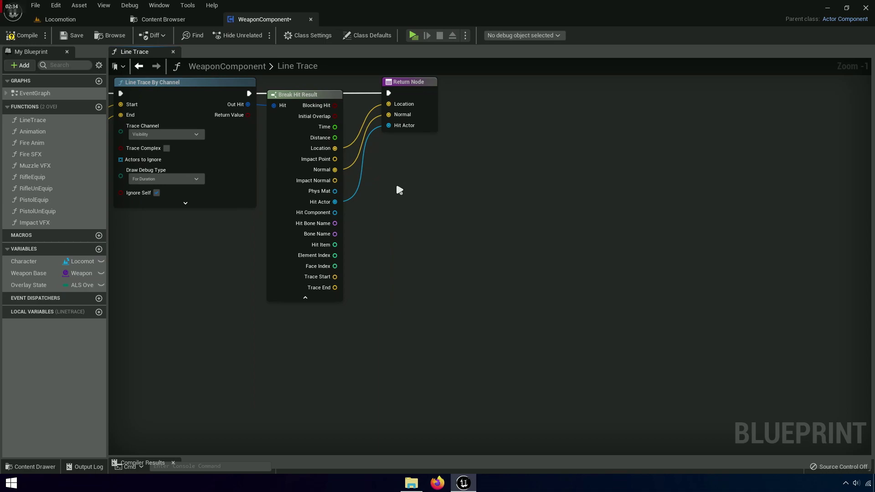
{"action": "right_click_drag", "start_coordinate": [168, 161], "coordinate": [203, 229]}
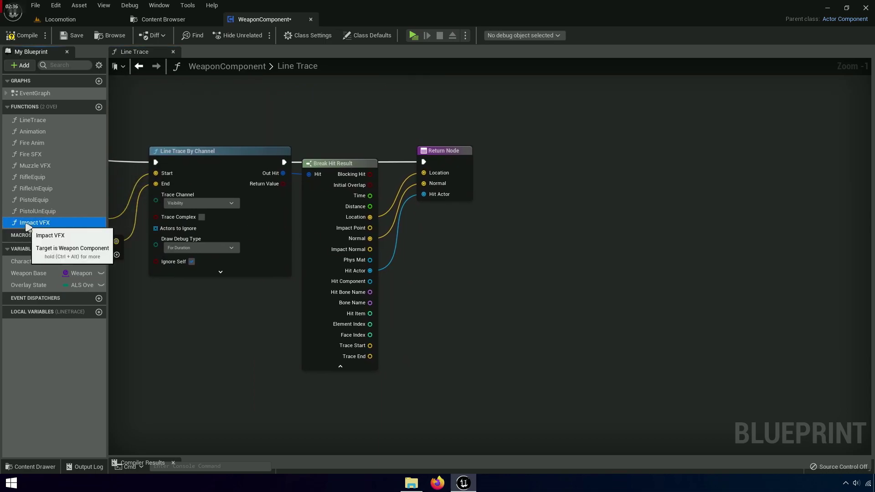
Open the Impact VFX function graph with its entry node's details, closing Line Trace.
{"action": "double_click", "coordinate": [43, 223]}
{"action": "scroll", "coordinate": [248, 269], "scroll_direction": "up", "scroll_amount": 4}
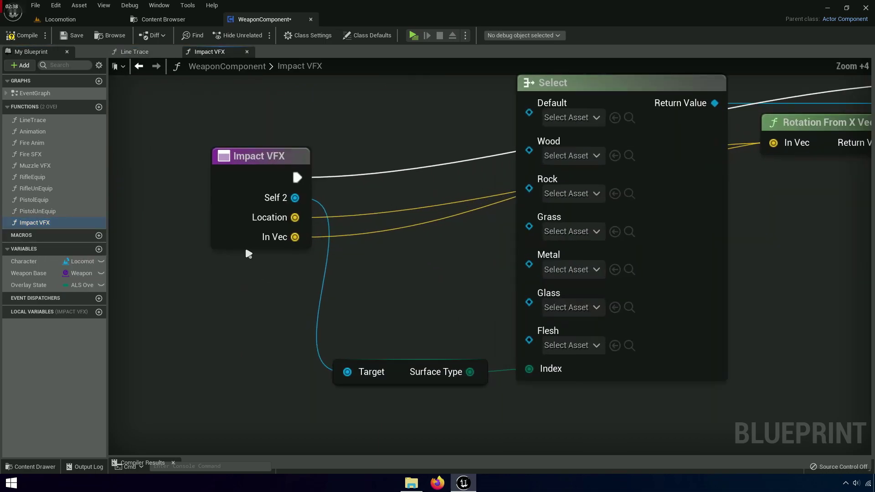
{"action": "left_click", "coordinate": [234, 191]}
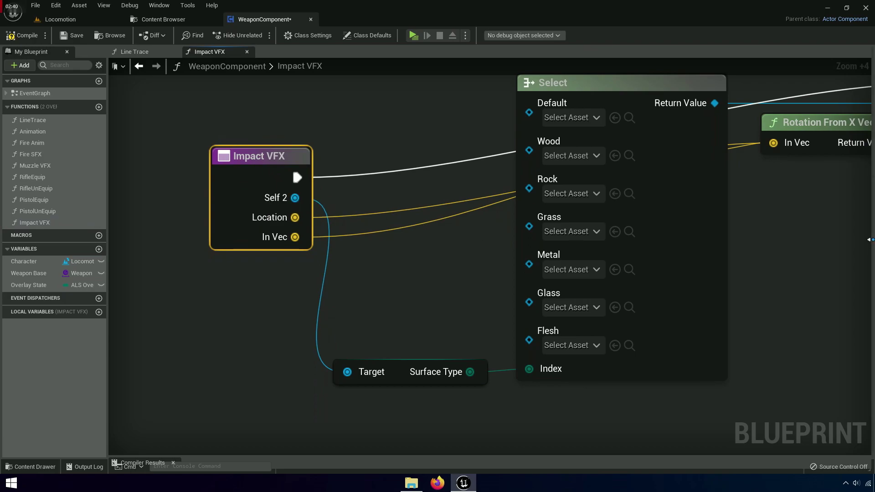
{"action": "left_click", "coordinate": [868, 240]}
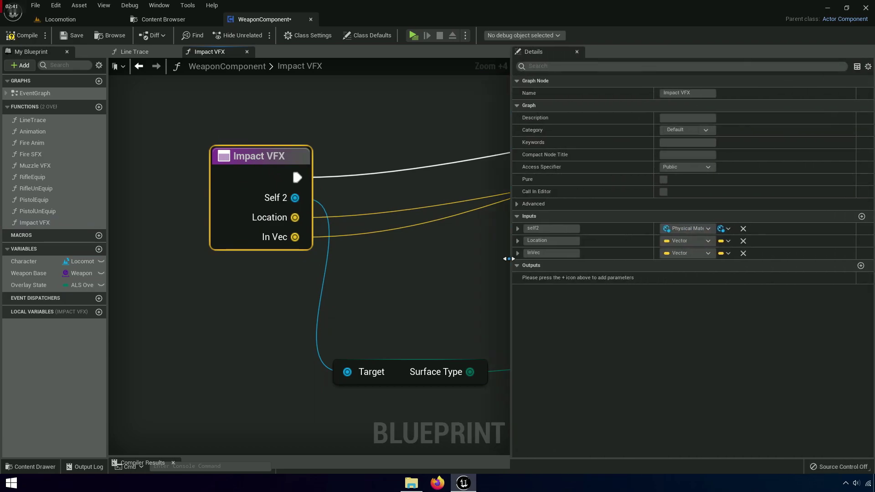
{"action": "left_click", "coordinate": [173, 51]}
Move the self2 input to the end so inputs read Location, In Vec, Self 2.
{"action": "scroll", "coordinate": [328, 140], "scroll_direction": "up", "scroll_amount": 3}
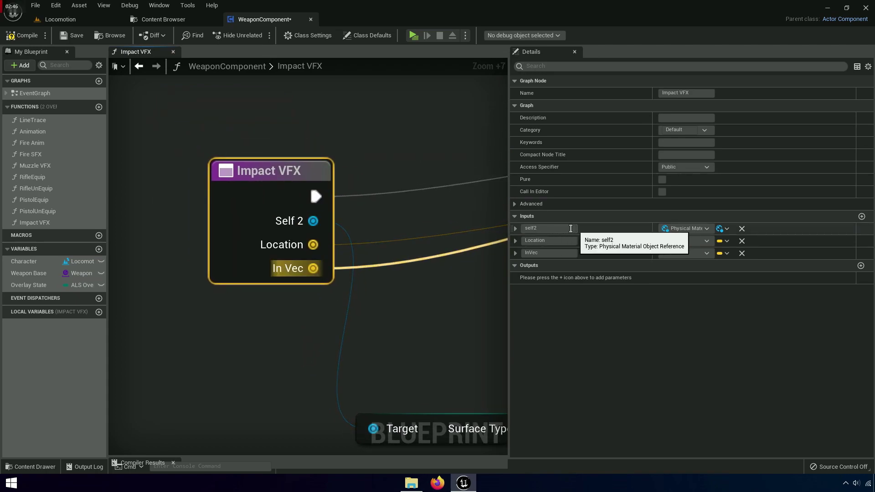
{"action": "left_click_drag", "start_coordinate": [510, 227], "coordinate": [513, 258]}
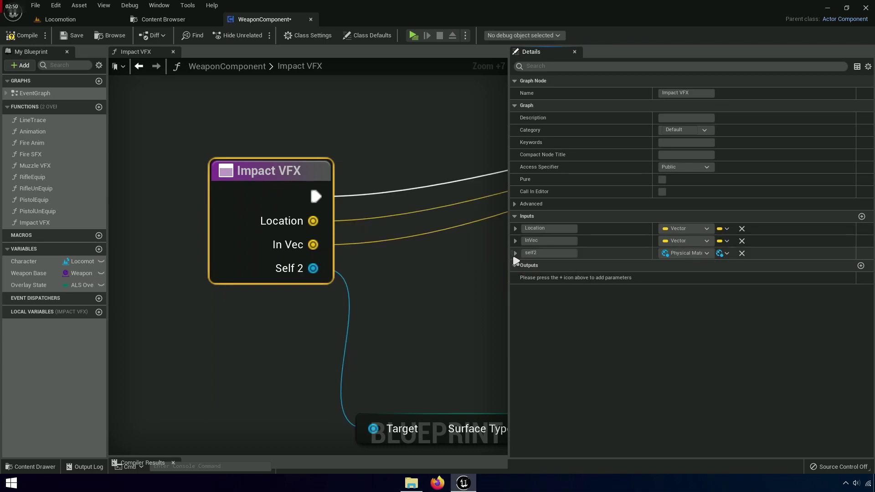
{"action": "left_click", "coordinate": [543, 229]}
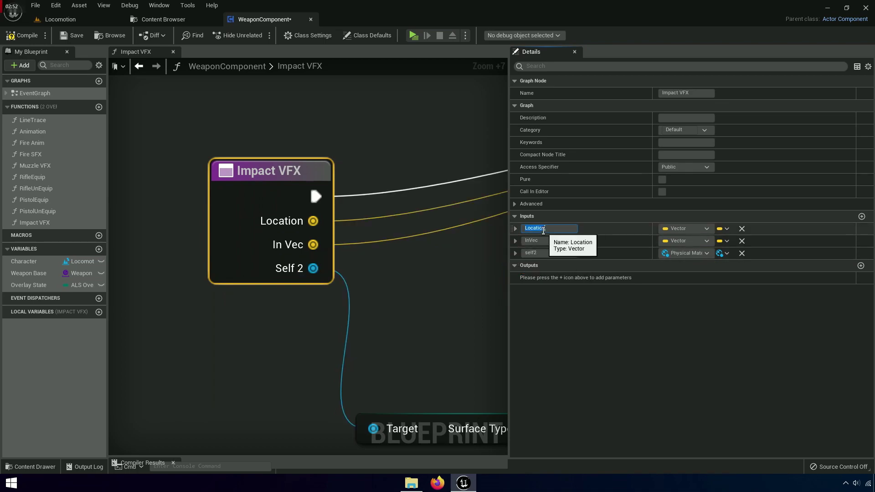
{"action": "mouse_move", "coordinate": [438, 261]}
{"action": "right_mouse_down"}
{"action": "mouse_move", "coordinate": [137, 296]}
{"action": "mouse_move", "coordinate": [454, 341]}
{"action": "right_mouse_up"}
{"action": "scroll", "coordinate": [162, 298], "scroll_direction": "down", "scroll_amount": 2}
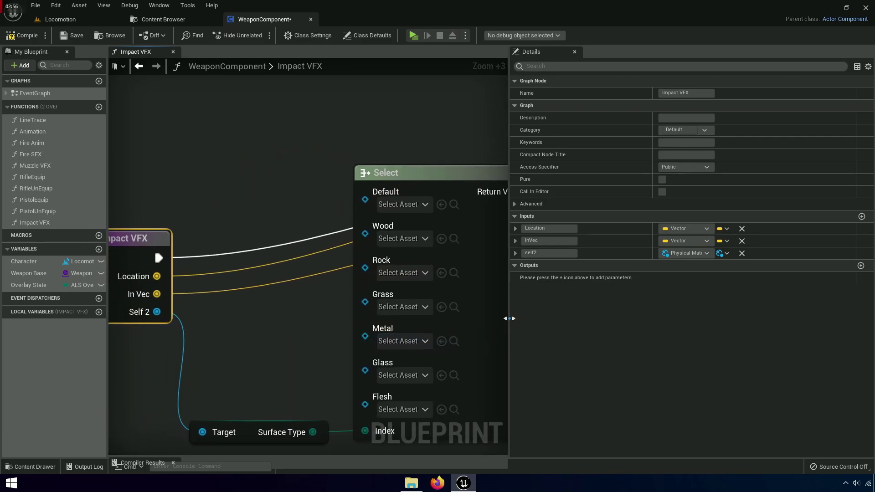
{"action": "left_click_drag", "start_coordinate": [509, 318], "coordinate": [871, 343]}
{"action": "right_click_drag", "start_coordinate": [711, 306], "coordinate": [735, 284]}
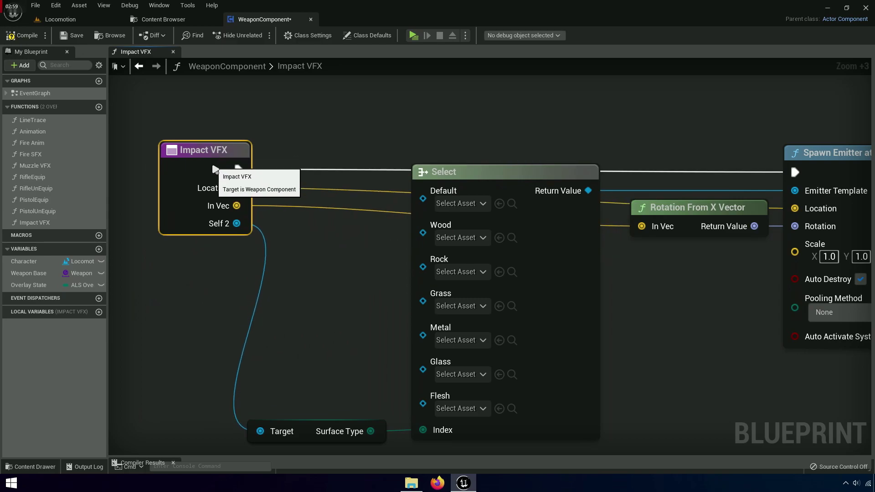
Reroute the Location wire over Select toward Spawn Emitter at Location.
{"action": "mouse_move", "coordinate": [191, 249]}
{"action": "left_mouse_down"}
{"action": "mouse_move", "coordinate": [213, 173]}
{"action": "mouse_move", "coordinate": [306, 203]}
{"action": "mouse_move", "coordinate": [322, 148]}
{"action": "left_mouse_up"}
{"action": "double_click", "coordinate": [306, 203]}
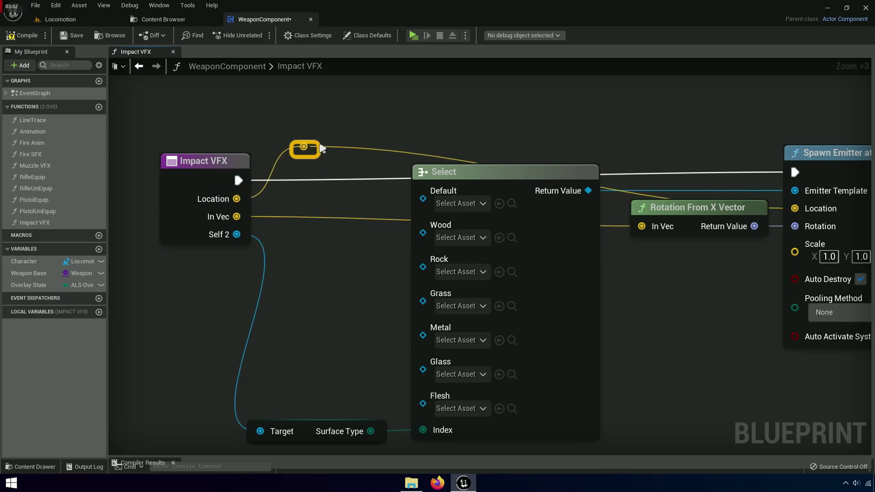
{"action": "left_click_drag", "start_coordinate": [382, 154], "coordinate": [728, 155]}
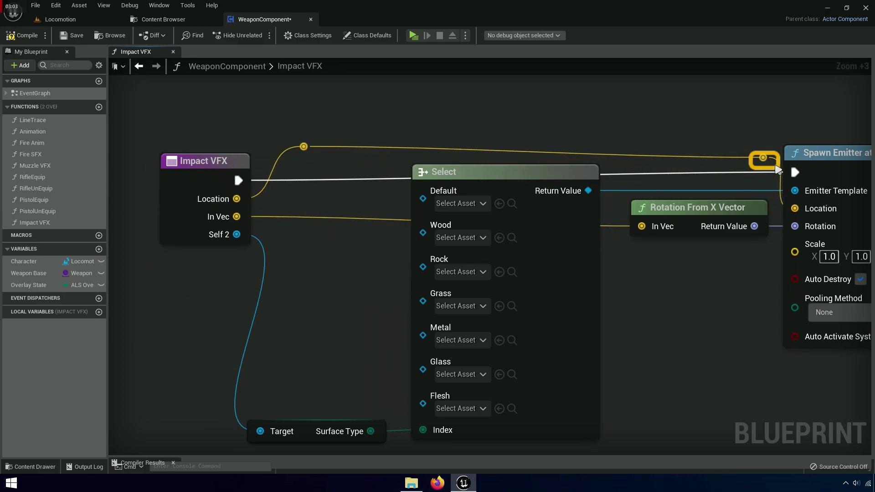
{"action": "scroll", "coordinate": [555, 379], "scroll_direction": "down", "scroll_amount": 2}
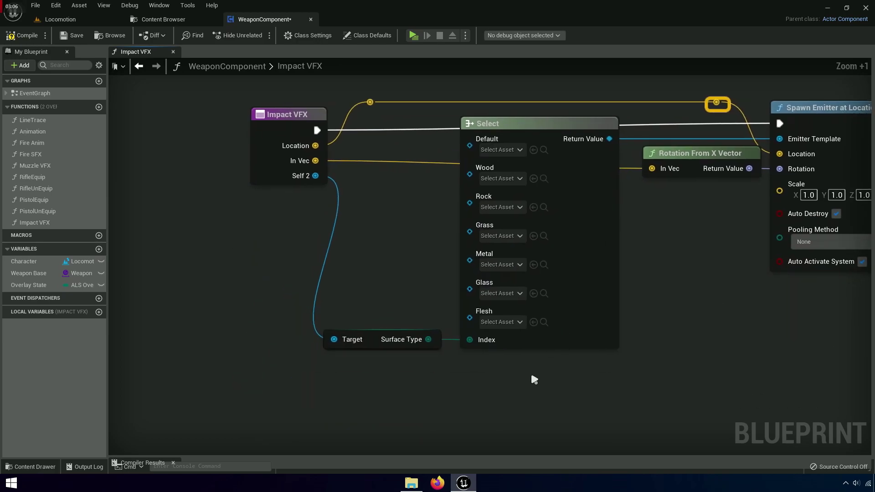
{"action": "left_click_drag", "start_coordinate": [530, 370], "coordinate": [359, 321]}
{"action": "left_click_drag", "start_coordinate": [287, 115], "coordinate": [196, 115]}
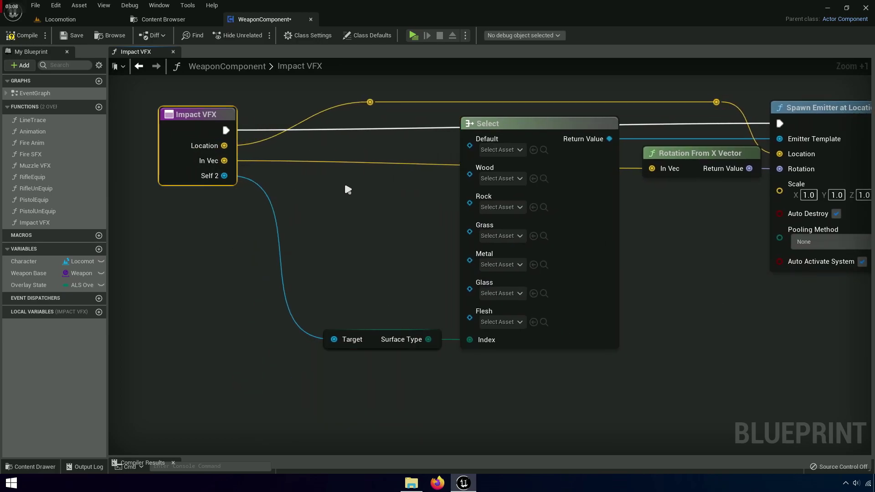
{"action": "right_click_drag", "start_coordinate": [344, 181], "coordinate": [425, 245]}
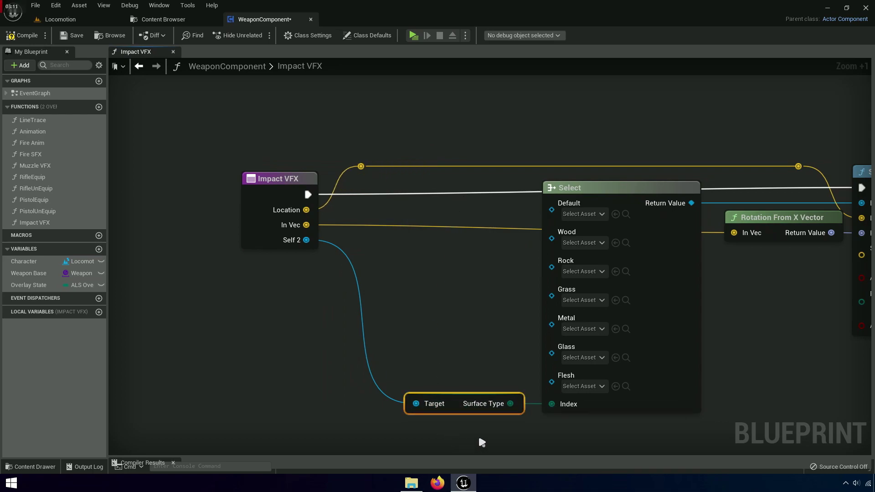
{"action": "left_click_drag", "start_coordinate": [364, 231], "coordinate": [427, 298]}
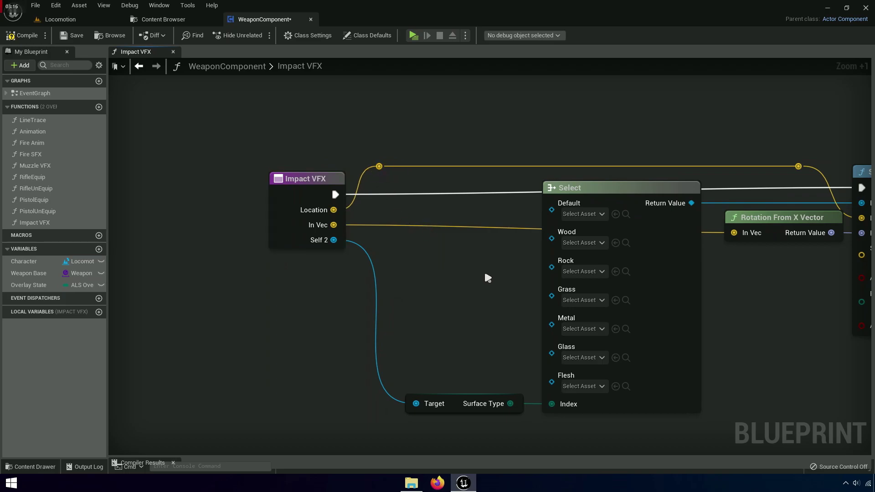
Place Rotation From X Vector beside the Impact VFX entry node and straighten wires with Q.
{"action": "right_click_drag", "start_coordinate": [487, 277], "coordinate": [402, 231]}
{"action": "left_click", "coordinate": [453, 199]}
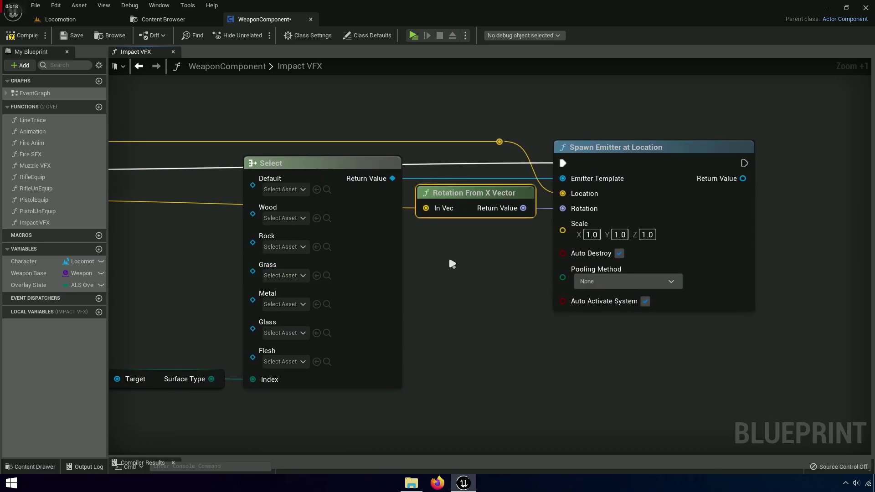
{"action": "right_click_drag", "start_coordinate": [452, 263], "coordinate": [647, 295]}
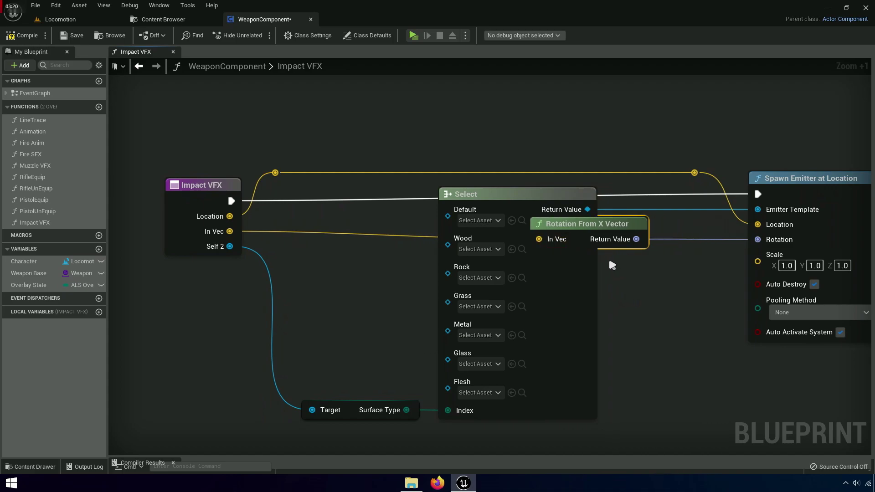
{"action": "left_click_drag", "start_coordinate": [593, 224], "coordinate": [326, 223]}
{"action": "right_click_drag", "start_coordinate": [326, 279], "coordinate": [392, 301]}
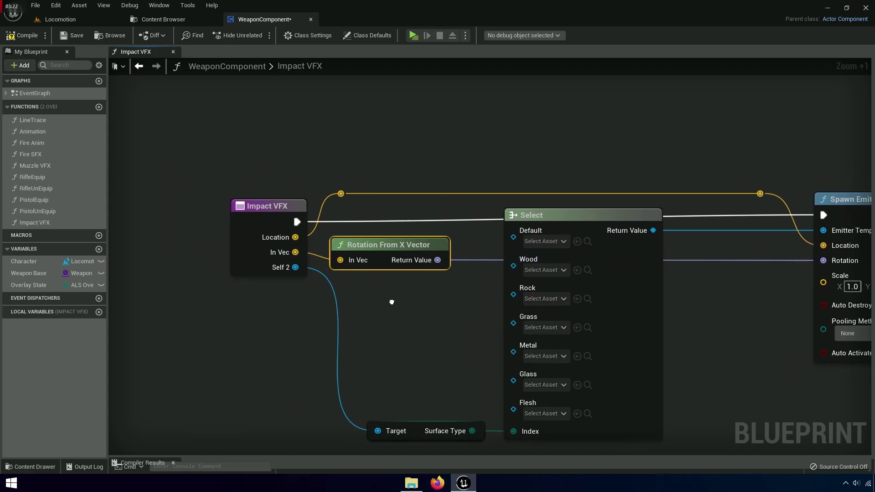
{"action": "left_click_drag", "start_coordinate": [273, 220], "coordinate": [274, 228]}
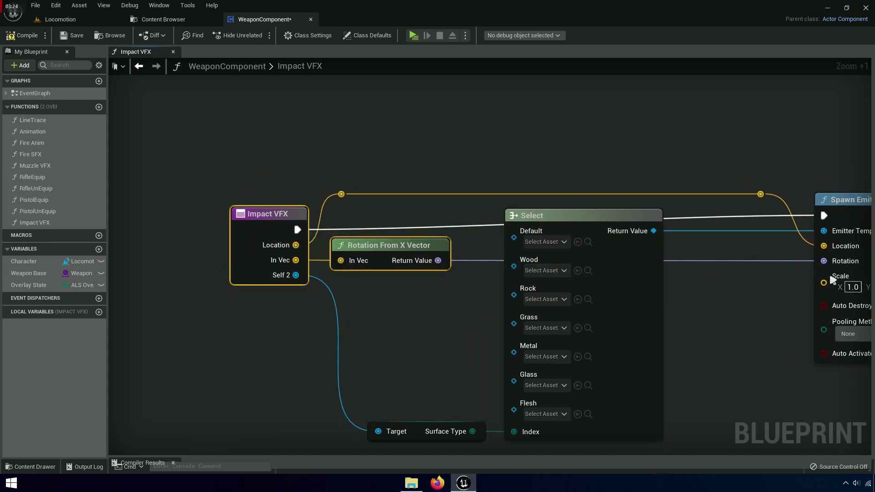
{"action": "key", "text": "q"}
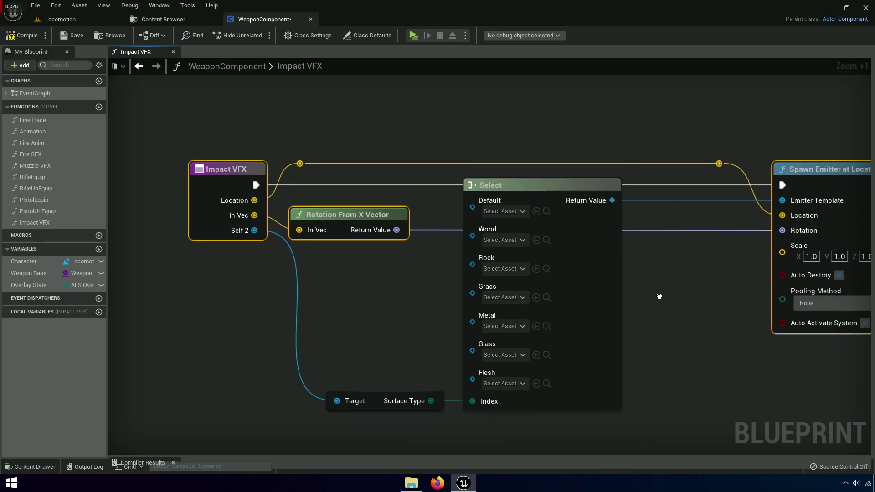
{"action": "right_click_drag", "start_coordinate": [786, 252], "coordinate": [588, 300]}
{"action": "left_click", "coordinate": [292, 213]}
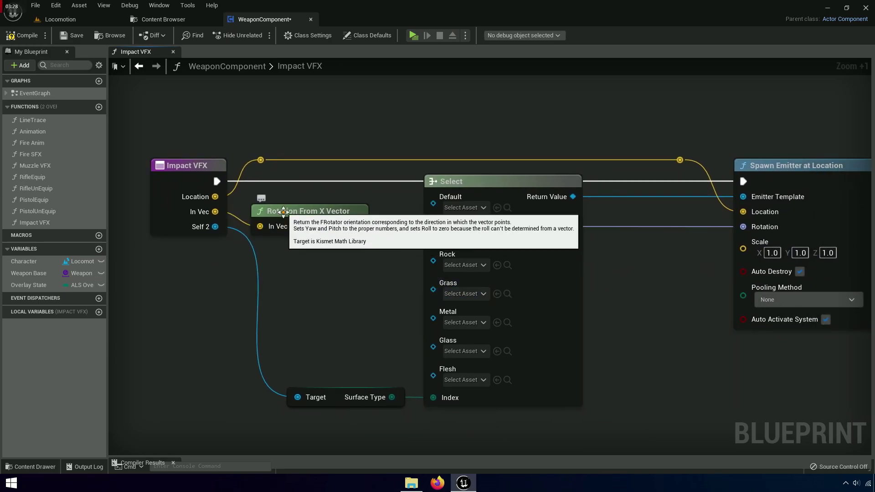
{"action": "left_click_drag", "start_coordinate": [293, 214], "coordinate": [293, 202]}
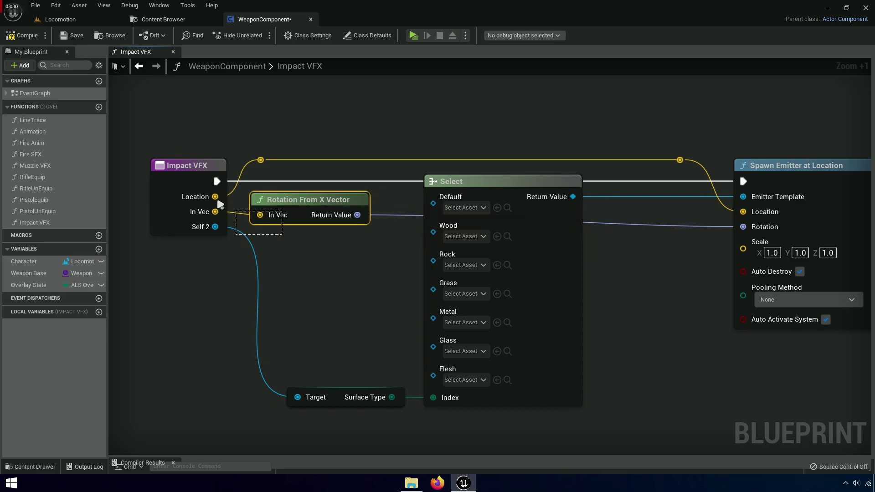
{"action": "left_click_drag", "start_coordinate": [221, 204], "coordinate": [245, 231]}
{"action": "key", "text": "q"}
{"action": "left_click", "coordinate": [336, 295]}
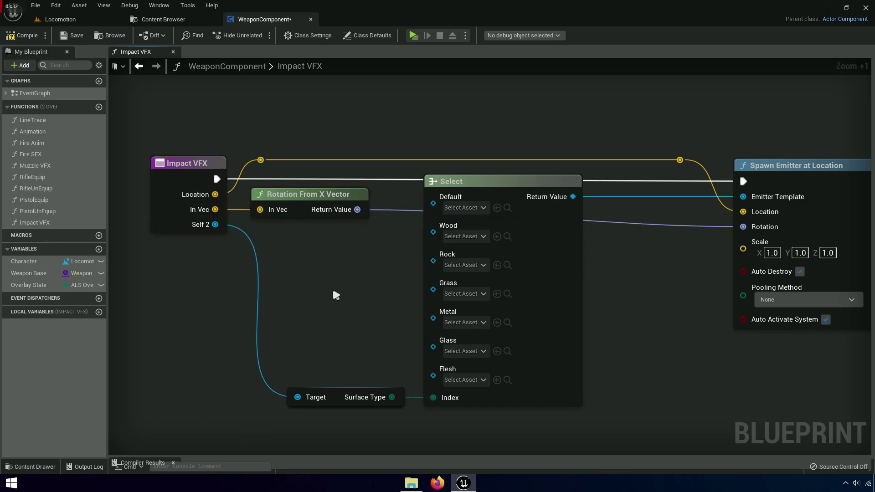
{"action": "right_click_drag", "start_coordinate": [336, 295], "coordinate": [382, 284]}
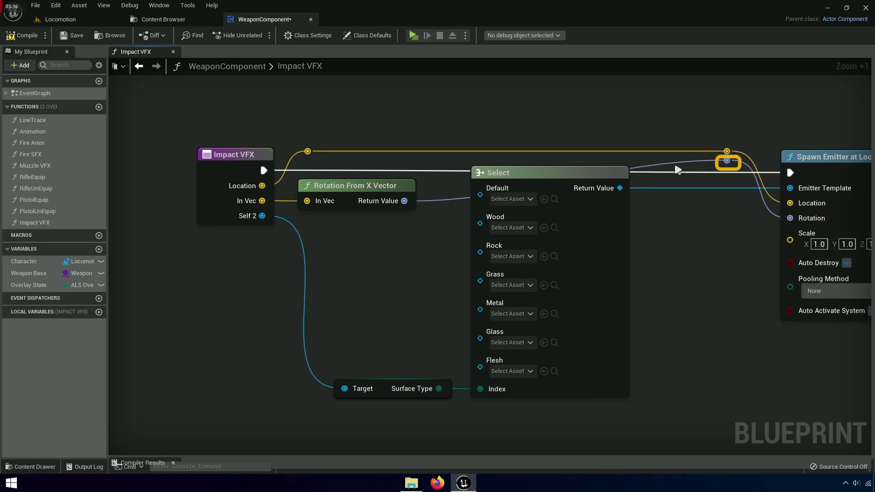
Reroute the rotation wire above Select and pull Spawn Emitter closer, then frame everything.
{"action": "double_click", "coordinate": [674, 162]}
{"action": "left_click", "coordinate": [683, 173]}
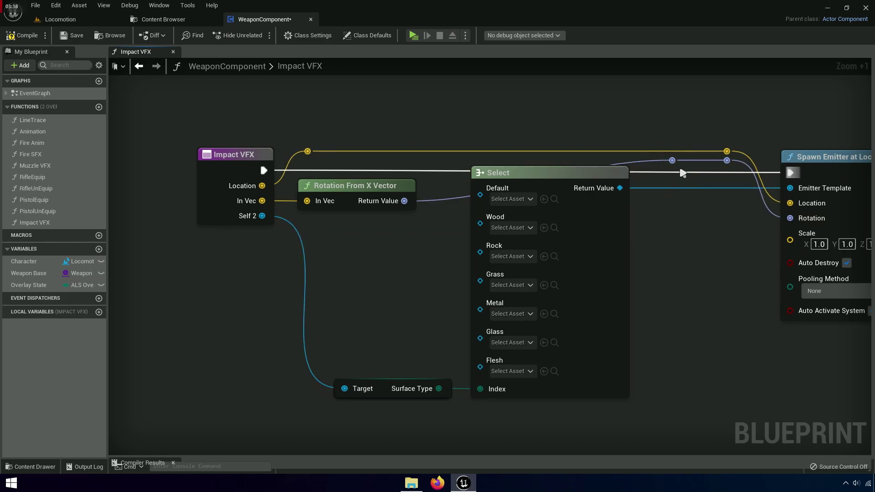
{"action": "left_click_drag", "start_coordinate": [610, 163], "coordinate": [456, 173]}
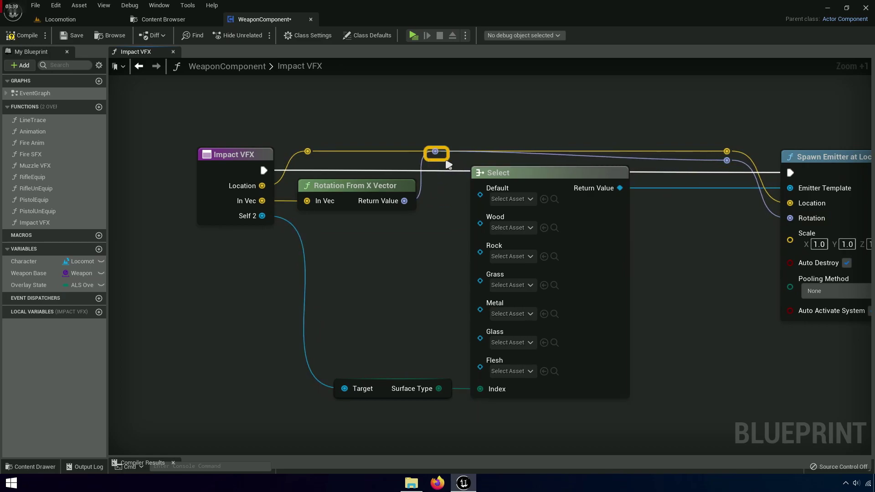
{"action": "left_click", "coordinate": [458, 207]}
{"action": "right_click_drag", "start_coordinate": [458, 207], "coordinate": [300, 203]}
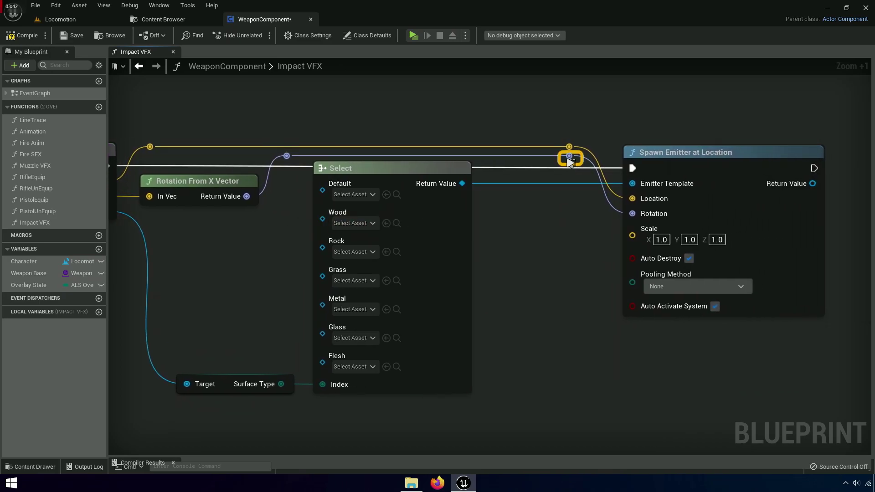
{"action": "left_click_drag", "start_coordinate": [572, 211], "coordinate": [647, 145]}
{"action": "left_click_drag", "start_coordinate": [635, 196], "coordinate": [561, 196]}
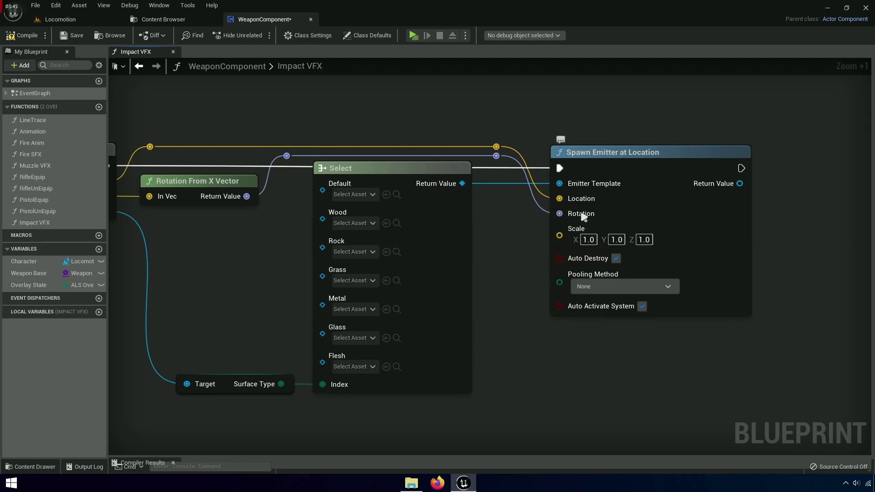
{"action": "key", "text": "Home"}
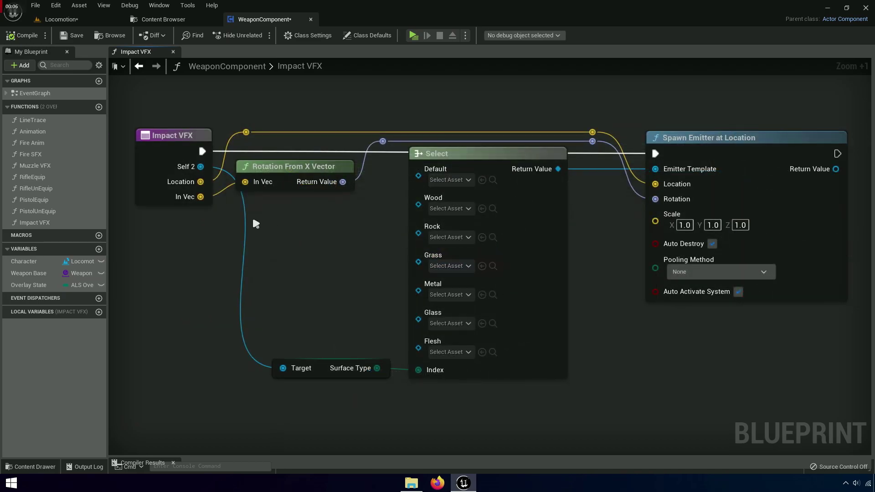
Open the LineTrace function graph to check Break Hit Result's pins.
{"action": "double_click", "coordinate": [35, 120]}
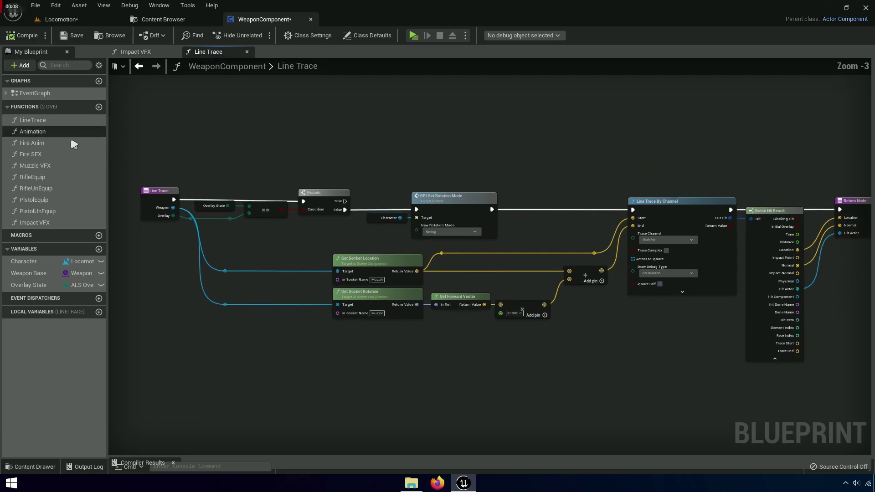
{"action": "scroll", "coordinate": [660, 334], "scroll_direction": "up", "scroll_amount": 3}
{"action": "scroll", "coordinate": [379, 246], "scroll_direction": "up", "scroll_amount": 3}
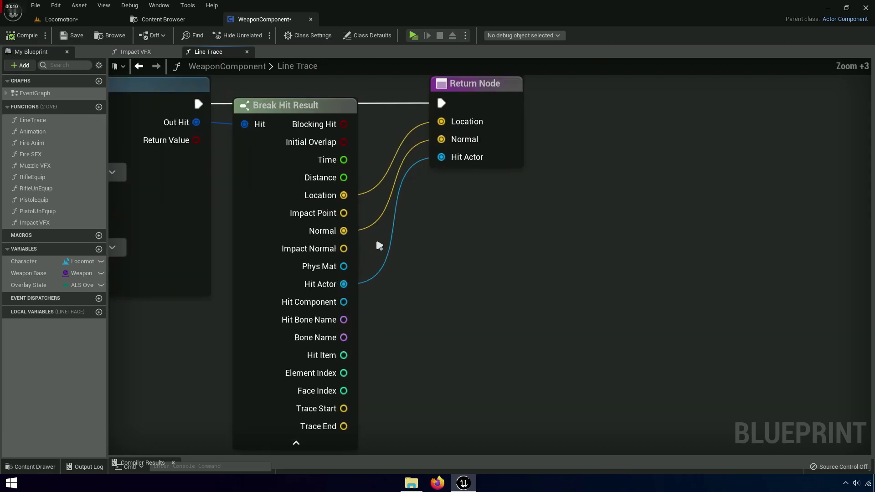
{"action": "scroll", "coordinate": [379, 246], "scroll_direction": "up", "scroll_amount": 3}
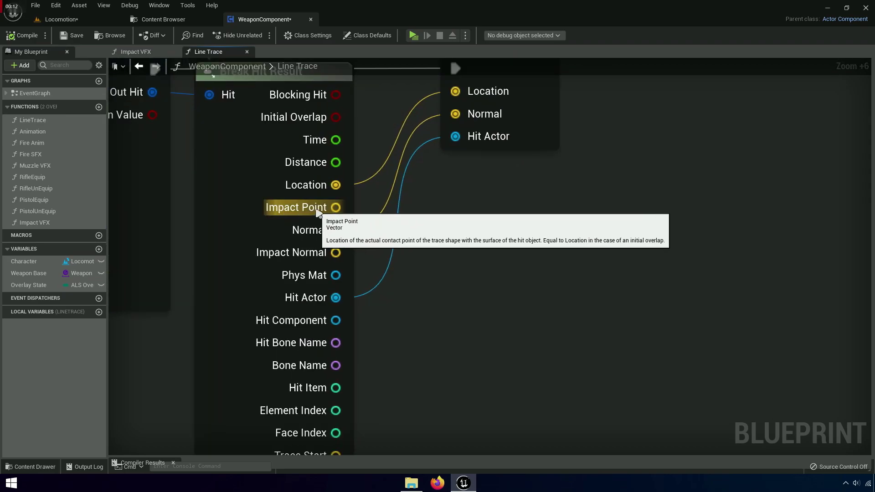
Select the Impact VFX entry node to list its inputs self2, Location and InVec.
{"action": "left_click", "coordinate": [137, 53]}
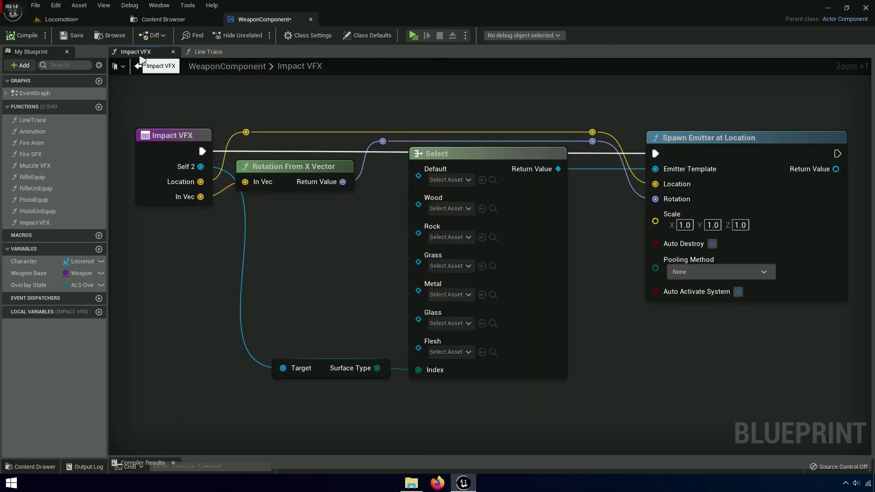
{"action": "scroll", "coordinate": [158, 160], "scroll_direction": "up", "scroll_amount": 6}
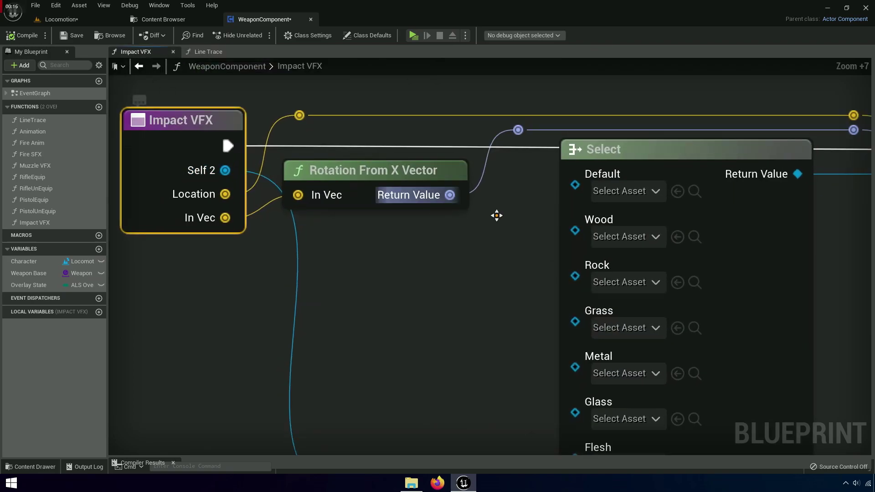
{"action": "left_click", "coordinate": [868, 218]}
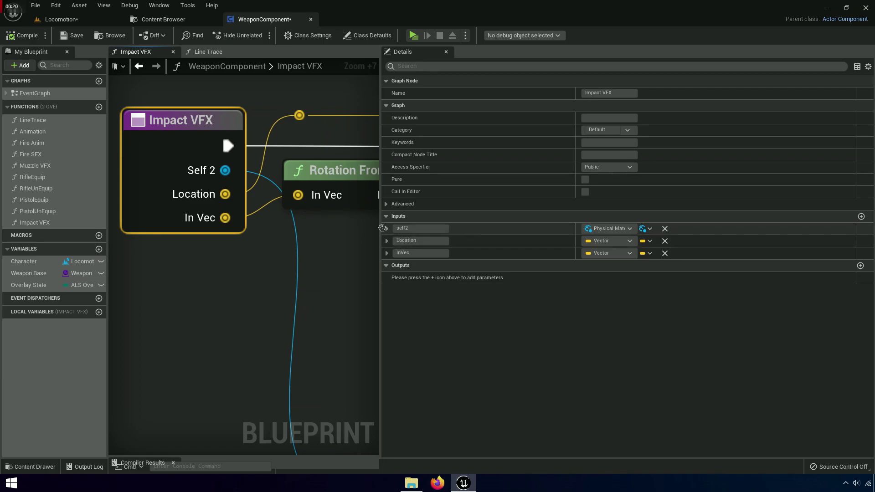
Move self2 below InVec and rename Location to Impact Point and InVec to Normal.
{"action": "left_click_drag", "start_coordinate": [385, 227], "coordinate": [386, 261]}
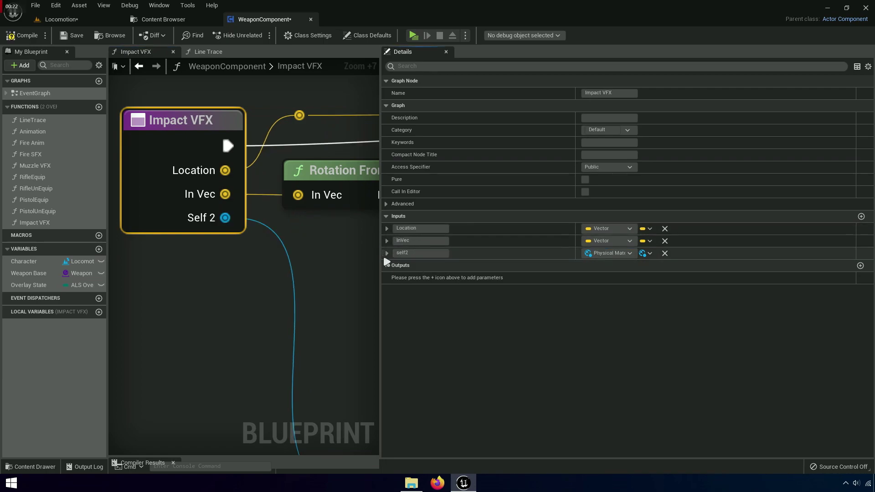
{"action": "left_click", "coordinate": [428, 229]}
{"action": "left_click", "coordinate": [421, 230]}
{"action": "type", "text": "Impact Point"}
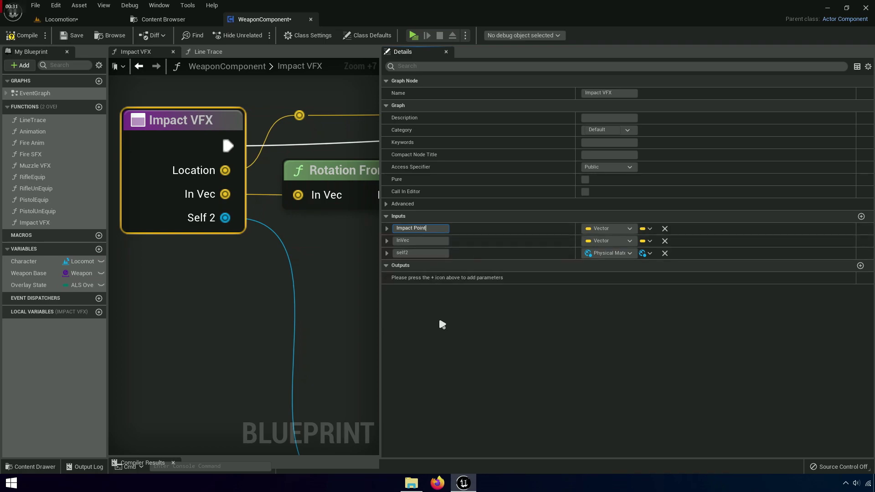
{"action": "left_click", "coordinate": [438, 315]}
{"action": "left_click", "coordinate": [417, 238]}
{"action": "type", "text": "Normal"}
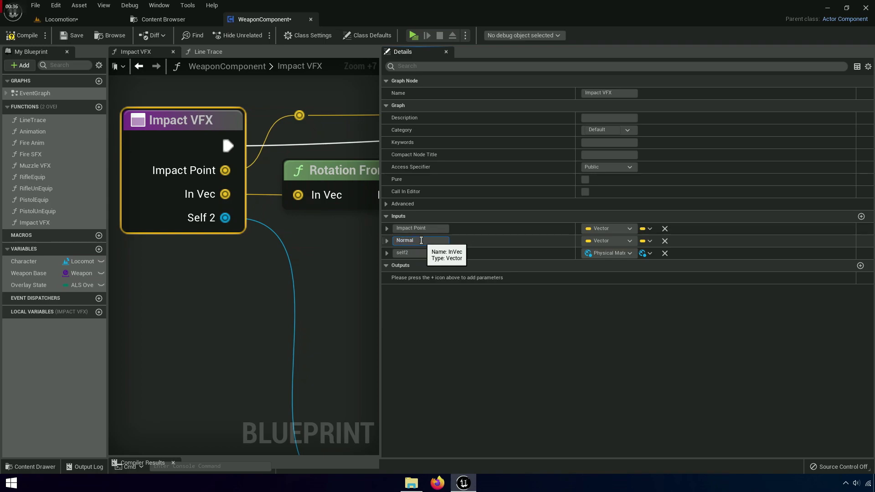
{"action": "left_click", "coordinate": [417, 299]}
Rename the self2 input to Phys Mat and tuck the details panel away.
{"action": "left_click", "coordinate": [405, 252]}
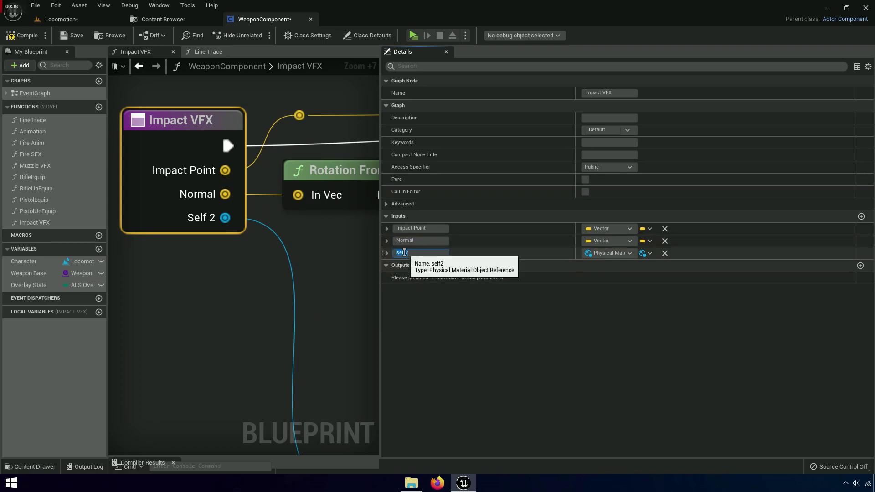
{"action": "left_click", "coordinate": [207, 51]}
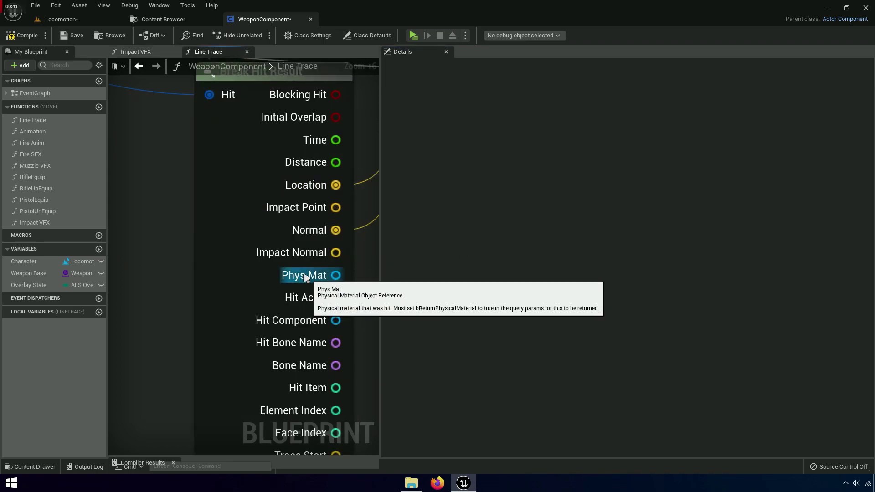
{"action": "left_click", "coordinate": [148, 53]}
{"action": "left_click", "coordinate": [440, 253]}
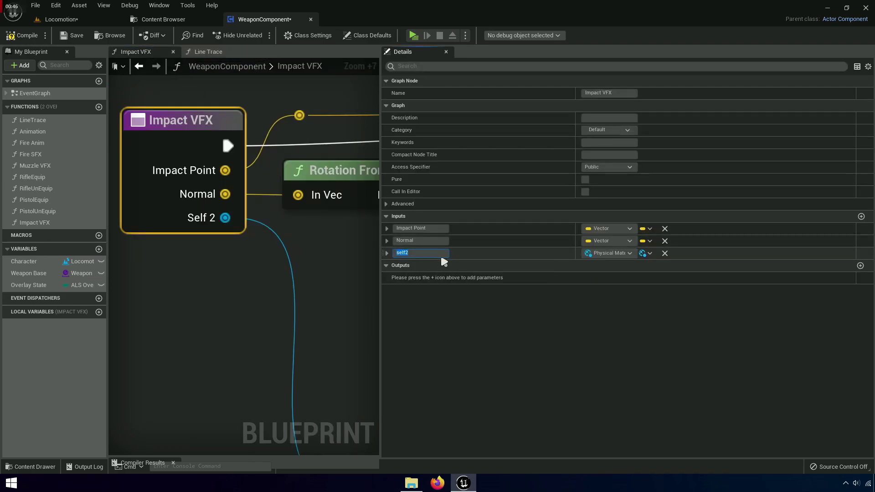
{"action": "type", "text": "Phys Mat"}
{"action": "key", "text": "Return"}
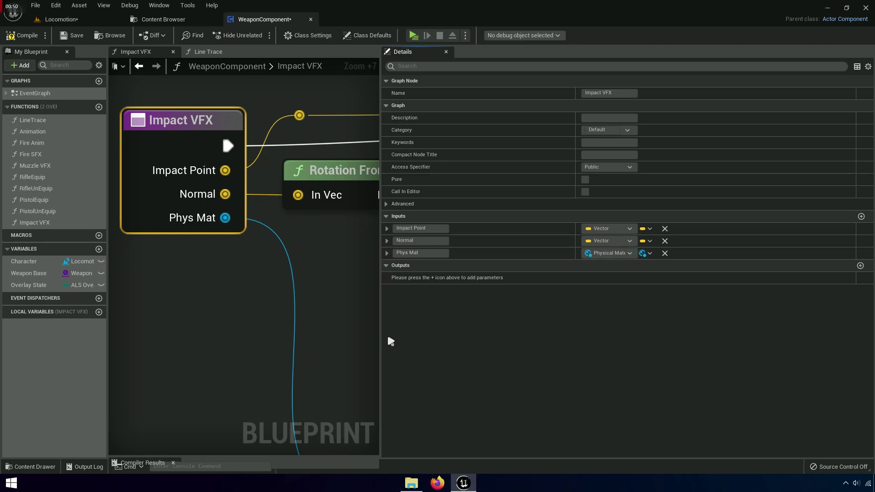
{"action": "left_click_drag", "start_coordinate": [380, 335], "coordinate": [795, 332]}
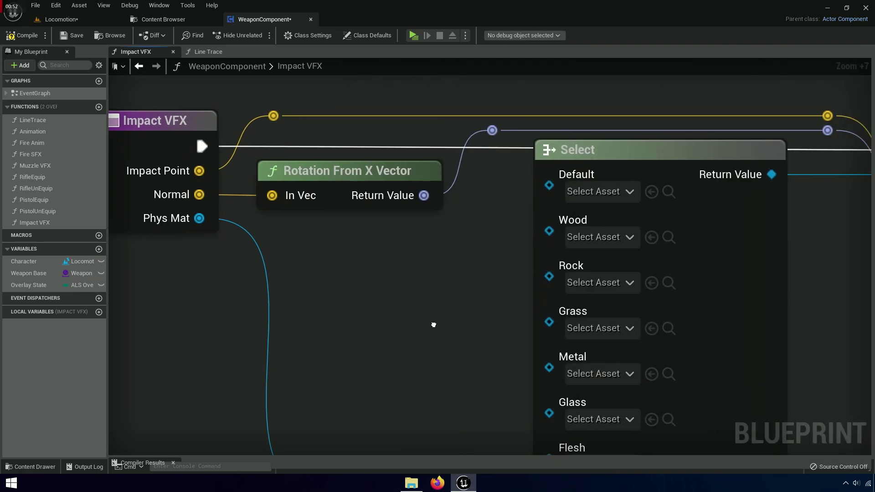
Back in the Line Trace graph, move the Return Node further right of Break Hit Result.
{"action": "mouse_move", "coordinate": [465, 327]}
{"action": "right_mouse_down"}
{"action": "mouse_move", "coordinate": [459, 343]}
{"action": "mouse_move", "coordinate": [110, 324]}
{"action": "mouse_move", "coordinate": [422, 340]}
{"action": "right_mouse_up"}
{"action": "scroll", "coordinate": [459, 343], "scroll_direction": "down", "scroll_amount": 3}
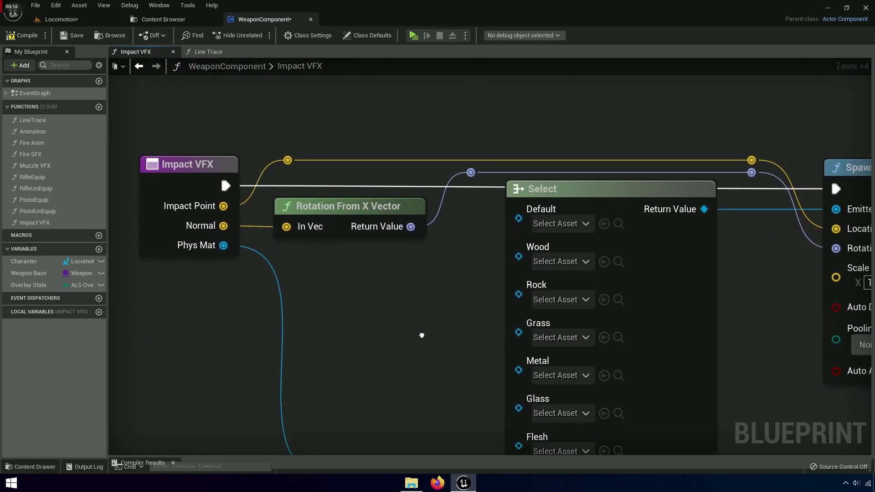
{"action": "left_click", "coordinate": [209, 53]}
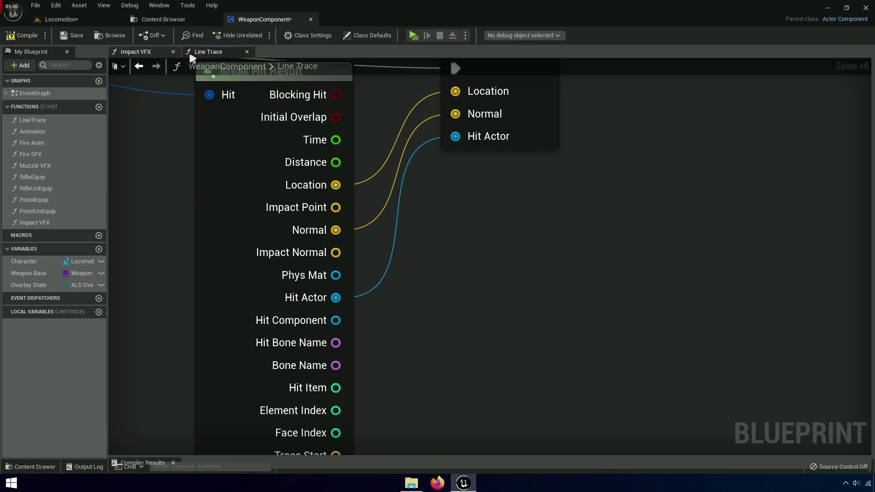
{"action": "scroll", "coordinate": [502, 252], "scroll_direction": "down", "scroll_amount": 5}
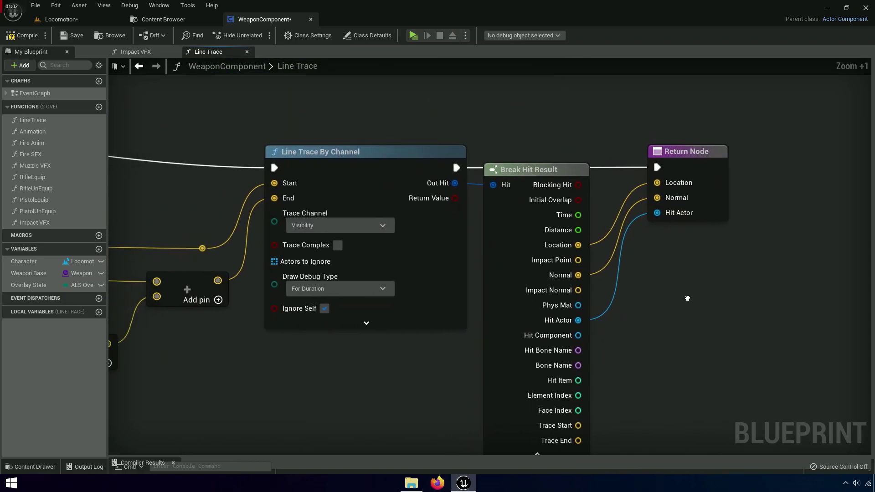
{"action": "scroll", "coordinate": [763, 297], "scroll_direction": "down", "scroll_amount": 3}
{"action": "right_click_drag", "start_coordinate": [763, 297], "coordinate": [433, 300]}
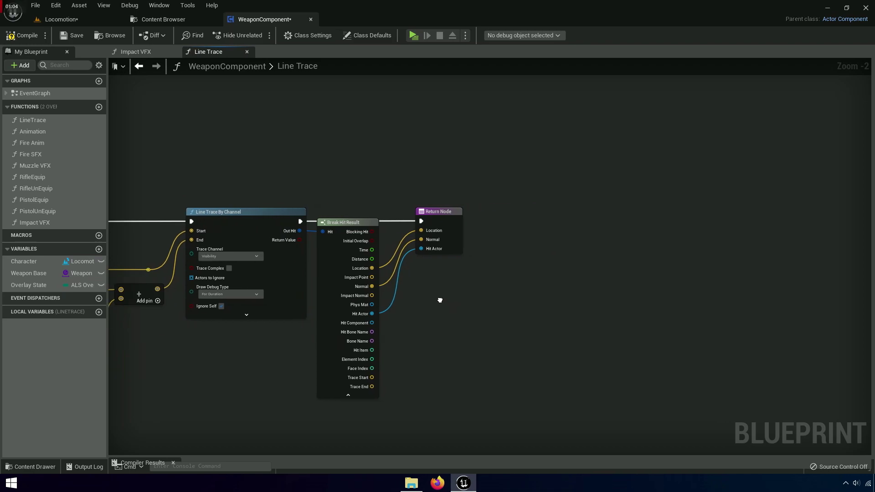
{"action": "scroll", "coordinate": [454, 288], "scroll_direction": "up", "scroll_amount": 5}
{"action": "mouse_move", "coordinate": [405, 251]}
{"action": "left_mouse_down"}
{"action": "mouse_move", "coordinate": [404, 206]}
{"action": "mouse_move", "coordinate": [562, 282]}
{"action": "left_mouse_up"}
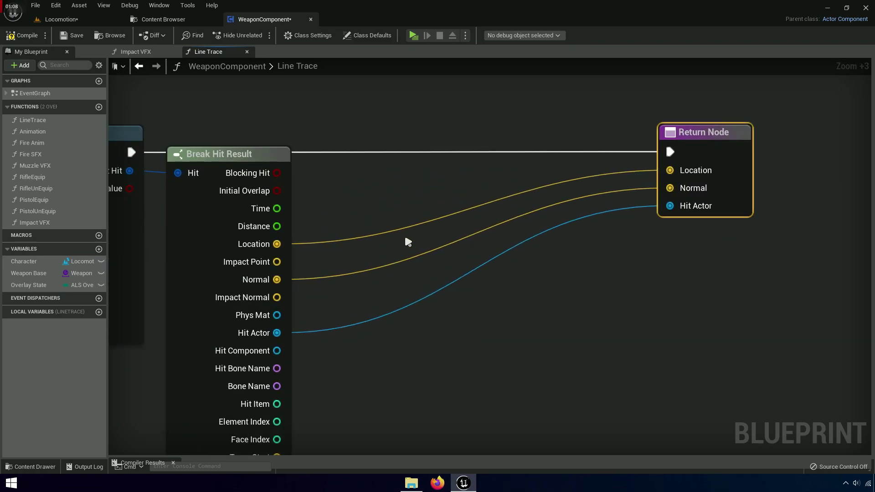
{"action": "right_click_drag", "start_coordinate": [562, 281], "coordinate": [645, 309]}
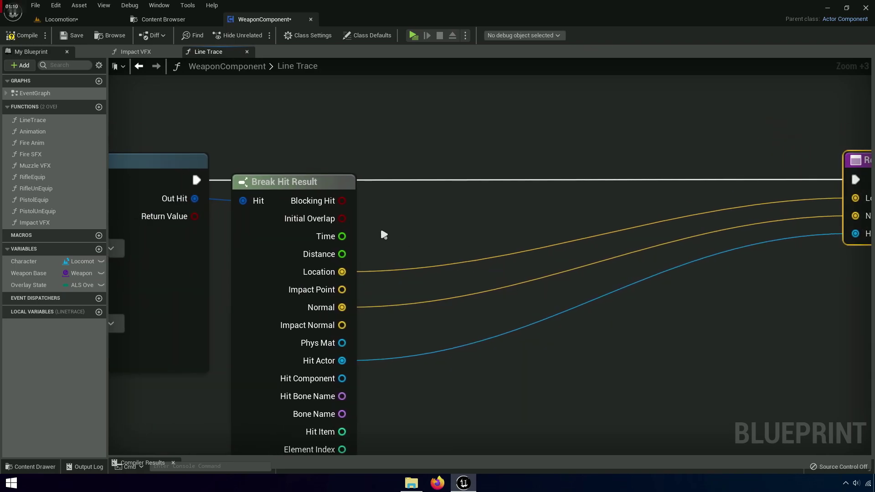
Add a Branch after the line trace, driven by the trace's Return Value.
{"action": "right_click", "coordinate": [198, 180]}
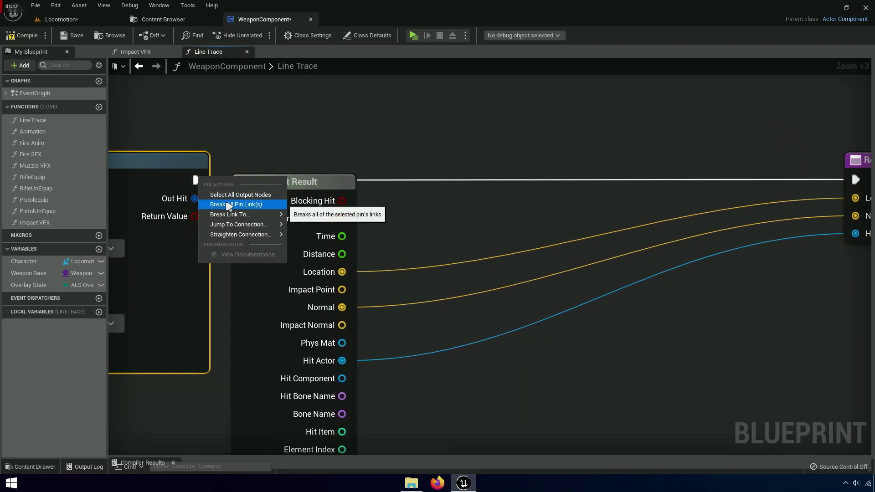
{"action": "scroll", "coordinate": [414, 224], "scroll_direction": "down", "scroll_amount": 3}
{"action": "scroll", "coordinate": [400, 281], "scroll_direction": "down", "scroll_amount": 3}
{"action": "scroll", "coordinate": [409, 283], "scroll_direction": "up", "scroll_amount": 6}
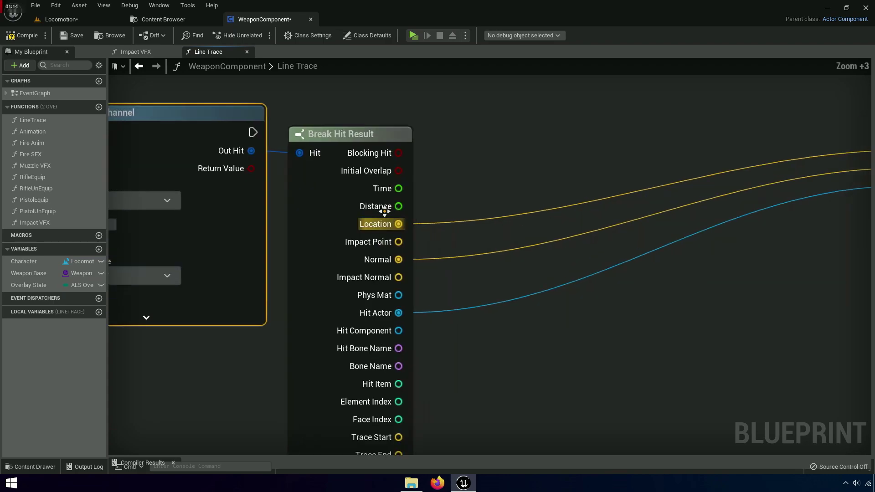
{"action": "left_click_drag", "start_coordinate": [254, 132], "coordinate": [501, 137]}
{"action": "type", "text": "br"}
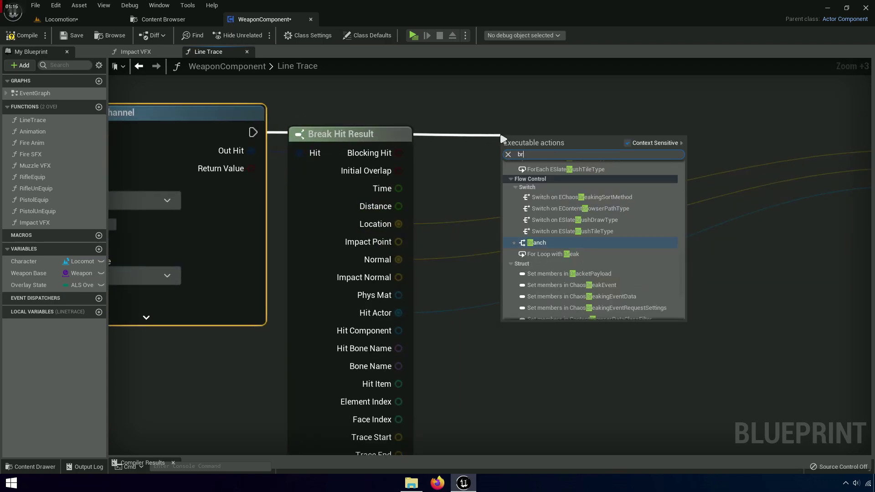
{"action": "type", "text": "anc"}
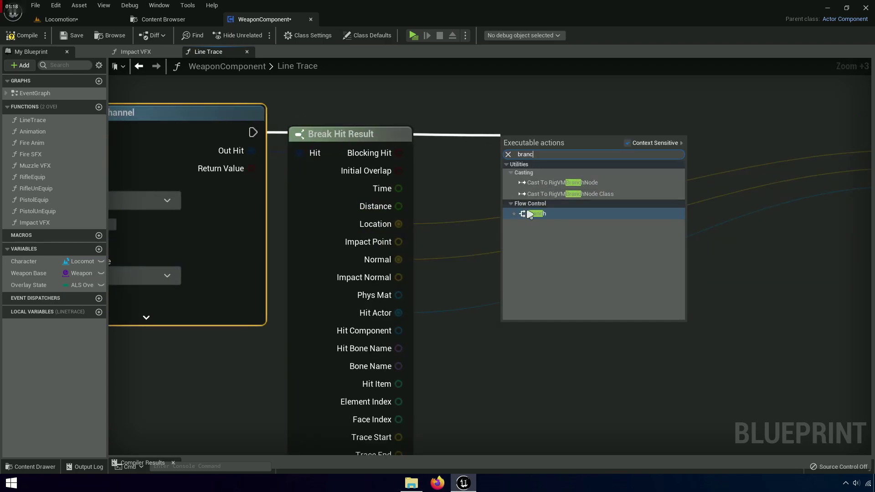
{"action": "left_click", "coordinate": [530, 214]}
{"action": "right_click_drag", "start_coordinate": [479, 119], "coordinate": [524, 181]}
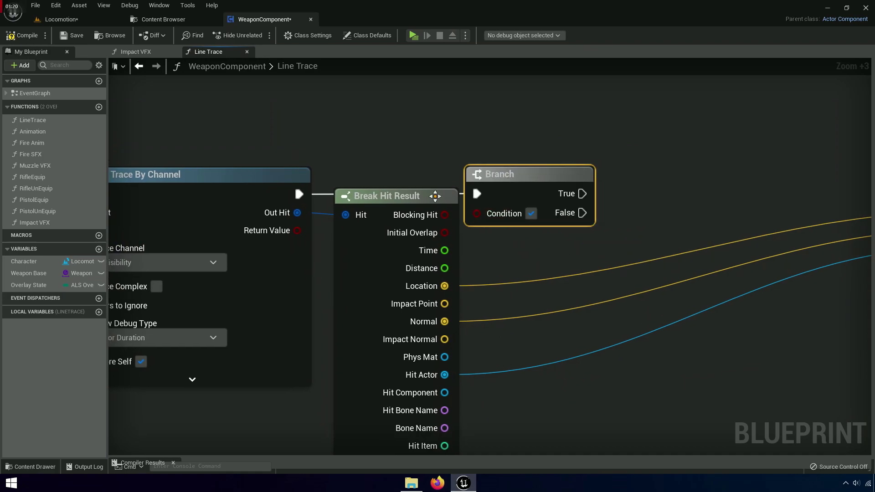
{"action": "left_click_drag", "start_coordinate": [387, 197], "coordinate": [387, 240]}
{"action": "left_click_drag", "start_coordinate": [519, 180], "coordinate": [387, 182]}
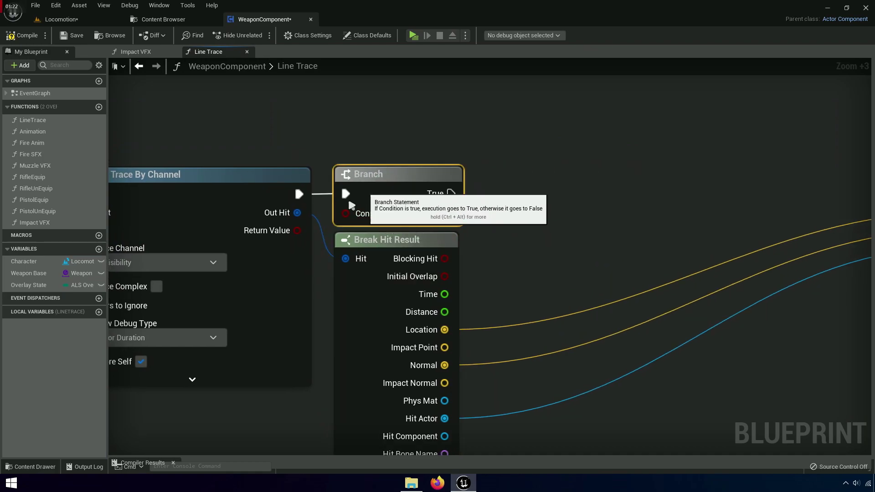
{"action": "left_click_drag", "start_coordinate": [345, 214], "coordinate": [299, 229]}
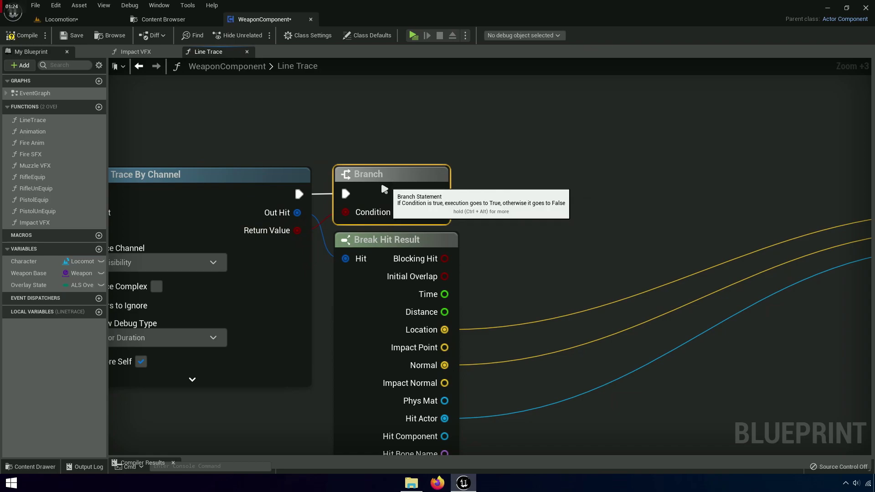
Call Impact VFX from the Branch's True output, with the Return Node after it.
{"action": "left_click", "coordinate": [381, 252]}
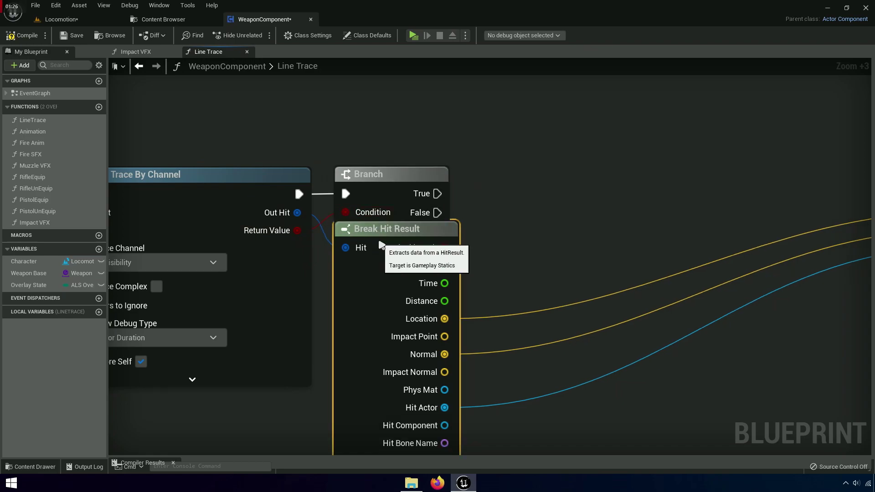
{"action": "scroll", "coordinate": [488, 269], "scroll_direction": "down", "scroll_amount": 4}
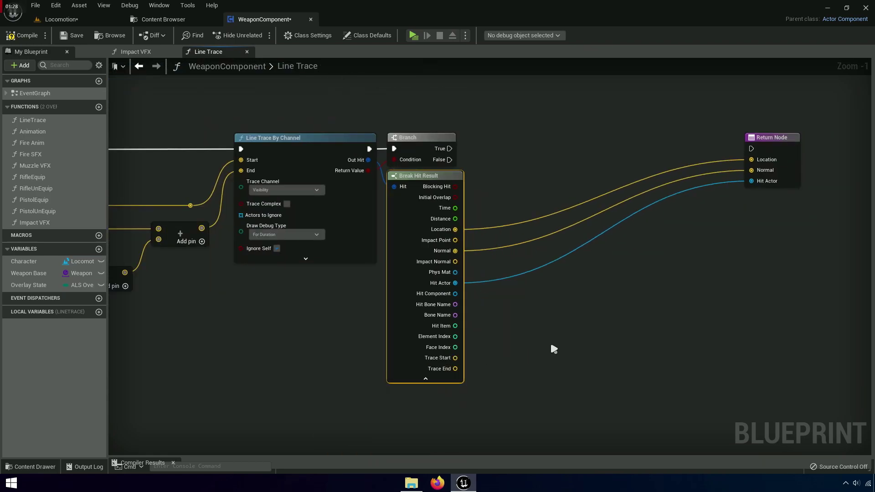
{"action": "right_click_drag", "start_coordinate": [550, 346], "coordinate": [447, 364]}
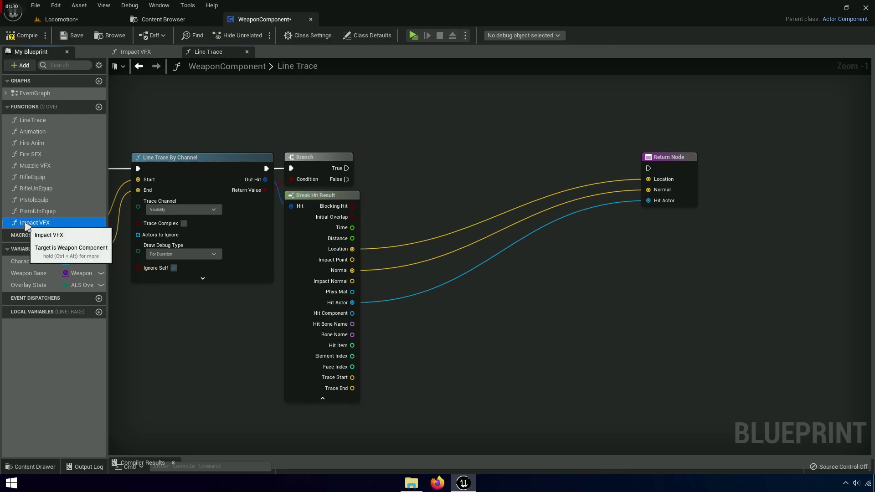
{"action": "left_click_drag", "start_coordinate": [34, 222], "coordinate": [401, 221]}
{"action": "scroll", "coordinate": [430, 275], "scroll_direction": "up", "scroll_amount": 4}
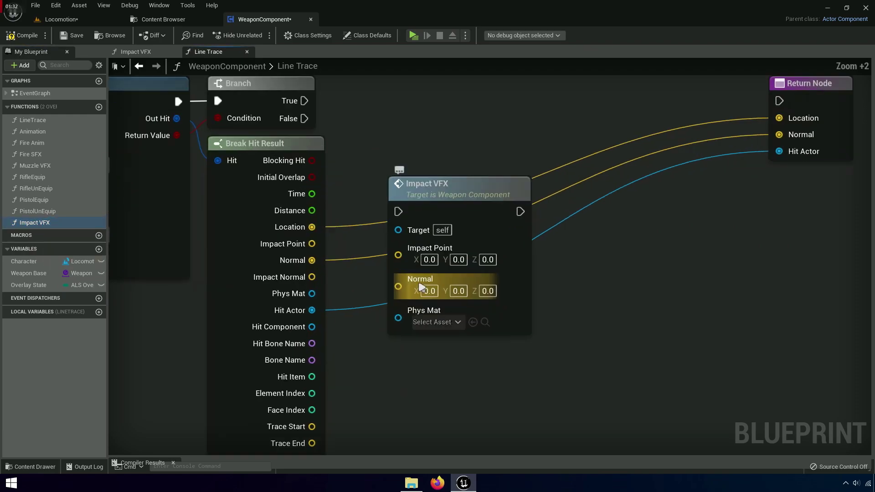
{"action": "left_click", "coordinate": [483, 177]}
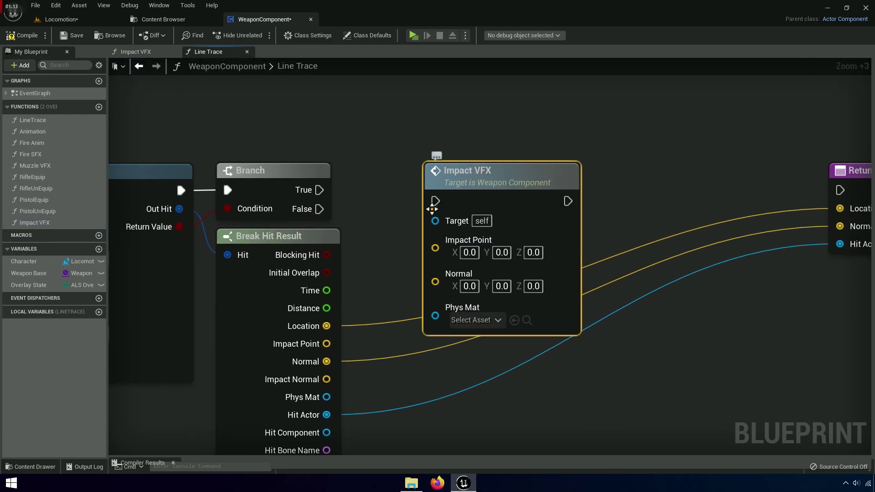
{"action": "left_click_drag", "start_coordinate": [435, 201], "coordinate": [318, 189]}
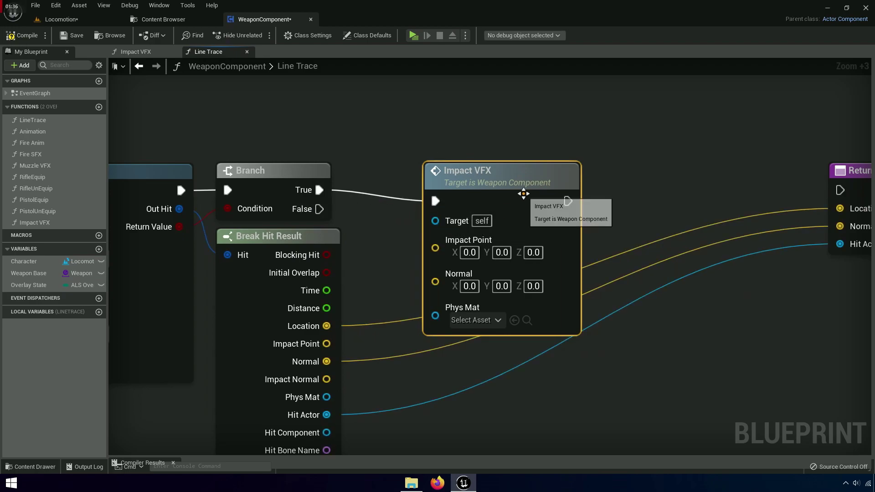
{"action": "mouse_move", "coordinate": [523, 194]}
{"action": "left_mouse_down"}
{"action": "mouse_move", "coordinate": [501, 182]}
{"action": "mouse_move", "coordinate": [676, 190]}
{"action": "mouse_move", "coordinate": [461, 172]}
{"action": "left_mouse_up"}
{"action": "mouse_move", "coordinate": [406, 318]}
{"action": "right_mouse_down"}
{"action": "mouse_move", "coordinate": [589, 202]}
{"action": "mouse_move", "coordinate": [595, 266]}
{"action": "right_mouse_up"}
Wire Break Hit Result's Impact Point, Normal and Phys Mat into Impact VFX.
{"action": "left_click_drag", "start_coordinate": [478, 186], "coordinate": [374, 291]}
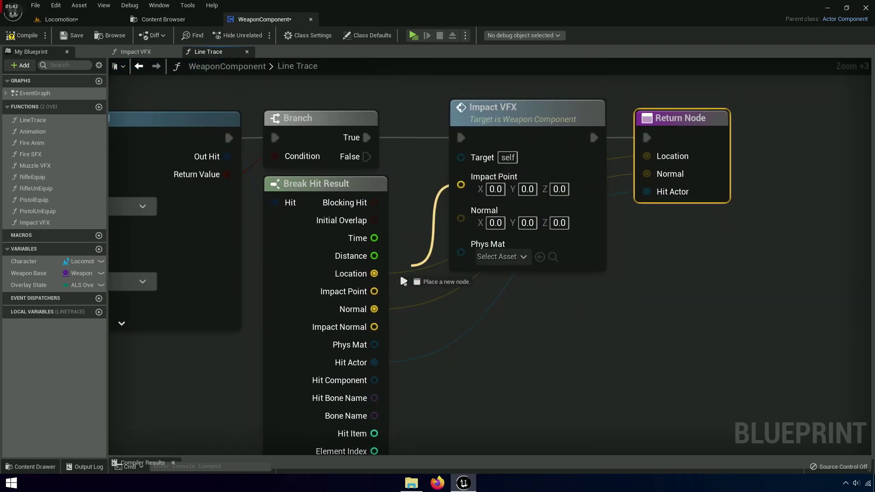
{"action": "right_click_drag", "start_coordinate": [449, 309], "coordinate": [443, 266]}
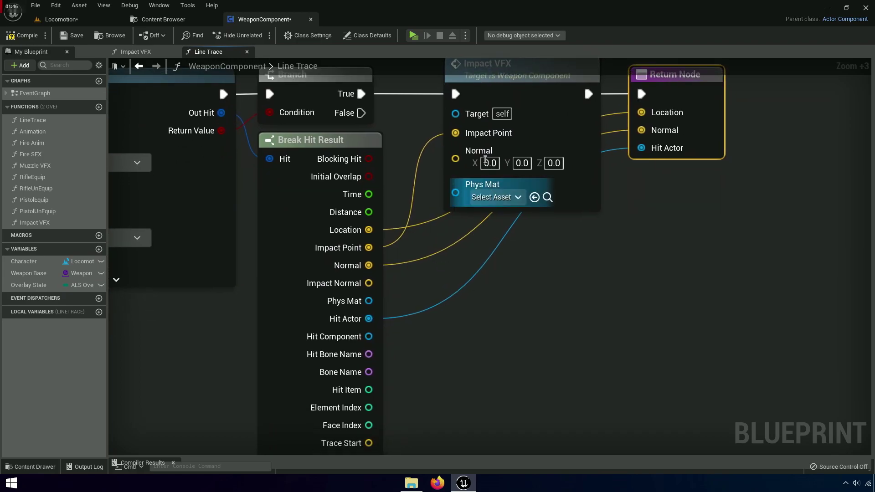
{"action": "left_click_drag", "start_coordinate": [455, 159], "coordinate": [375, 269]}
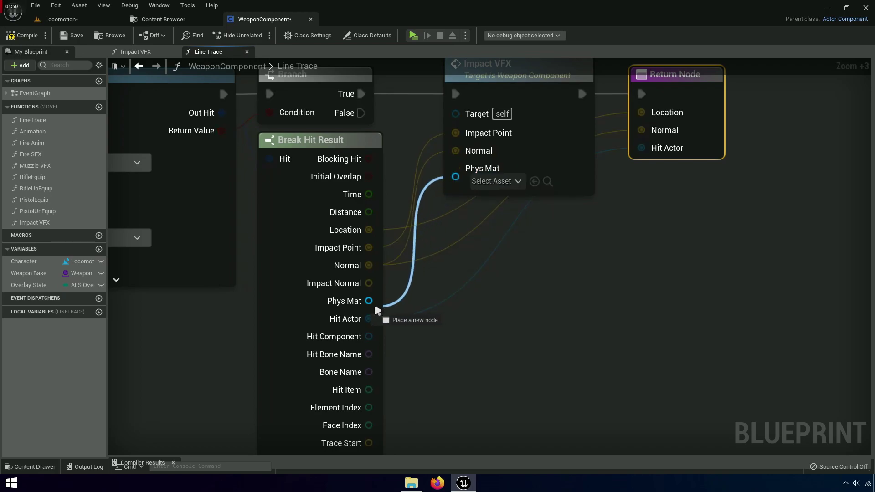
{"action": "left_click_drag", "start_coordinate": [455, 178], "coordinate": [368, 300]}
{"action": "right_click_drag", "start_coordinate": [463, 217], "coordinate": [426, 276]}
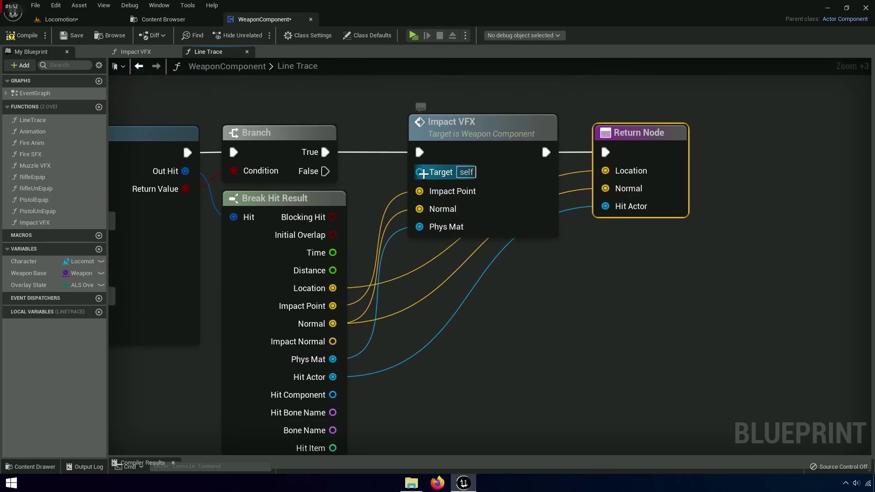
{"action": "right_click_drag", "start_coordinate": [455, 311], "coordinate": [450, 278]}
{"action": "scroll", "coordinate": [446, 280], "scroll_direction": "down", "scroll_amount": 3}
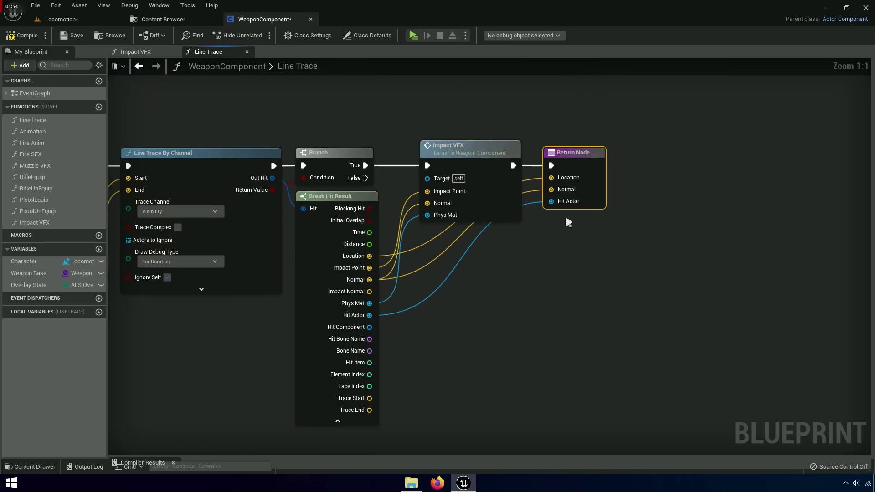
{"action": "scroll", "coordinate": [456, 148], "scroll_direction": "up", "scroll_amount": 3}
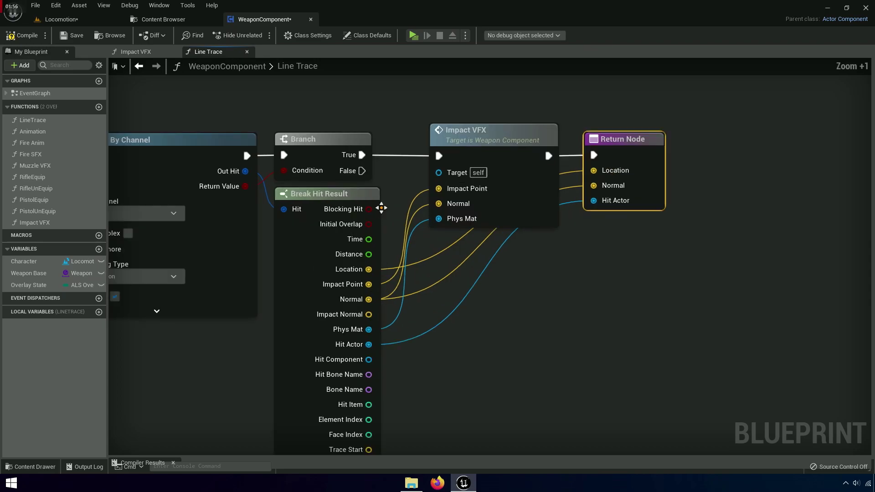
Copy the Return Node and wire the Branch's False output to the duplicate.
{"action": "right_click", "coordinate": [636, 179]}
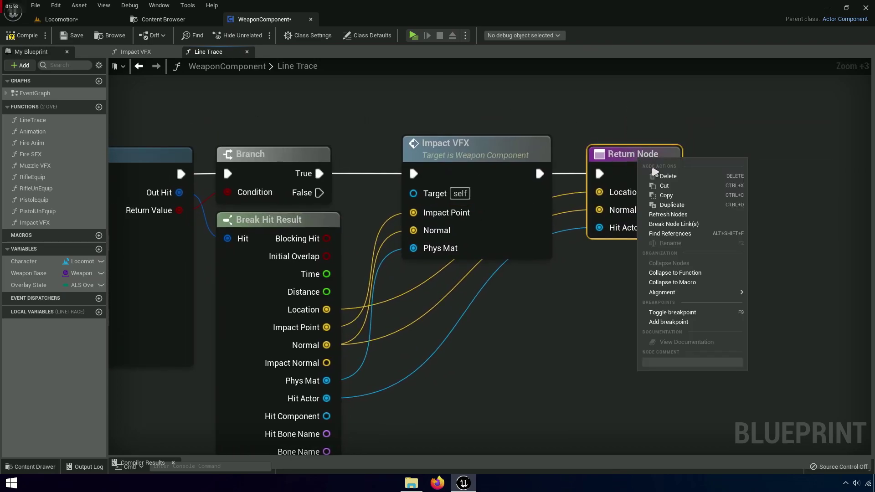
{"action": "left_click", "coordinate": [624, 282]}
{"action": "key", "text": "ctrl+v"}
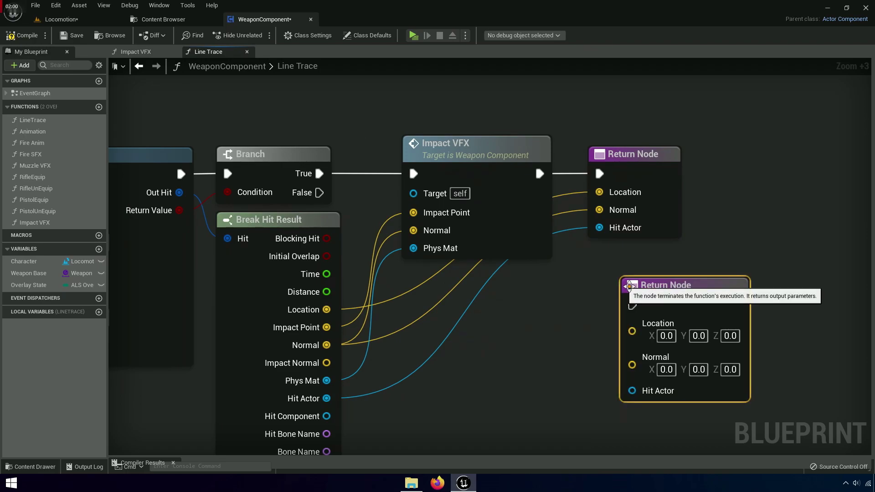
{"action": "right_click_drag", "start_coordinate": [624, 280], "coordinate": [596, 297]}
{"action": "left_click_drag", "start_coordinate": [677, 311], "coordinate": [641, 300]}
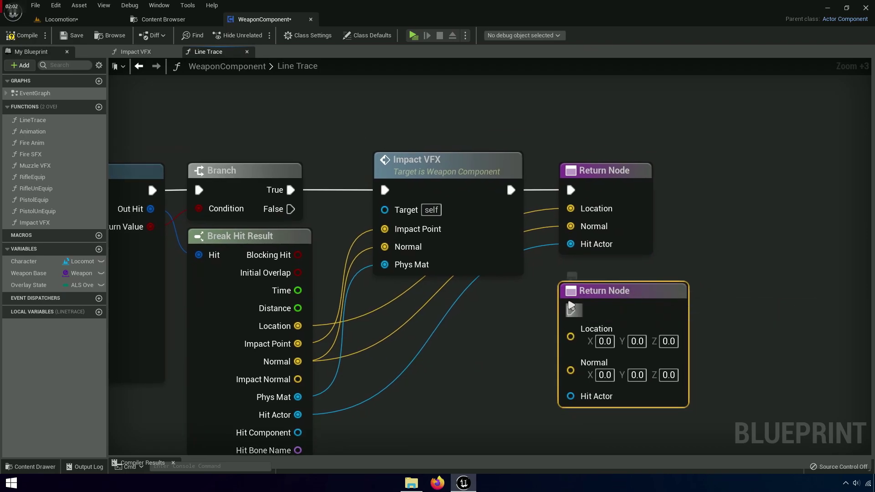
{"action": "left_click_drag", "start_coordinate": [570, 310], "coordinate": [291, 208]}
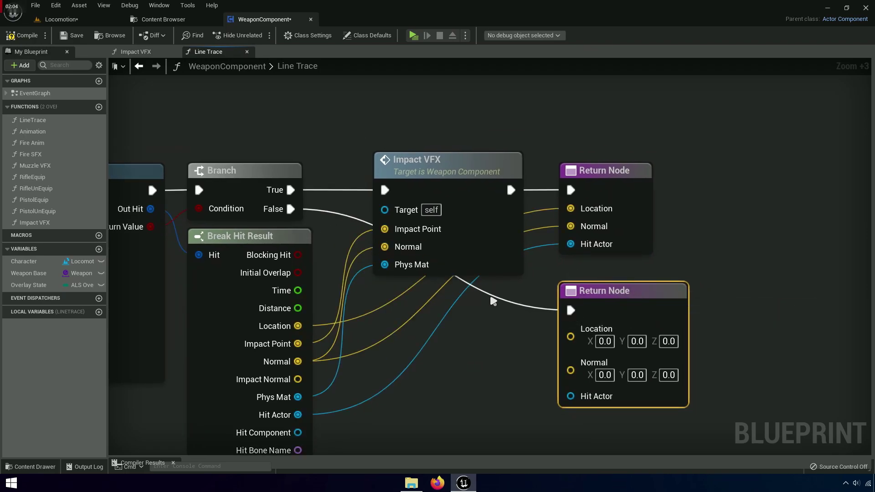
Add a reroute point on the False wire and reposition it with the spare Return Node.
{"action": "double_click", "coordinate": [493, 294]}
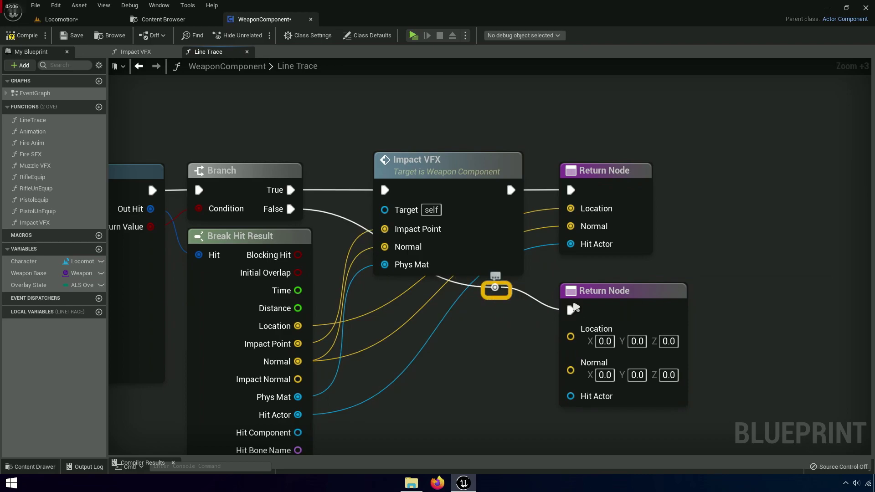
{"action": "left_click_drag", "start_coordinate": [509, 301], "coordinate": [385, 323]}
{"action": "left_click", "coordinate": [621, 318], "text": "shift"}
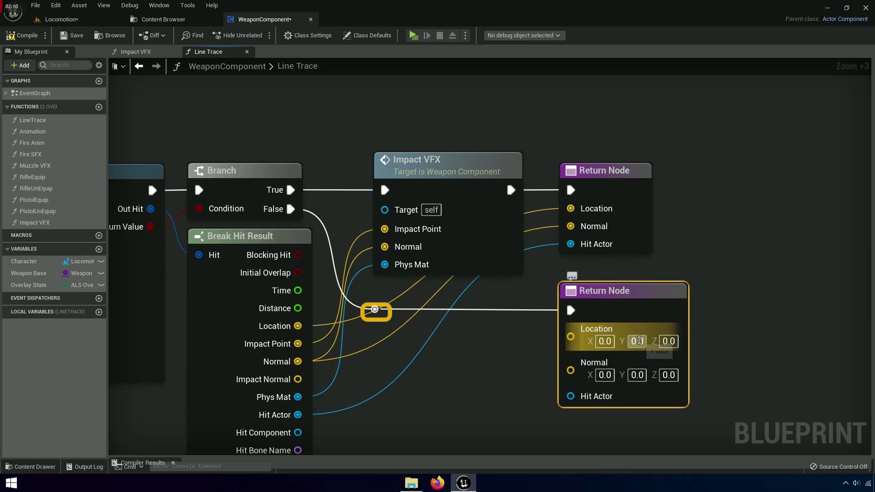
{"action": "left_click_drag", "start_coordinate": [621, 318], "coordinate": [621, 99]}
{"action": "scroll", "coordinate": [605, 294], "scroll_direction": "down", "scroll_amount": 3}
{"action": "right_click_drag", "start_coordinate": [609, 328], "coordinate": [611, 393]}
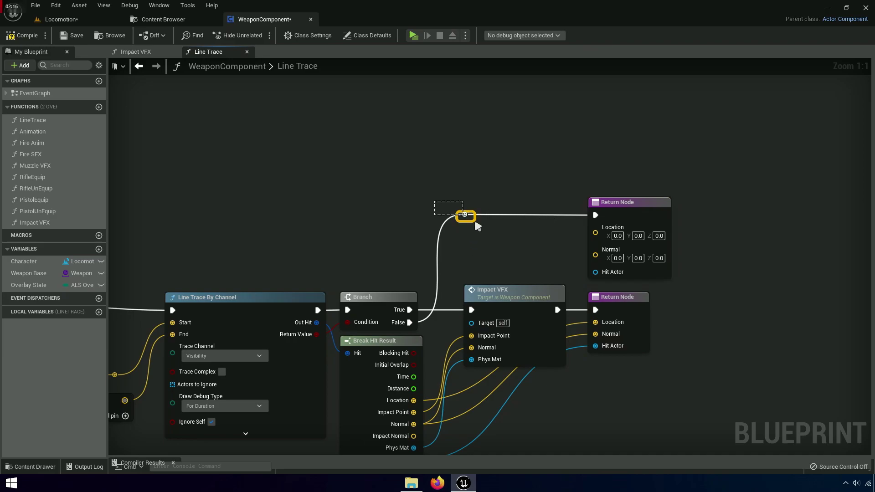
{"action": "left_click_drag", "start_coordinate": [477, 226], "coordinate": [491, 256]}
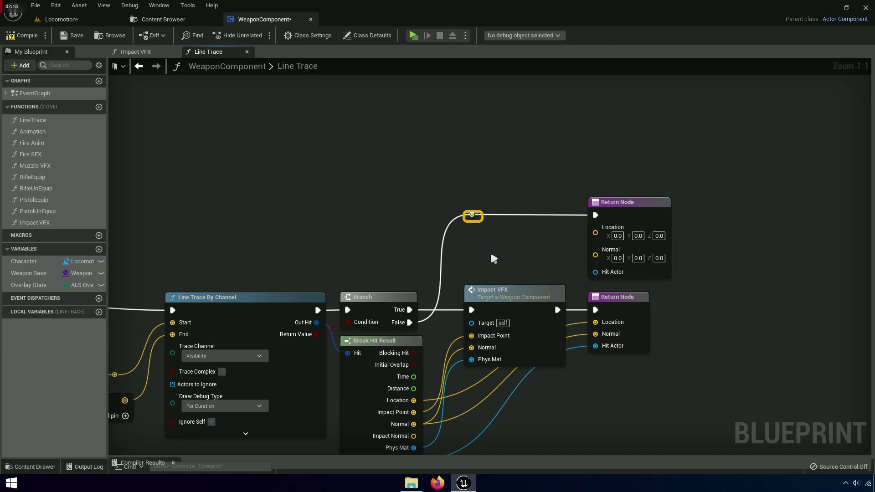
{"action": "left_click", "coordinate": [491, 255]}
{"action": "right_click_drag", "start_coordinate": [545, 269], "coordinate": [525, 184]}
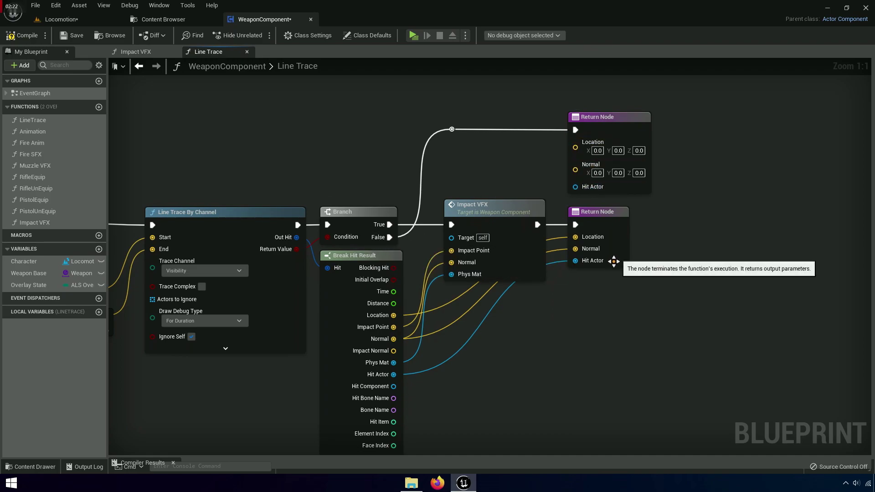
{"action": "scroll", "coordinate": [600, 267], "scroll_direction": "up", "scroll_amount": 1}
{"action": "scroll", "coordinate": [601, 267], "scroll_direction": "up", "scroll_amount": 1}
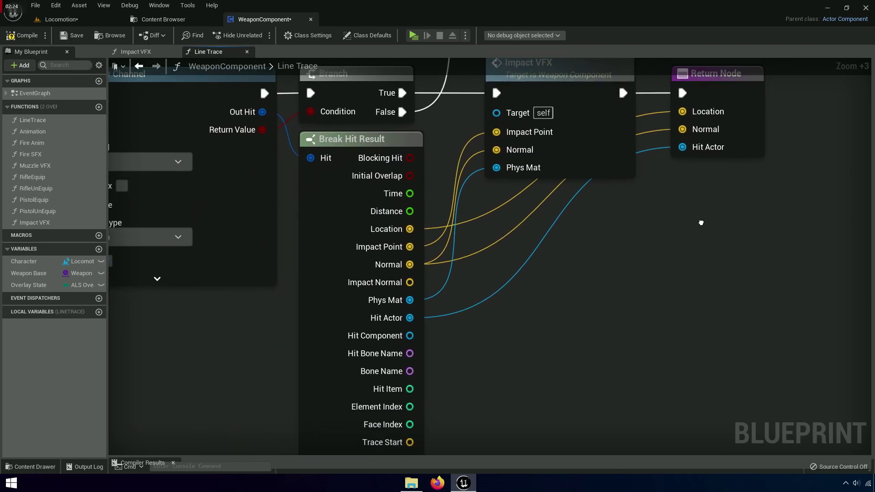
{"action": "scroll", "coordinate": [501, 319], "scroll_direction": "up", "scroll_amount": 1}
Hide Break Hit Result's unused pins and arrange Impact VFX and the lower Return Node.
{"action": "mouse_move", "coordinate": [432, 364]}
{"action": "right_mouse_down"}
{"action": "mouse_move", "coordinate": [432, 390]}
{"action": "mouse_move", "coordinate": [633, 309]}
{"action": "right_mouse_up"}
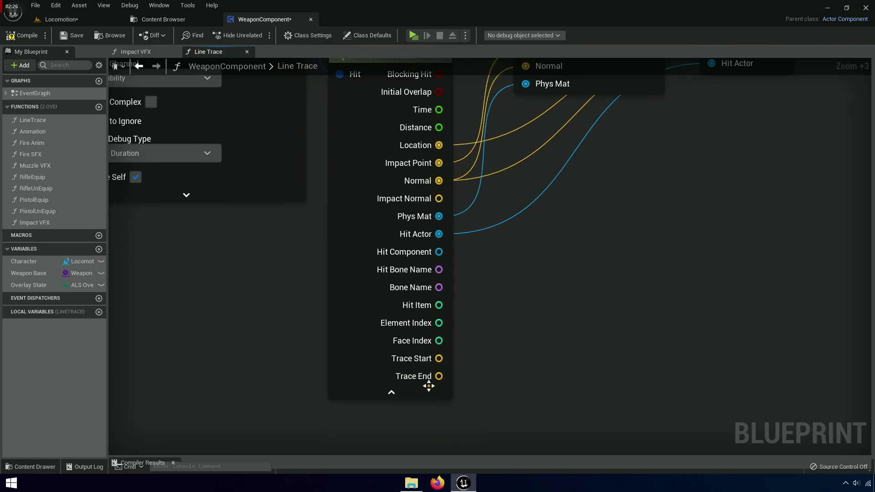
{"action": "left_click", "coordinate": [391, 393]}
{"action": "right_click_drag", "start_coordinate": [553, 259], "coordinate": [502, 385]}
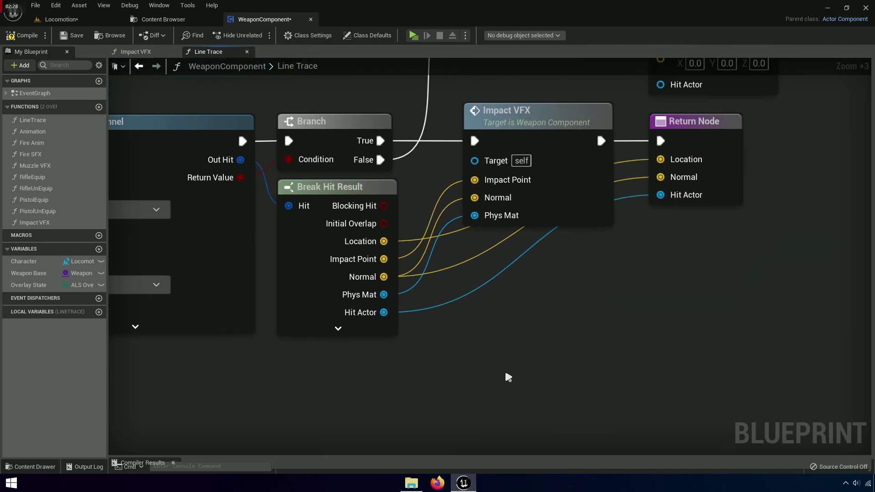
{"action": "left_click_drag", "start_coordinate": [533, 205], "coordinate": [500, 205]}
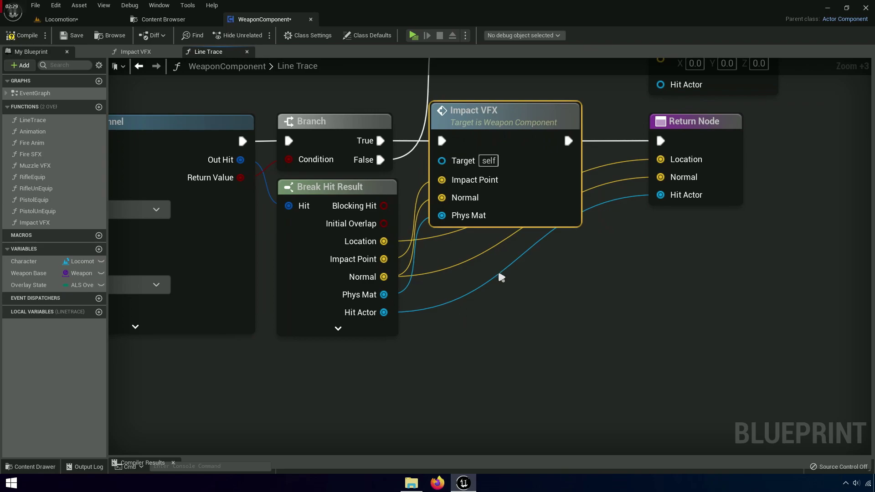
{"action": "scroll", "coordinate": [665, 241], "scroll_direction": "down", "scroll_amount": 4}
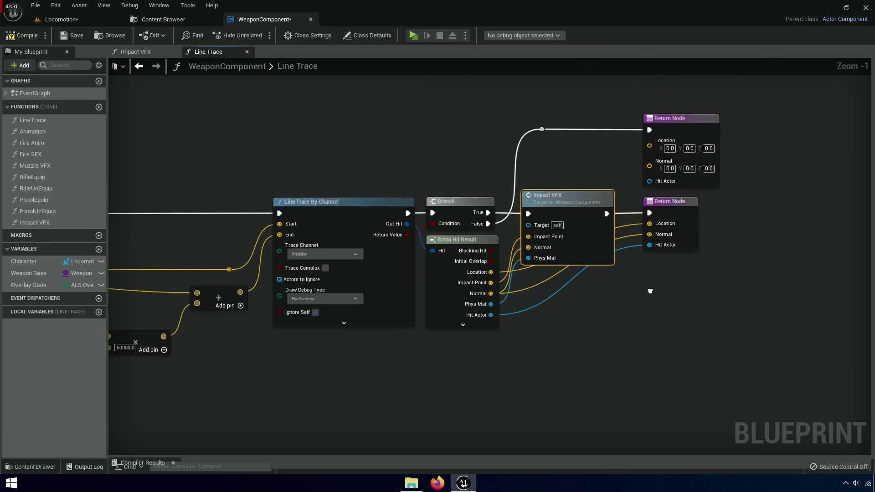
{"action": "right_click_drag", "start_coordinate": [650, 291], "coordinate": [640, 283]}
{"action": "left_click_drag", "start_coordinate": [682, 200], "coordinate": [573, 270]}
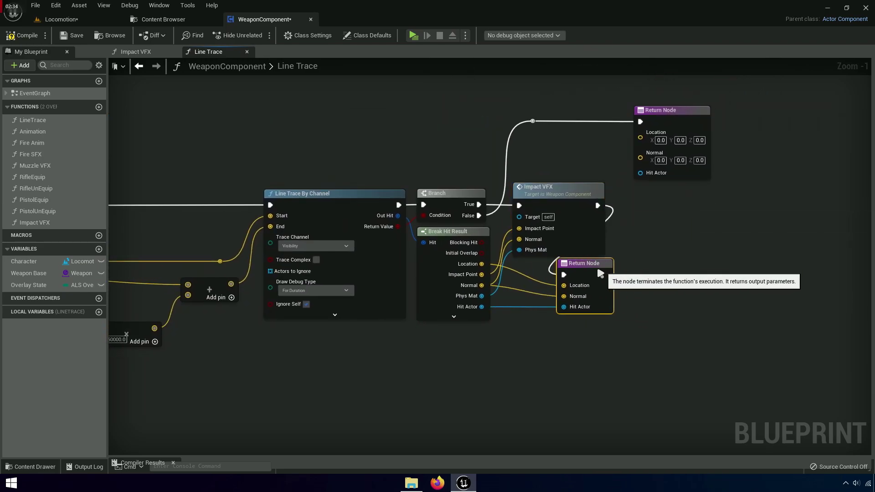
{"action": "left_click_drag", "start_coordinate": [457, 233], "coordinate": [457, 258]}
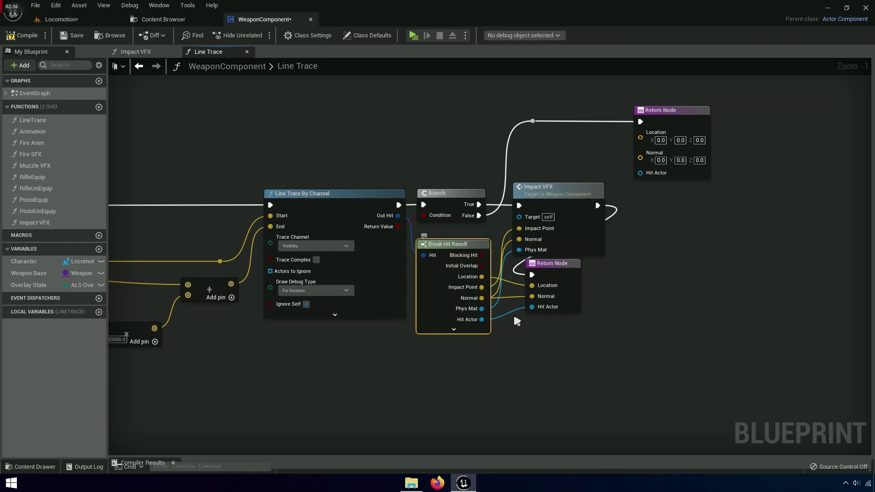
{"action": "left_click_drag", "start_coordinate": [564, 273], "coordinate": [552, 283]}
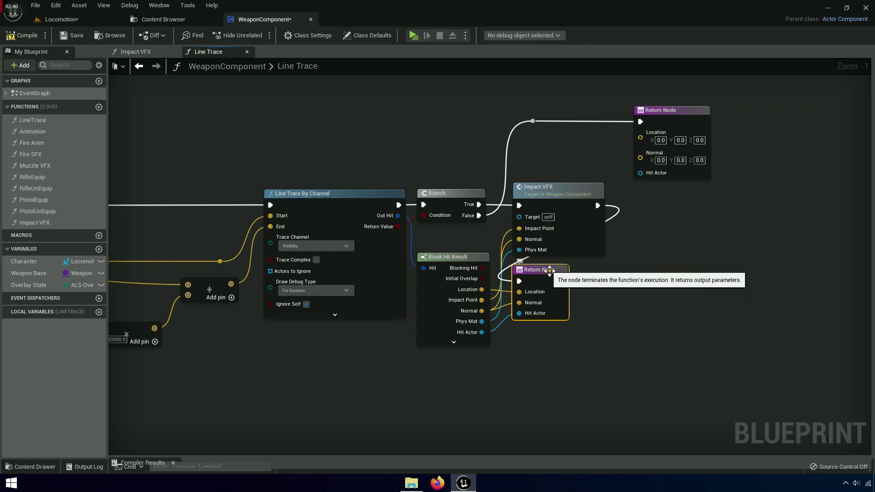
Add reroute points along Impact VFX's outgoing exec wire to the hit Return Node.
{"action": "double_click", "coordinate": [616, 211]}
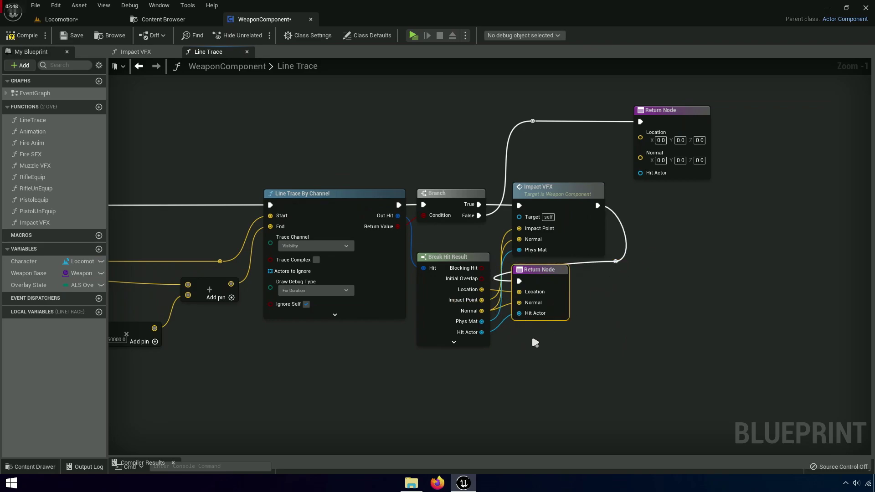
{"action": "left_click_drag", "start_coordinate": [536, 343], "coordinate": [483, 312]}
{"action": "left_click_drag", "start_coordinate": [539, 270], "coordinate": [539, 295]}
{"action": "double_click", "coordinate": [520, 275]}
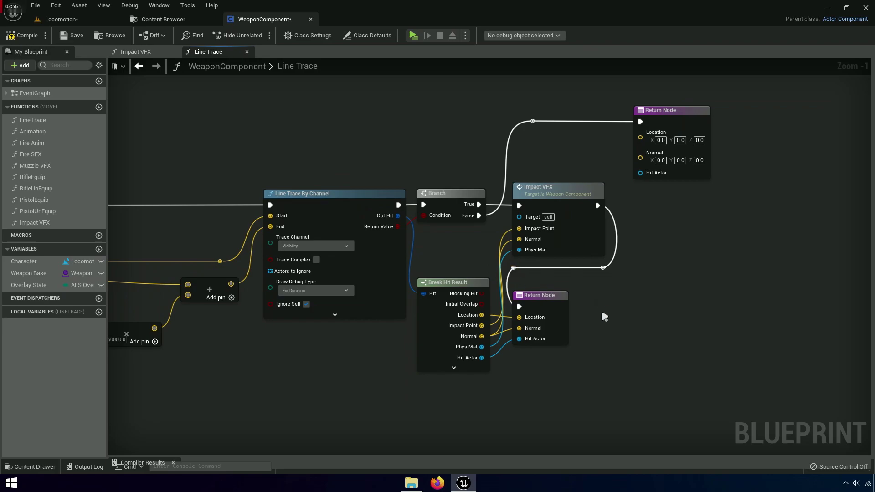
{"action": "right_click_drag", "start_coordinate": [602, 314], "coordinate": [619, 264]}
{"action": "right_click_drag", "start_coordinate": [548, 198], "coordinate": [559, 249]}
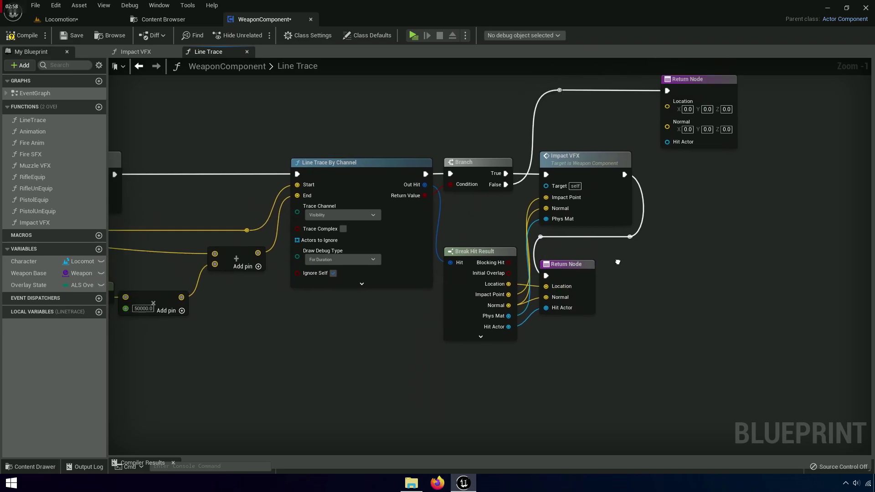
Close the Line Trace graph and frame the Select node feeding Spawn Emitter at Location.
{"action": "left_click", "coordinate": [247, 52]}
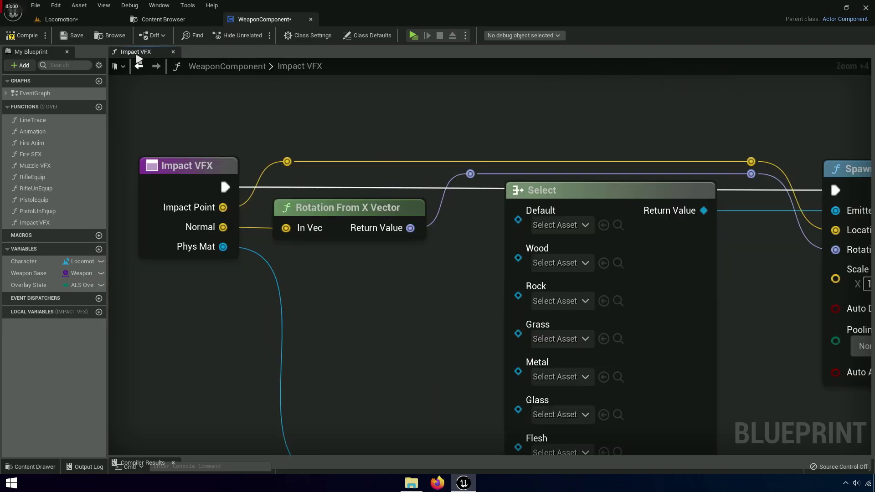
{"action": "right_click_drag", "start_coordinate": [269, 209], "coordinate": [271, 170]}
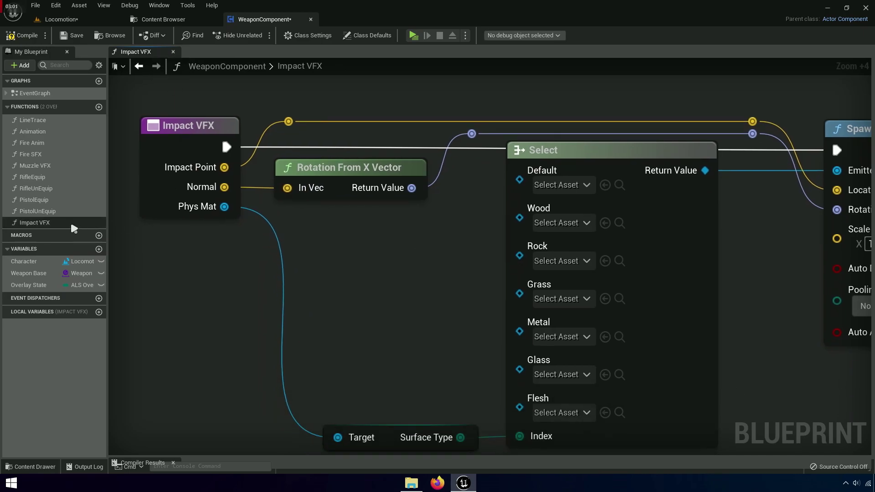
{"action": "right_click_drag", "start_coordinate": [480, 236], "coordinate": [303, 236]}
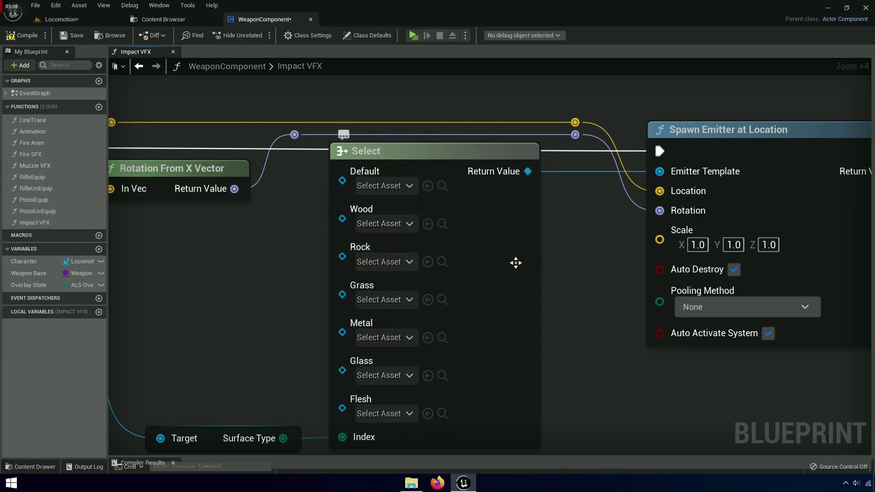
{"action": "right_click_drag", "start_coordinate": [515, 262], "coordinate": [538, 199]}
{"action": "left_click", "coordinate": [410, 349]}
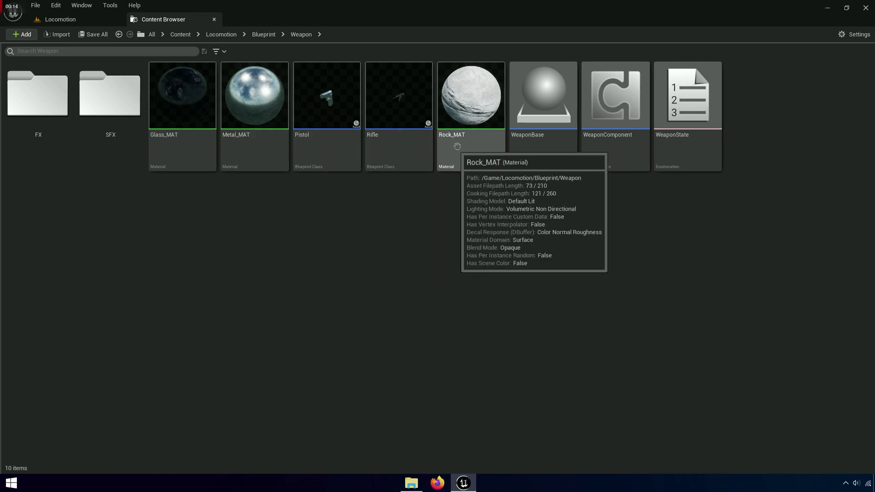
Browse the Add Content packs, then cancel without adding anything.
{"action": "left_click", "coordinate": [22, 35]}
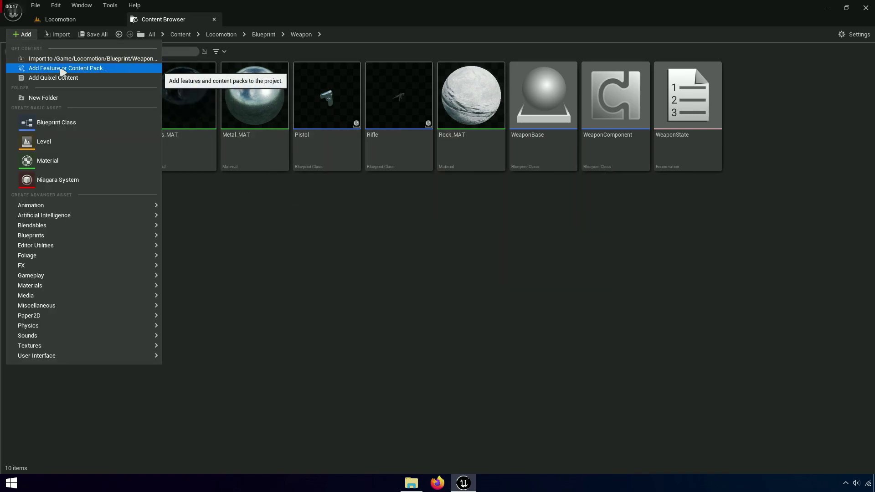
{"action": "left_click", "coordinate": [86, 69]}
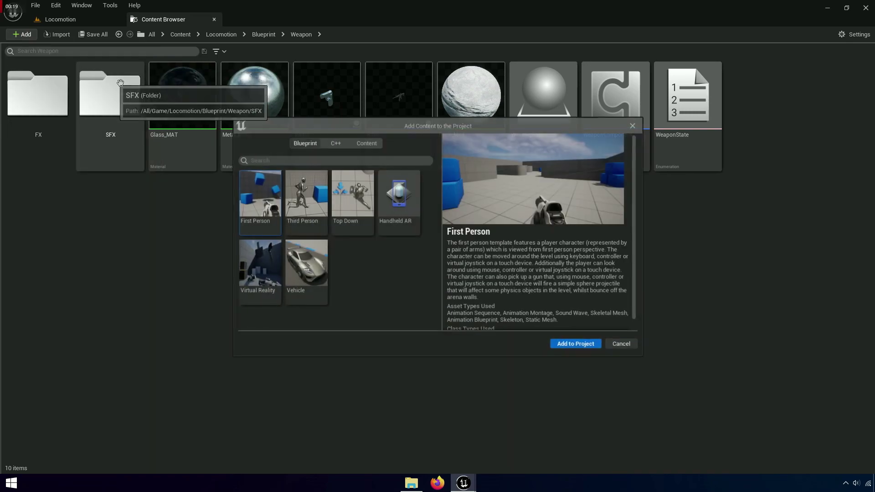
{"action": "left_click", "coordinate": [374, 144]}
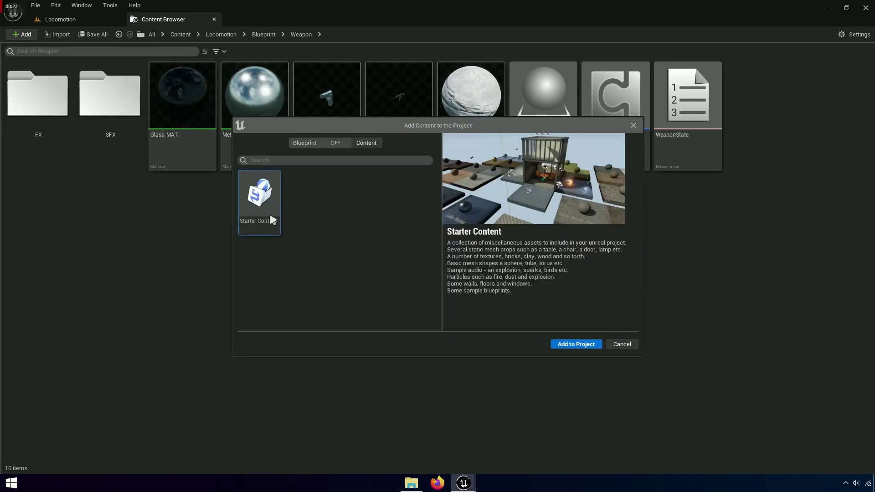
{"action": "left_click", "coordinate": [632, 344]}
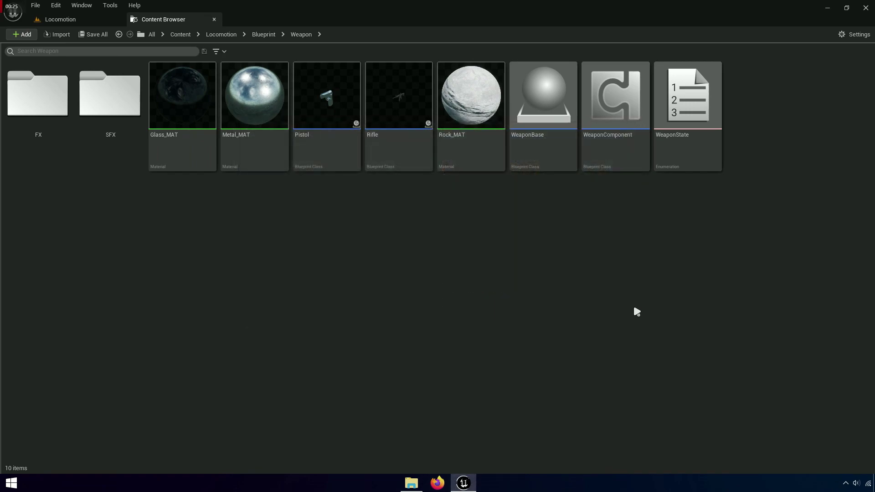
Create a new folder named VFX inside the Weapon folder.
{"action": "right_click", "coordinate": [386, 208]}
{"action": "left_click", "coordinate": [453, 207]}
{"action": "type", "text": "VFX"}
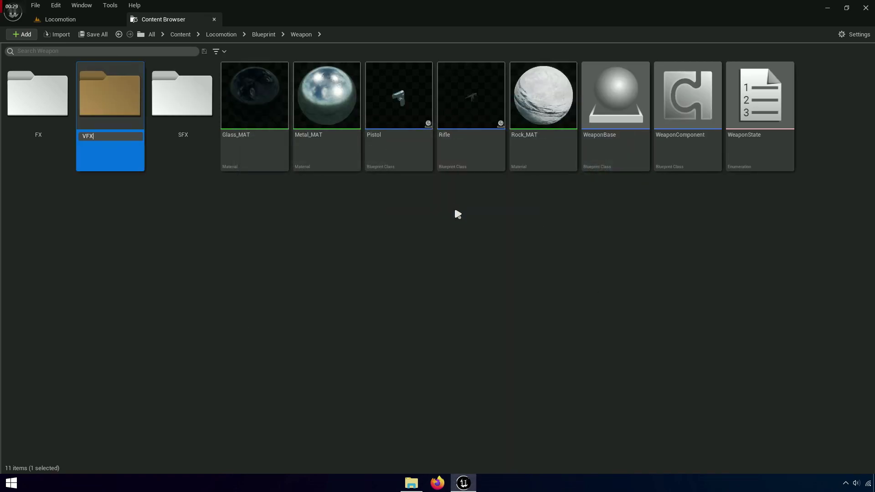
{"action": "key", "text": "Return"}
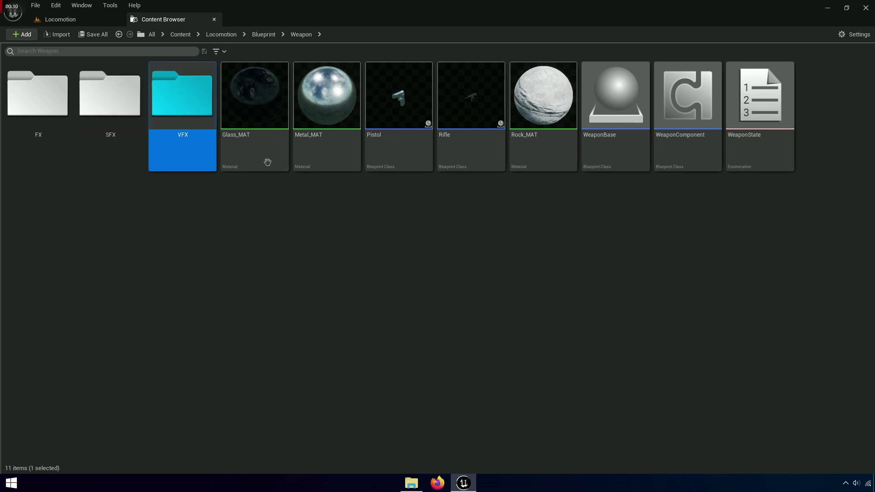
Move Glass_MAT, Metal_MAT and Rock_MAT into the VFX folder and open it.
{"action": "left_click", "coordinate": [267, 162]}
{"action": "left_click", "coordinate": [319, 155], "text": "ctrl"}
{"action": "left_click", "coordinate": [545, 167], "text": "ctrl"}
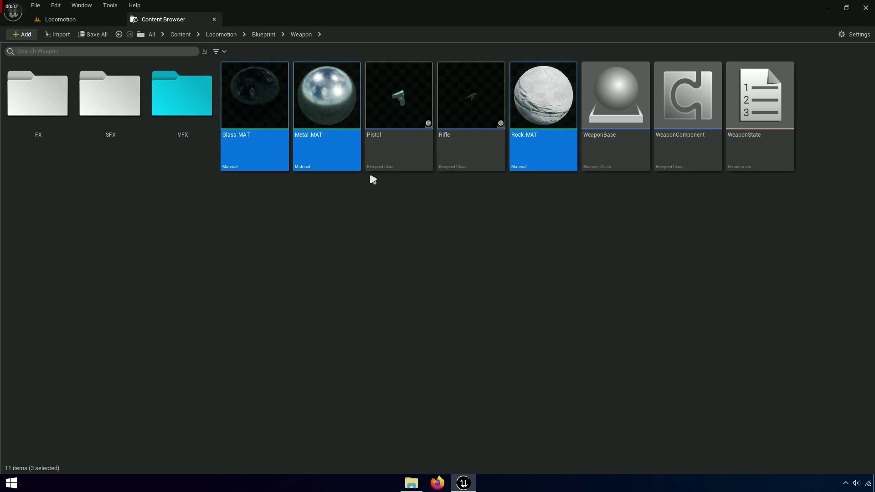
{"action": "left_click_drag", "start_coordinate": [351, 161], "coordinate": [183, 120]}
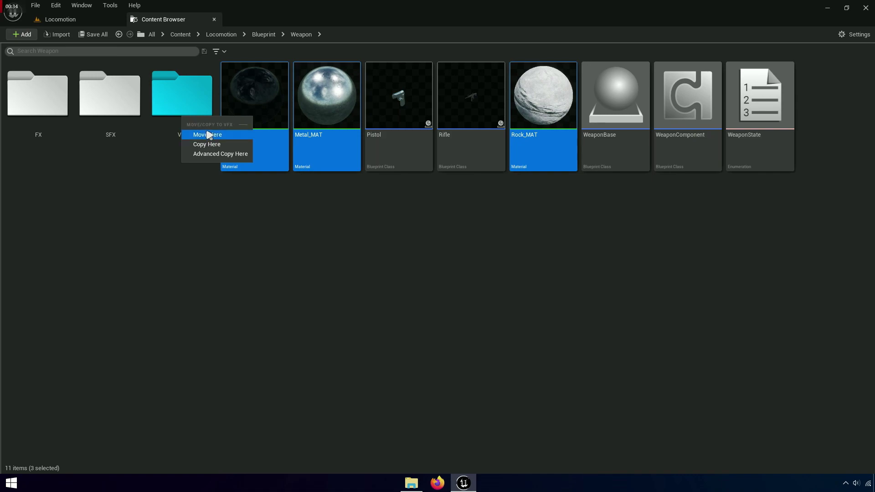
{"action": "left_click", "coordinate": [208, 135]}
{"action": "double_click", "coordinate": [196, 114]}
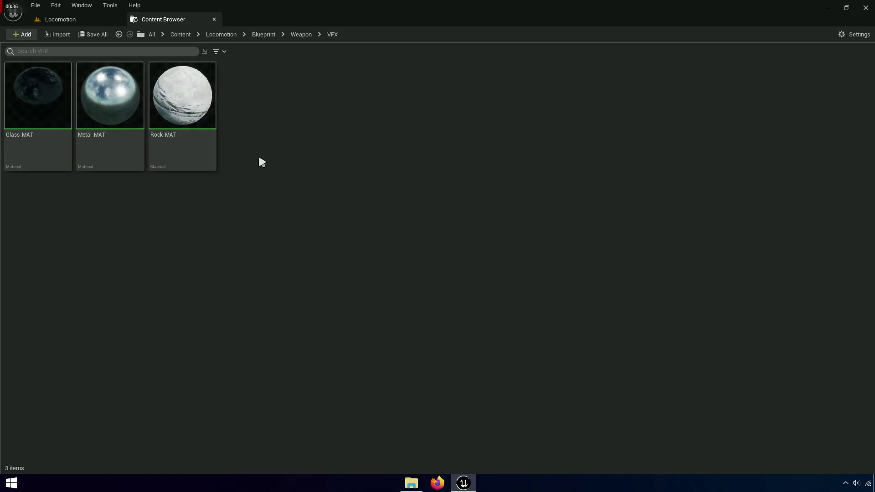
Create a PhysicalMaterial asset named Glass_Phys in the VFX folder.
{"action": "right_click", "coordinate": [278, 139]}
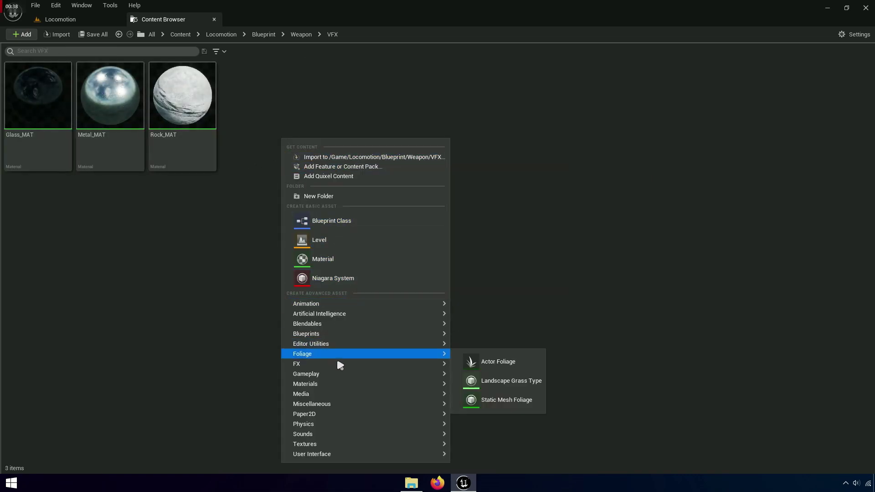
{"action": "mouse_move", "coordinate": [316, 424]}
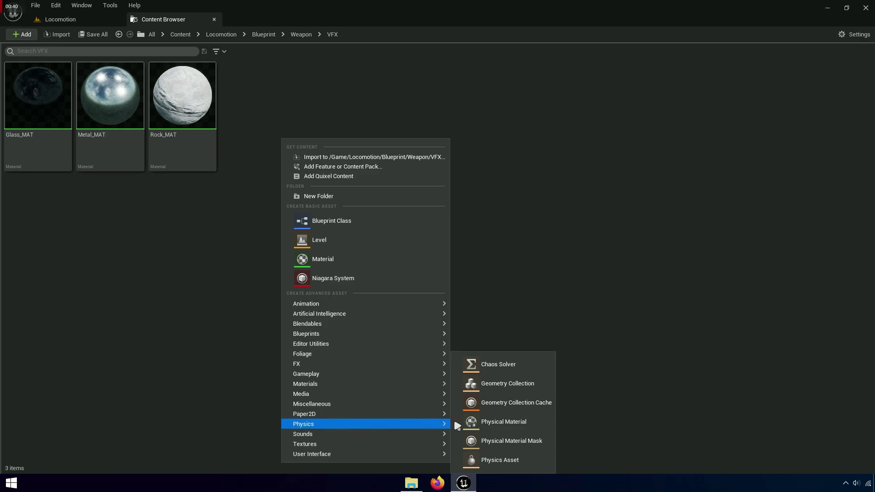
{"action": "left_click", "coordinate": [530, 423]}
{"action": "left_click", "coordinate": [328, 179]}
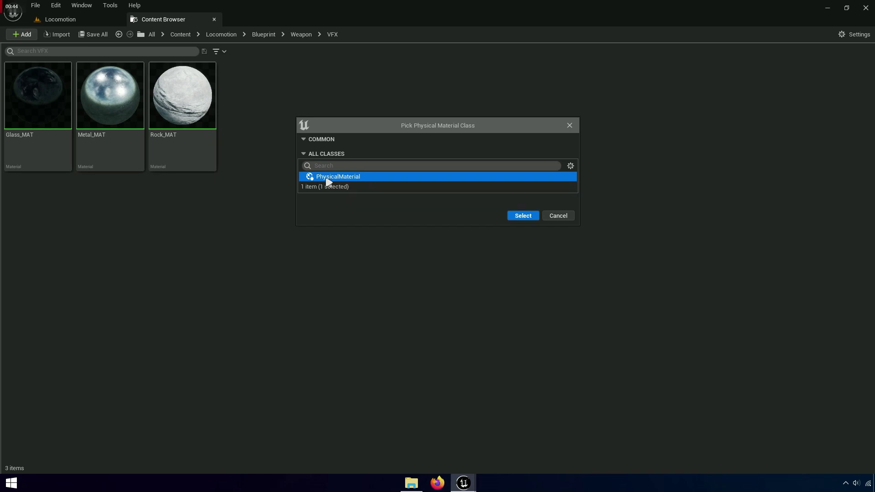
{"action": "left_click", "coordinate": [521, 219]}
{"action": "type", "text": "Glass_{"}
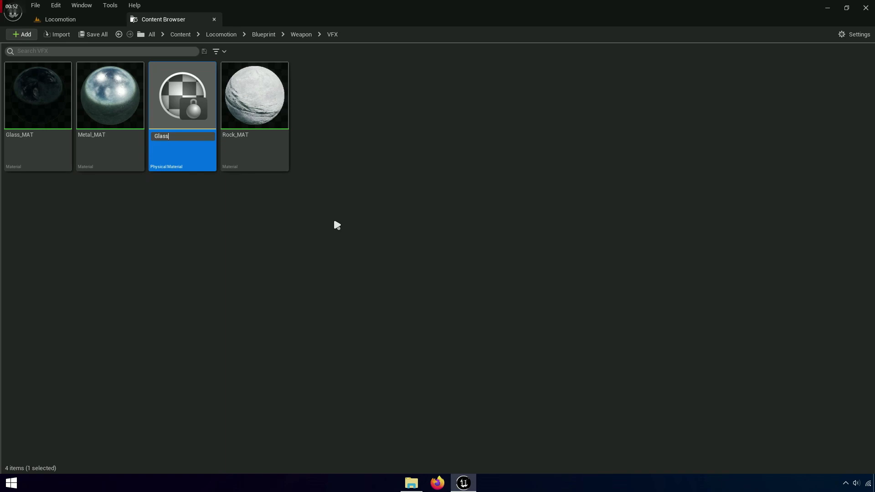
{"action": "key", "text": "BackSpace"}
{"action": "type", "text": "Phys"}
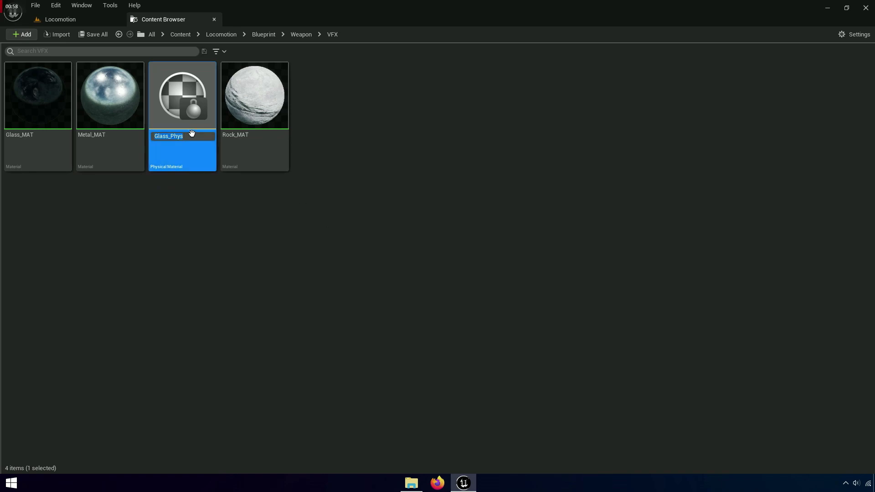
{"action": "right_click", "coordinate": [169, 139]}
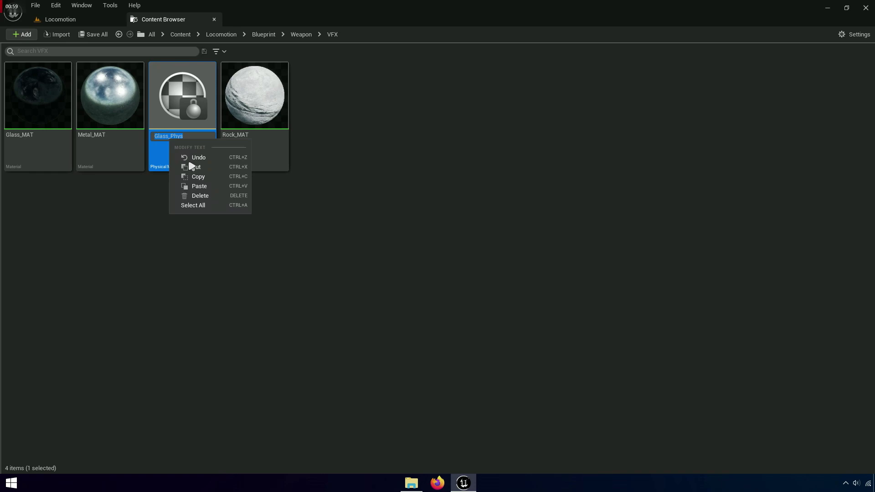
{"action": "left_click", "coordinate": [168, 139]}
{"action": "right_click", "coordinate": [177, 139]}
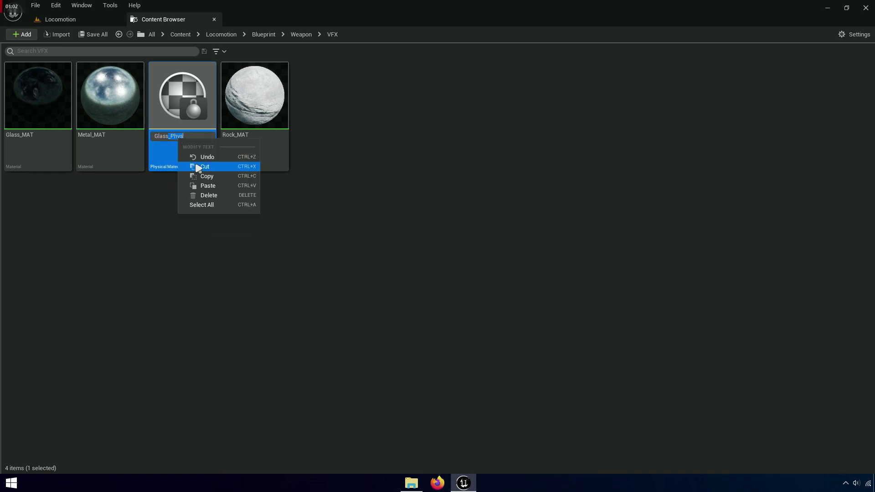
{"action": "left_click", "coordinate": [203, 180]}
Duplicate Glass_Phys and rename the copy Metal_Phys.
{"action": "right_click", "coordinate": [124, 129]}
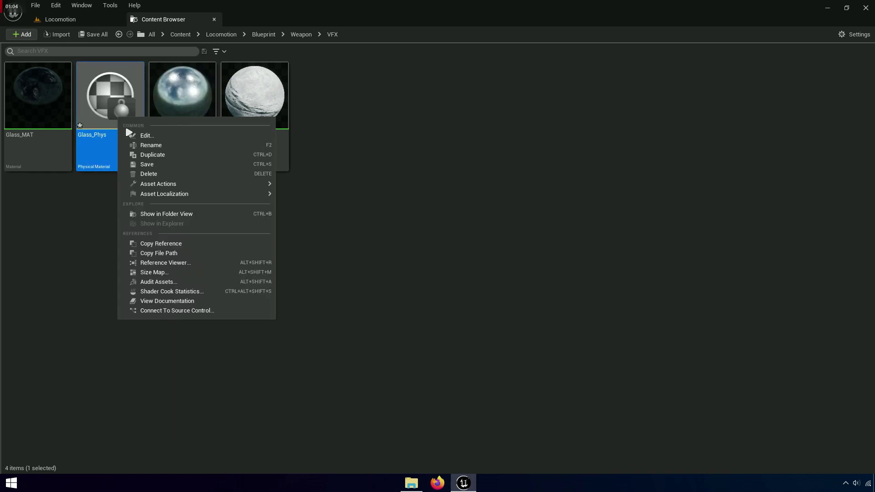
{"action": "left_click", "coordinate": [152, 153]}
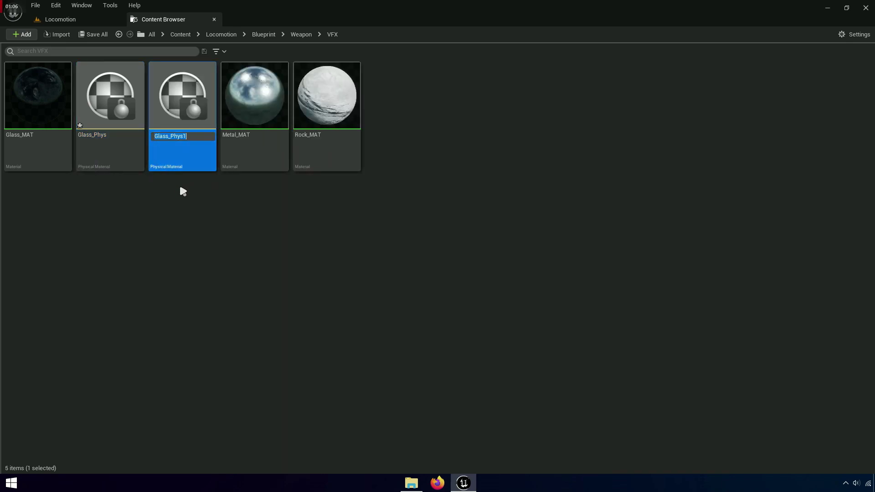
{"action": "key", "text": "End"}
{"action": "key", "text": "BackSpace"}
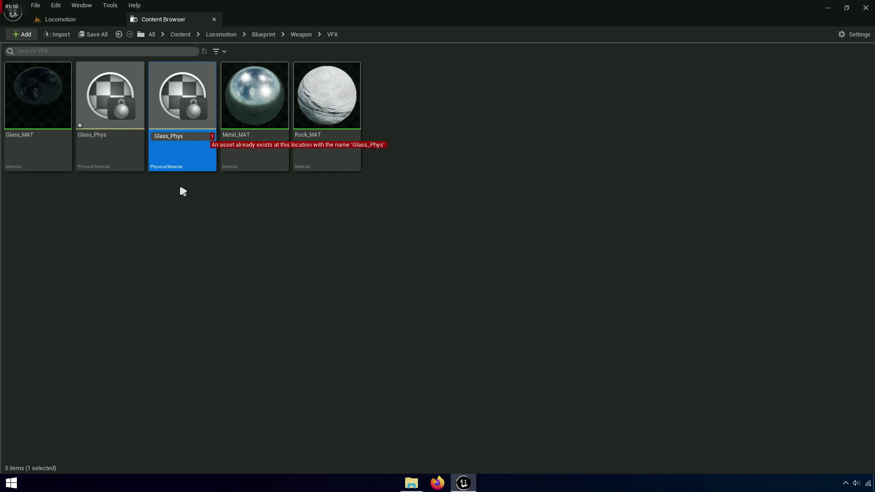
{"action": "key", "text": "Home"}
{"action": "key", "text": "shift+Right"}
{"action": "key", "text": "shift+Right"}
{"action": "key", "text": "shift+Right"}
{"action": "key", "text": "shift+Right"}
{"action": "key", "text": "shift+Right"}
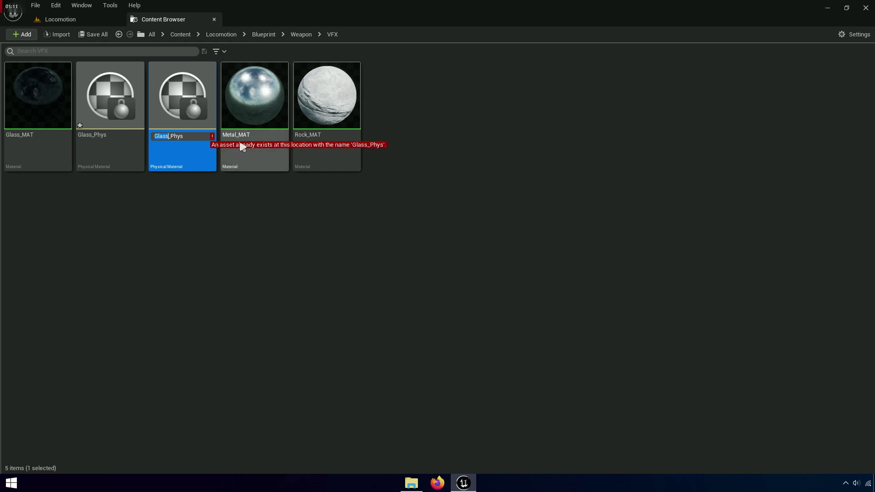
{"action": "type", "text": "Meta"}
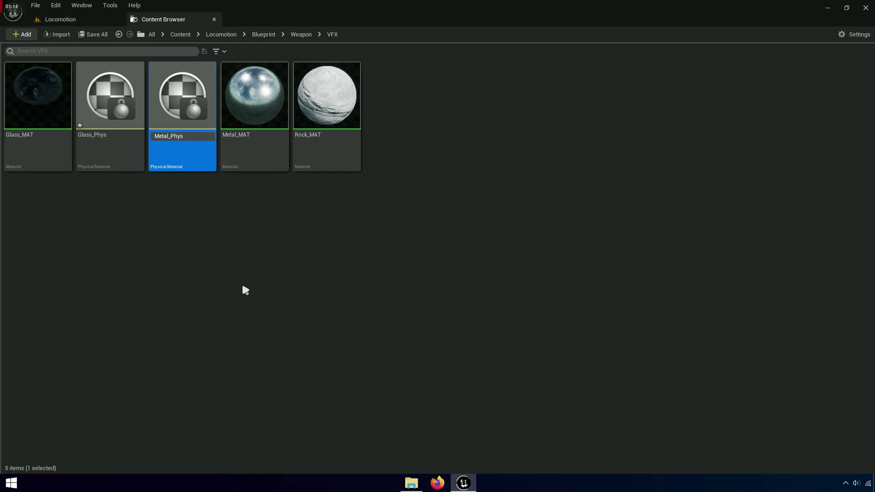
{"action": "key", "text": "Return"}
Duplicate Metal_Phys as Rock_Phys, then select Glass_Phys.
{"action": "right_click", "coordinate": [257, 113]}
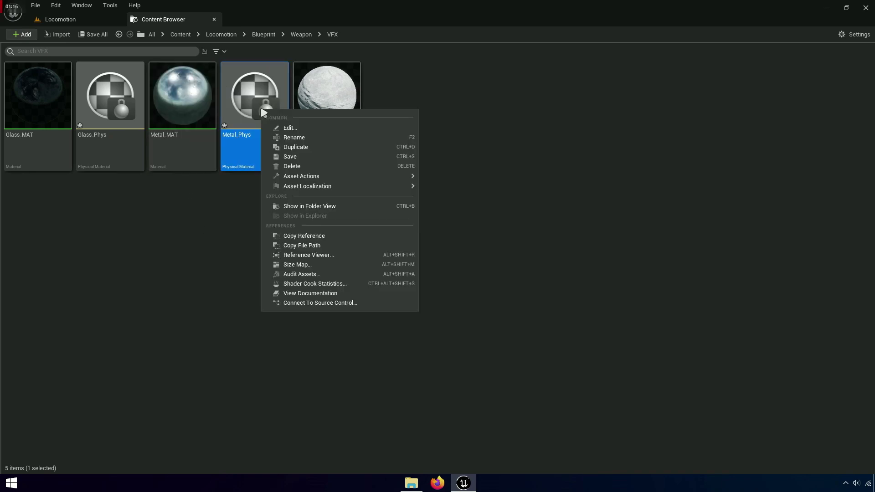
{"action": "left_click", "coordinate": [297, 149]}
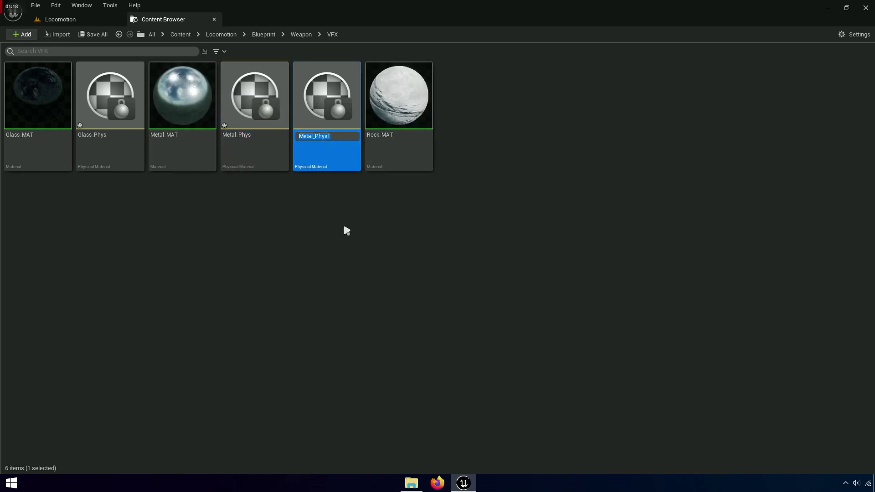
{"action": "key", "text": "End"}
{"action": "key", "text": "BackSpace"}
{"action": "key", "text": "Home"}
{"action": "key", "text": "shift+Right"}
{"action": "key", "text": "shift+Right"}
{"action": "key", "text": "shift+Right"}
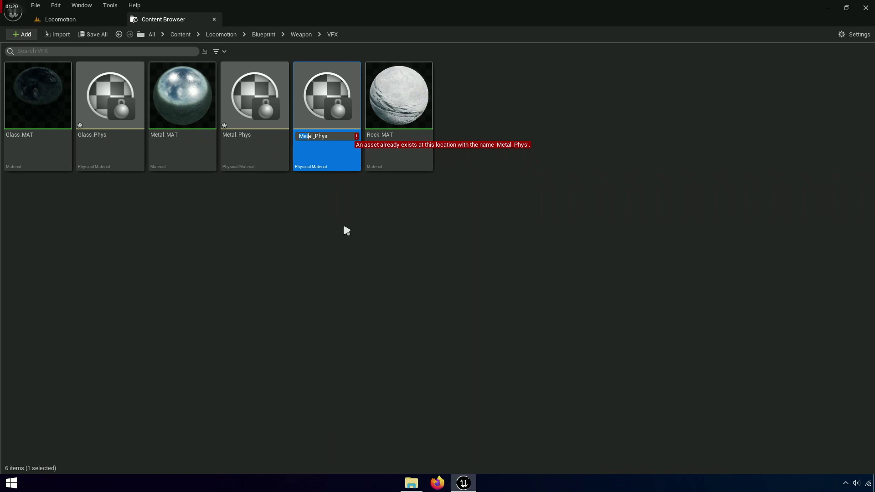
{"action": "key", "text": "shift+Right"}
{"action": "key", "text": "shift+Right"}
{"action": "type", "text": "Rock"}
{"action": "key", "text": "Return"}
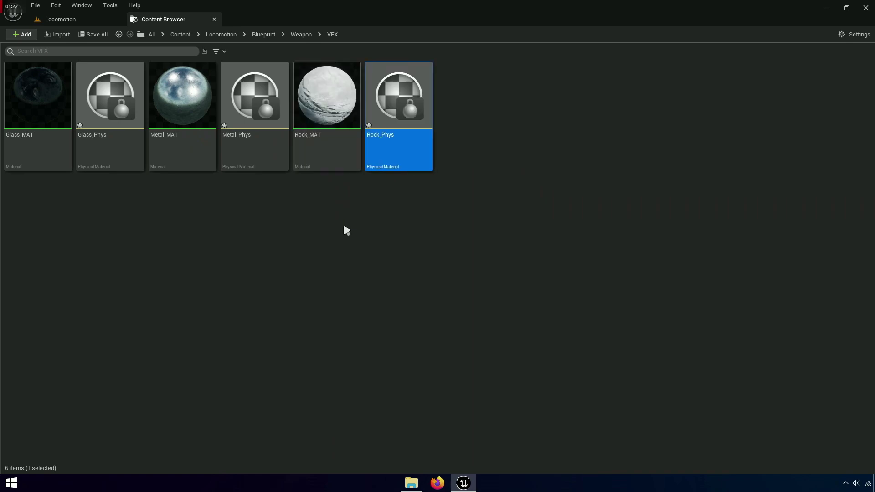
{"action": "left_click", "coordinate": [345, 233]}
{"action": "left_click", "coordinate": [84, 144]}
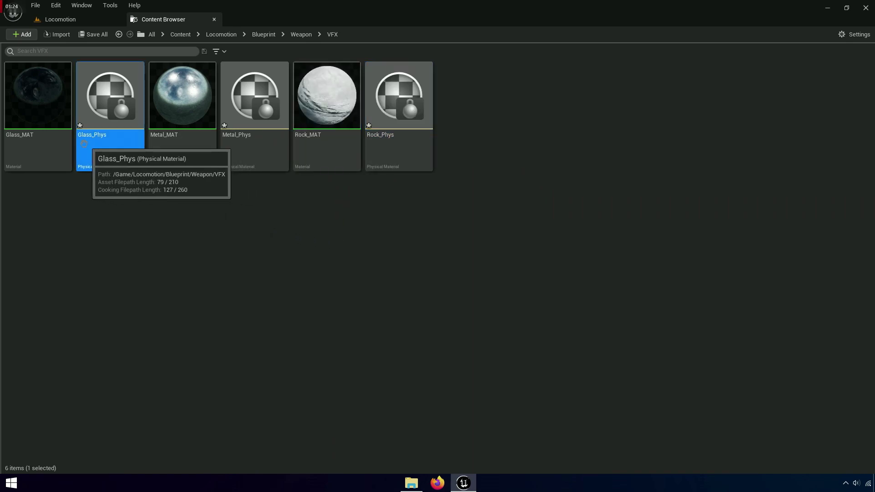
Review Glass_Phys, then give Metal_Phys the Metal surface type.
{"action": "double_click", "coordinate": [105, 141]}
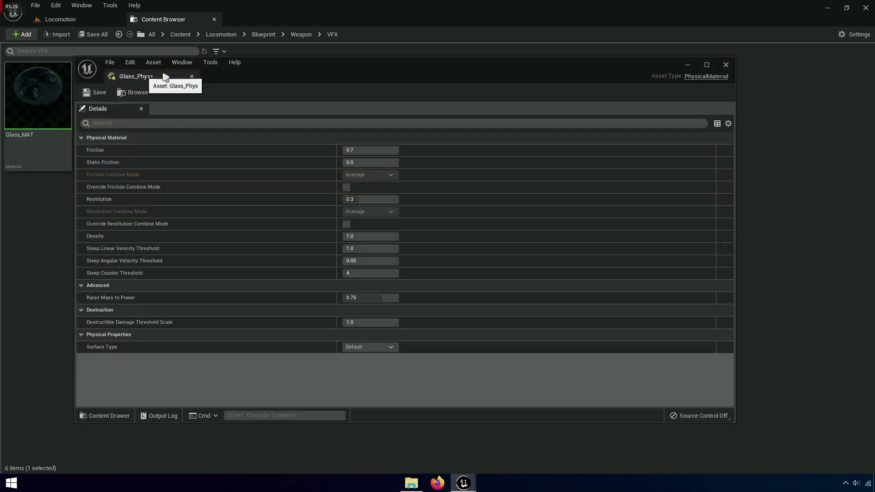
{"action": "left_click_drag", "start_coordinate": [165, 78], "coordinate": [254, 23]}
{"action": "left_click", "coordinate": [170, 19]}
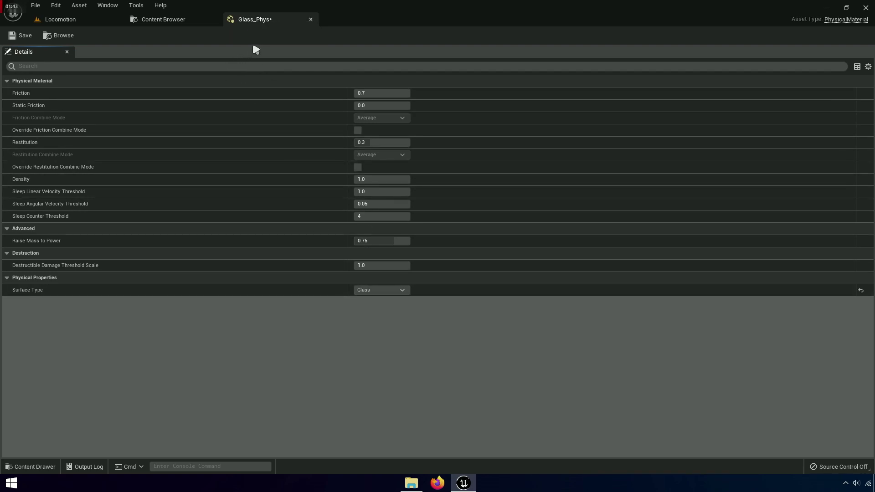
{"action": "left_click", "coordinate": [311, 20]}
{"action": "left_click", "coordinate": [260, 146]}
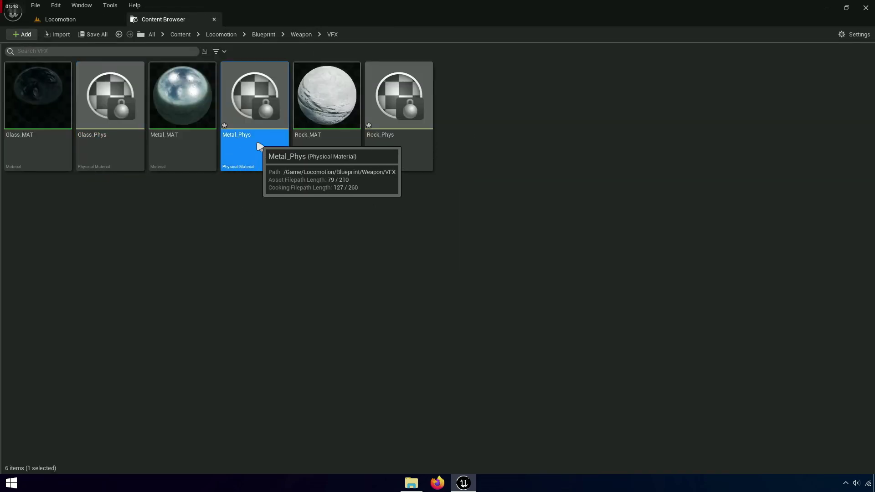
{"action": "double_click", "coordinate": [260, 146]}
{"action": "left_click_drag", "start_coordinate": [147, 93], "coordinate": [256, 28]}
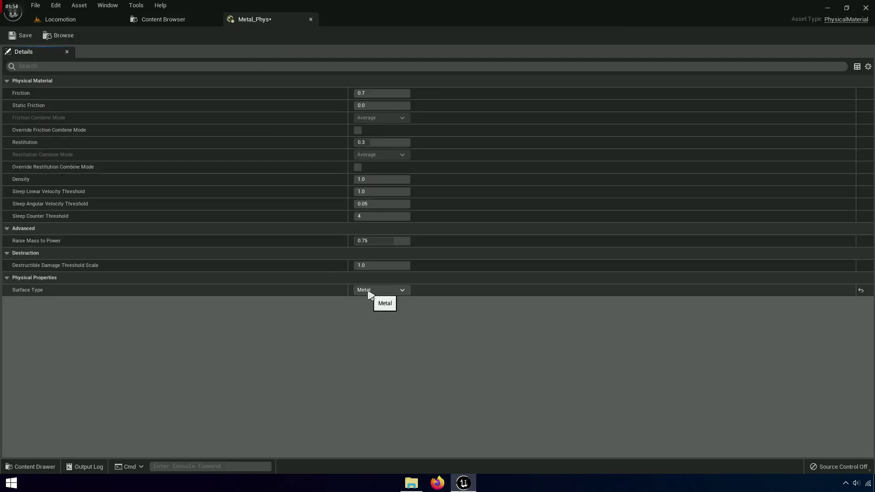
{"action": "left_click", "coordinate": [310, 19]}
Set Rock_Phys's surface type to Rock.
{"action": "double_click", "coordinate": [404, 157]}
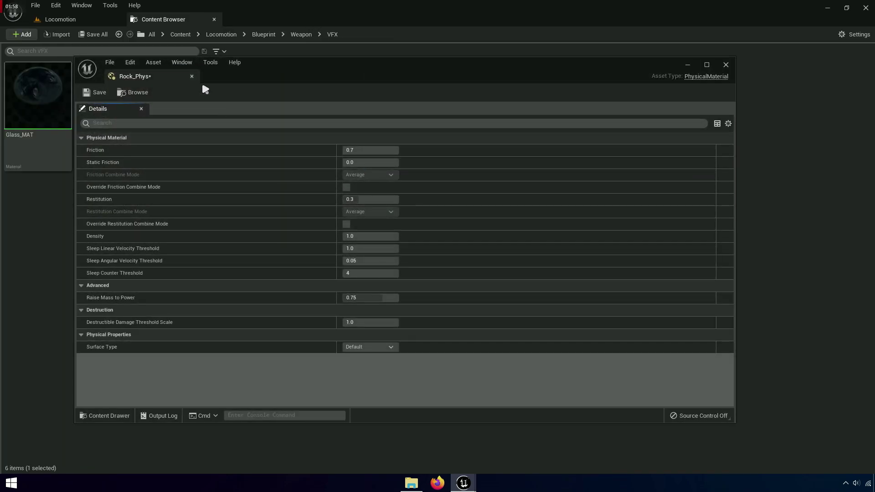
{"action": "left_click_drag", "start_coordinate": [203, 87], "coordinate": [267, 13]}
{"action": "left_click", "coordinate": [376, 290]}
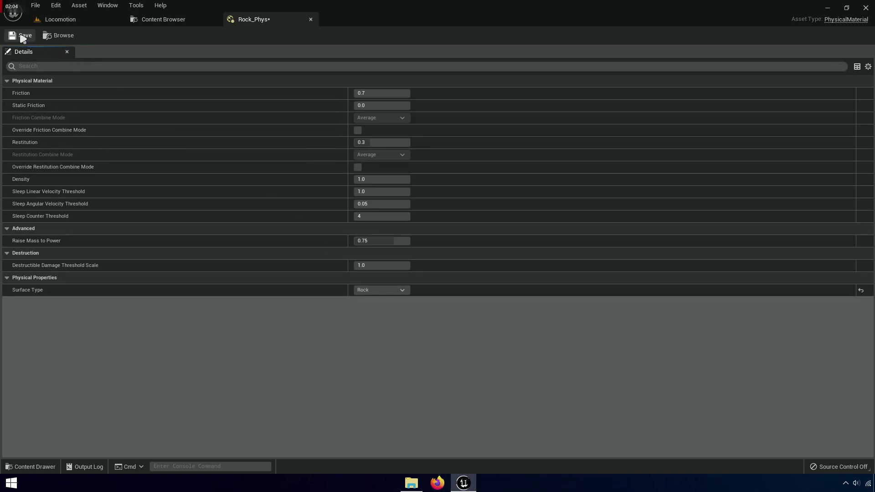
{"action": "left_click", "coordinate": [309, 19]}
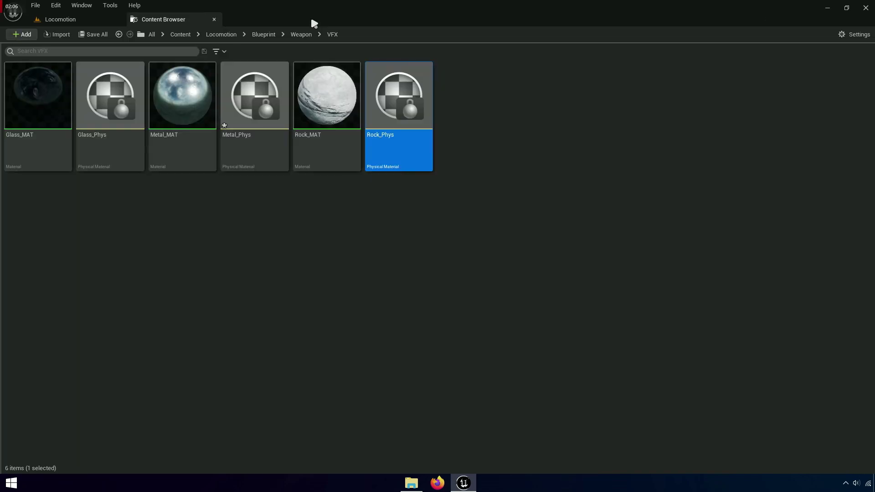
Save all modified physical material assets.
{"action": "left_click", "coordinate": [99, 37]}
{"action": "left_click", "coordinate": [502, 343]}
{"action": "left_click", "coordinate": [463, 265]}
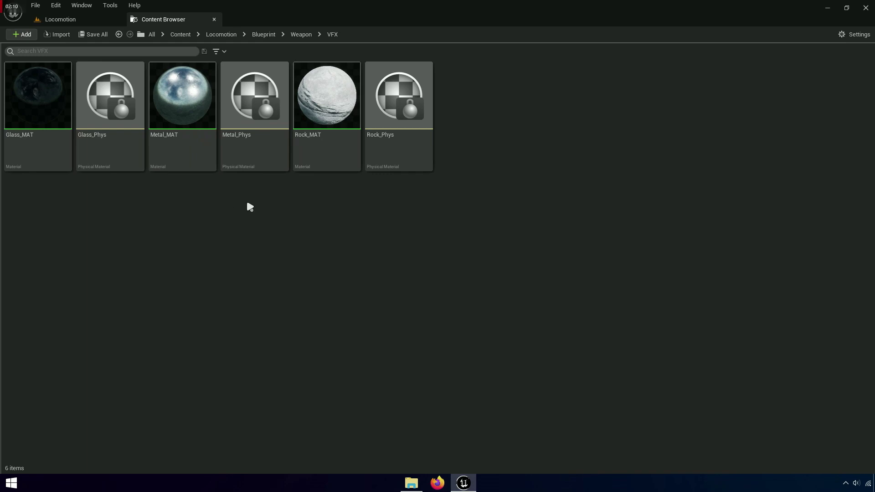
Switch to the Locomotion level and turn the view toward the three wall panels.
{"action": "left_click", "coordinate": [90, 20]}
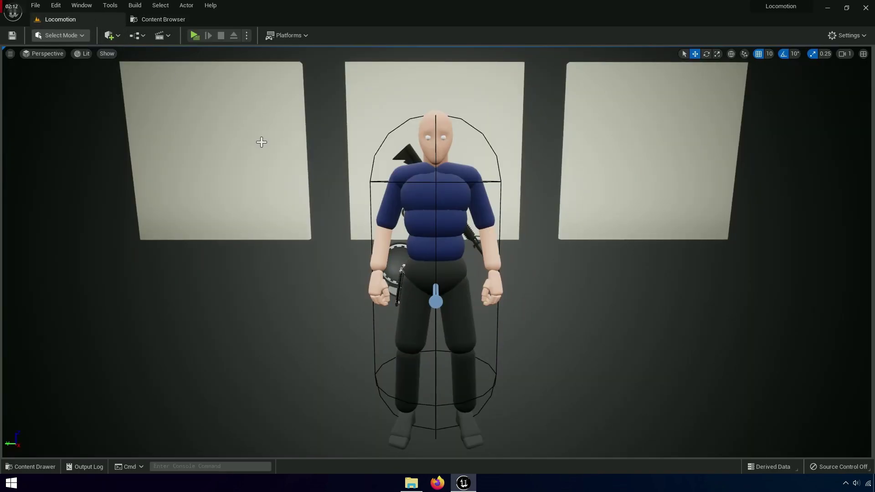
{"action": "scroll", "coordinate": [457, 111], "scroll_direction": "down", "scroll_amount": 3}
{"action": "scroll", "coordinate": [457, 111], "scroll_direction": "up", "scroll_amount": 8}
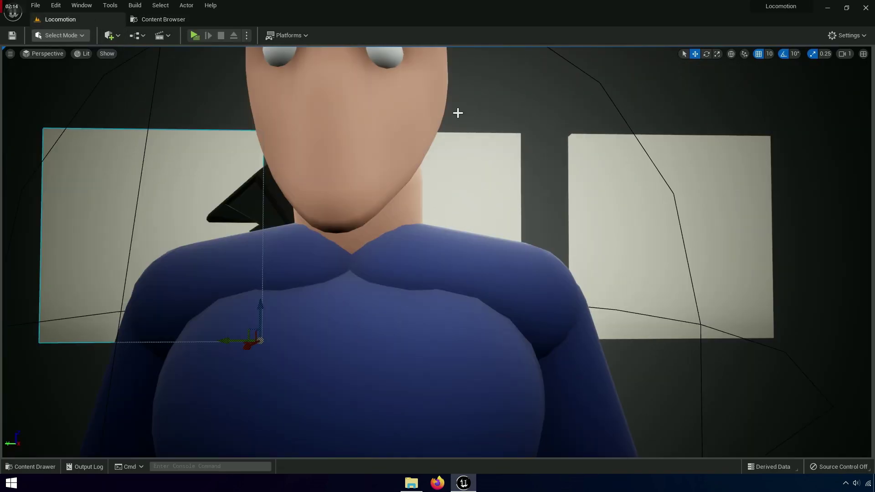
{"action": "right_click_drag", "start_coordinate": [457, 111], "coordinate": [454, 120]}
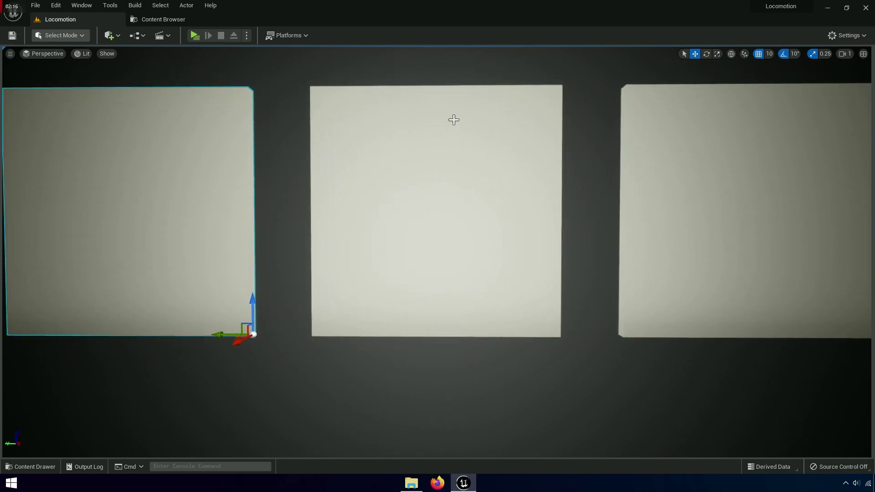
{"action": "left_click", "coordinate": [111, 36]}
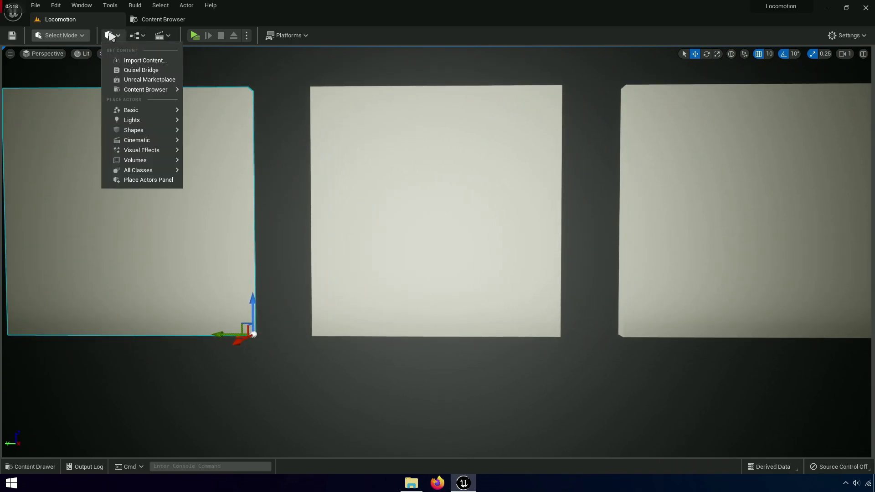
{"action": "mouse_move", "coordinate": [131, 112]}
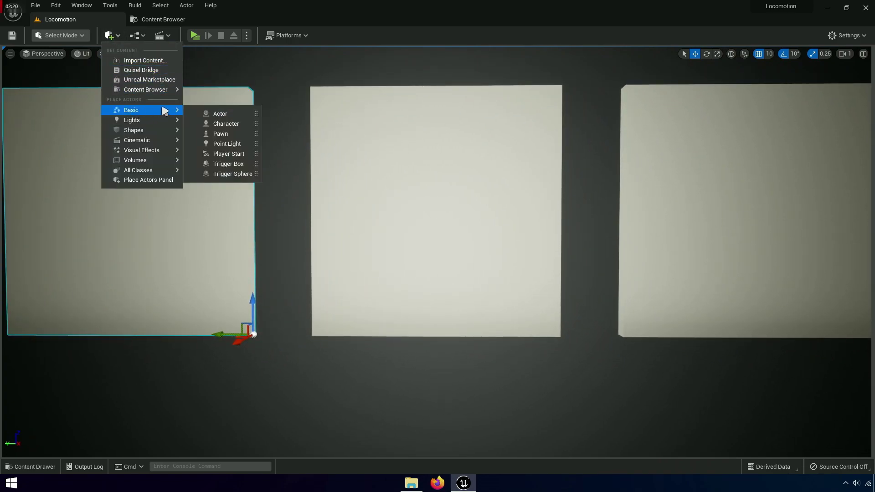
{"action": "mouse_move", "coordinate": [161, 133]}
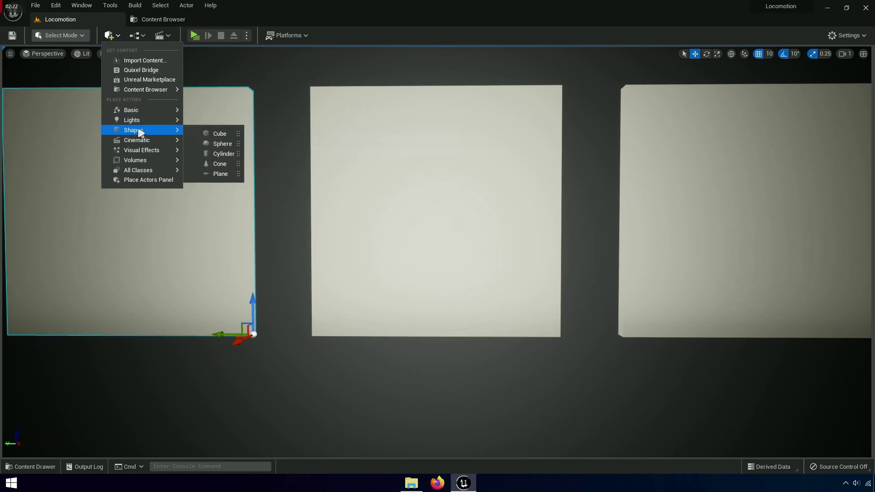
{"action": "left_click", "coordinate": [339, 99]}
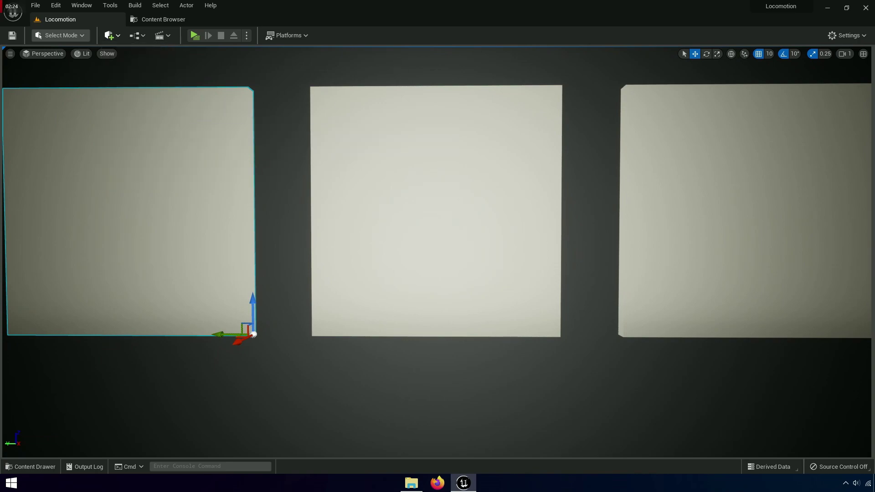
{"action": "right_click_drag", "start_coordinate": [339, 99], "coordinate": [281, 119]}
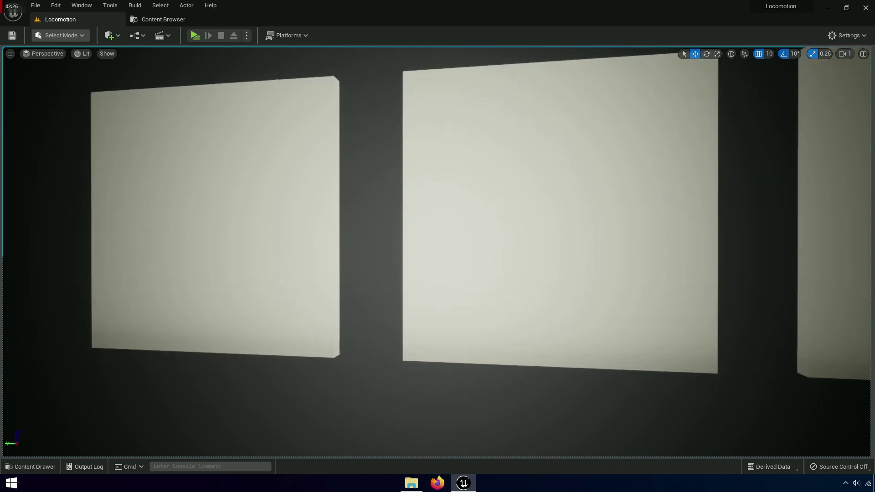
Apply Glass_MAT to the left wall panel.
{"action": "left_click", "coordinate": [222, 147]}
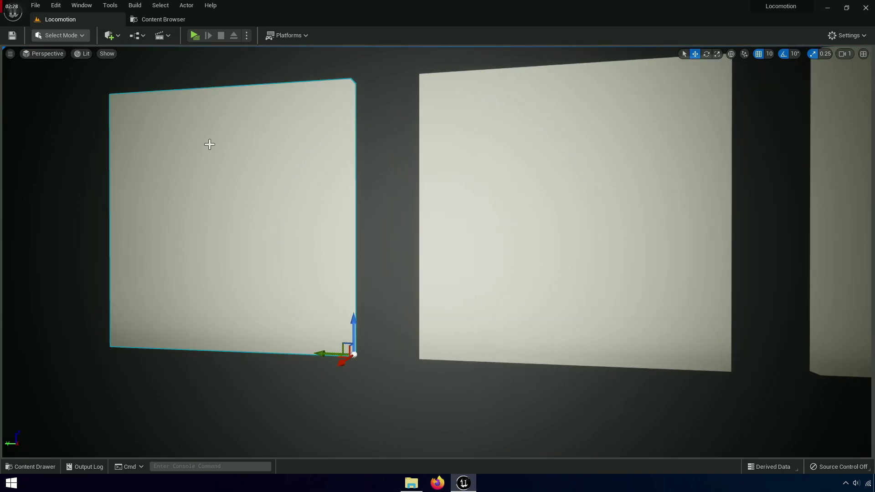
{"action": "left_click", "coordinate": [164, 21]}
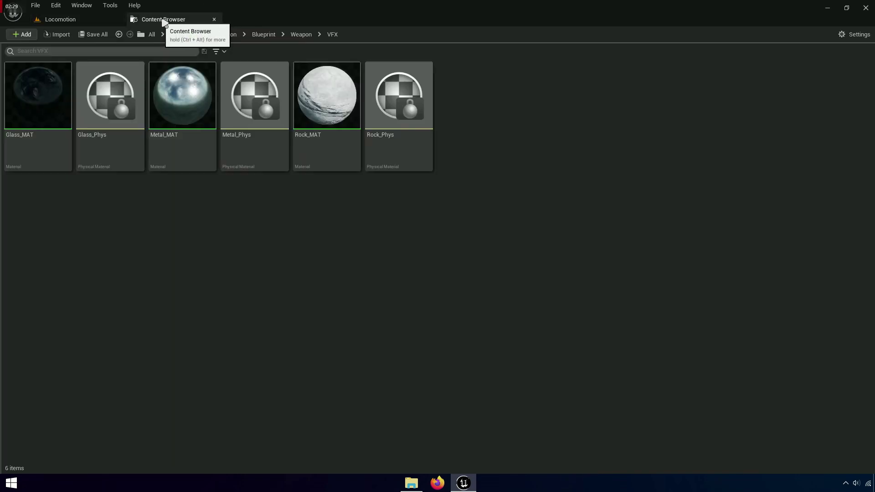
{"action": "left_click", "coordinate": [43, 150]}
{"action": "mouse_move", "coordinate": [46, 120]}
{"action": "left_mouse_down"}
{"action": "mouse_move", "coordinate": [74, 22]}
{"action": "mouse_move", "coordinate": [306, 223]}
{"action": "mouse_move", "coordinate": [849, 217]}
{"action": "left_mouse_up"}
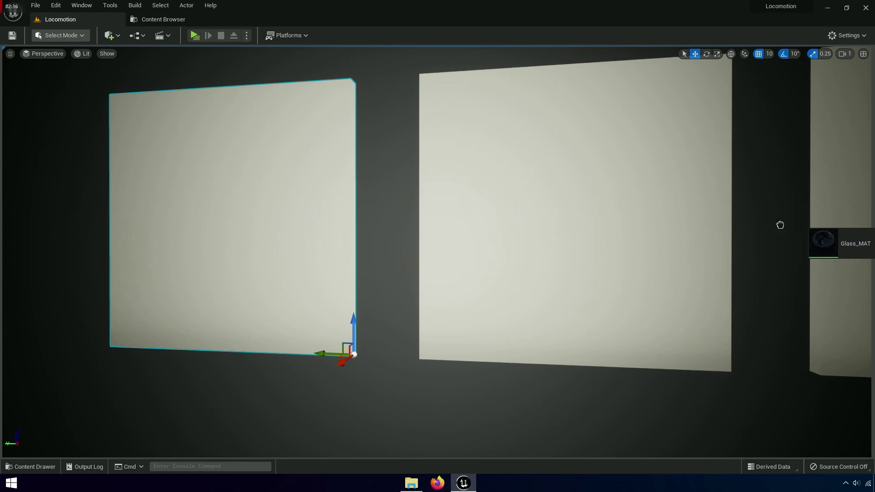
{"action": "left_click_drag", "start_coordinate": [780, 225], "coordinate": [279, 214]}
{"action": "right_click_drag", "start_coordinate": [279, 215], "coordinate": [279, 191]}
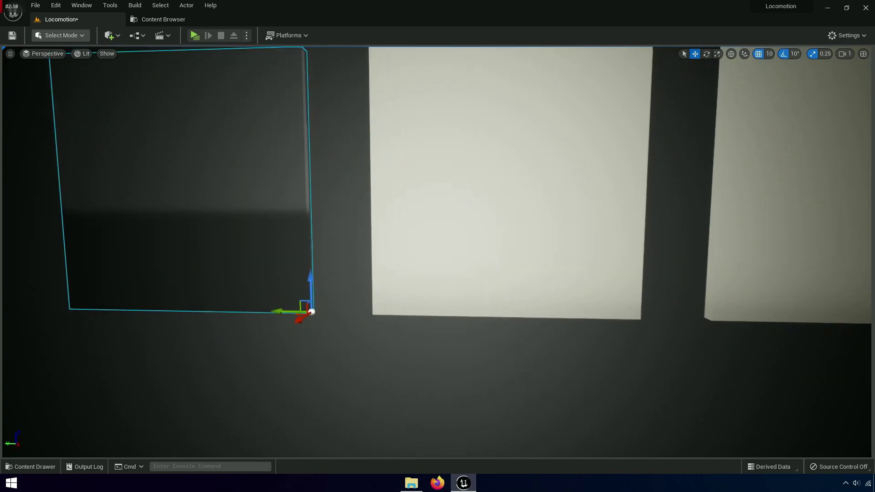
Apply Metal_MAT to the middle wall and Rock_MAT to the right wall.
{"action": "left_click", "coordinate": [163, 20]}
{"action": "mouse_move", "coordinate": [182, 130]}
{"action": "left_mouse_down"}
{"action": "mouse_move", "coordinate": [73, 20]}
{"action": "mouse_move", "coordinate": [449, 140]}
{"action": "left_mouse_up"}
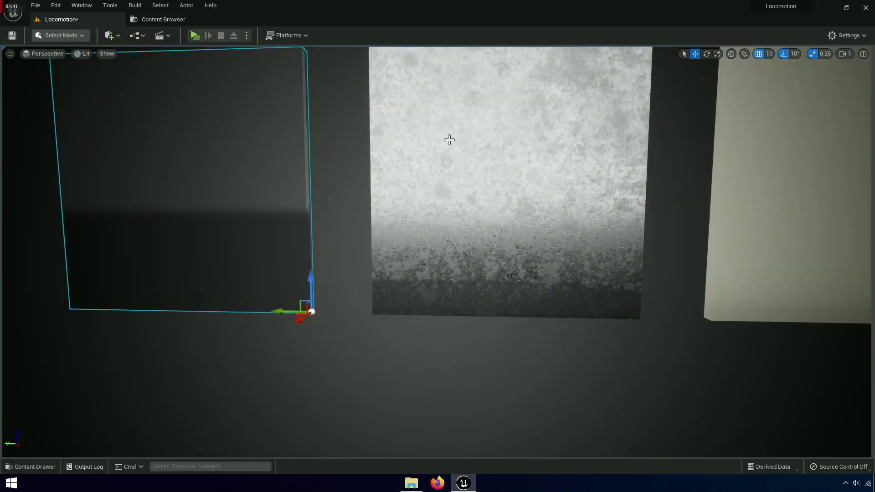
{"action": "left_click", "coordinate": [178, 21]}
{"action": "left_click", "coordinate": [349, 107]}
{"action": "mouse_move", "coordinate": [349, 106]}
{"action": "left_mouse_down"}
{"action": "mouse_move", "coordinate": [83, 20]}
{"action": "mouse_move", "coordinate": [768, 179]}
{"action": "left_mouse_up"}
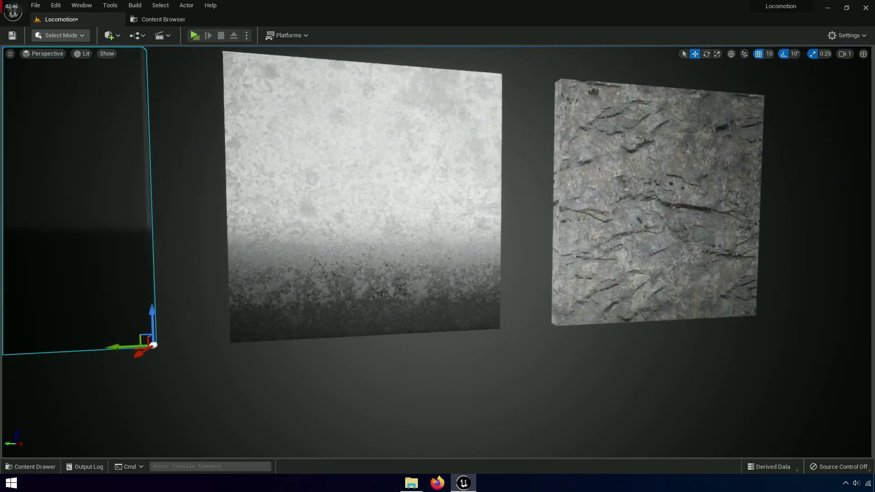
{"action": "left_click_drag", "start_coordinate": [713, 186], "coordinate": [693, 150]}
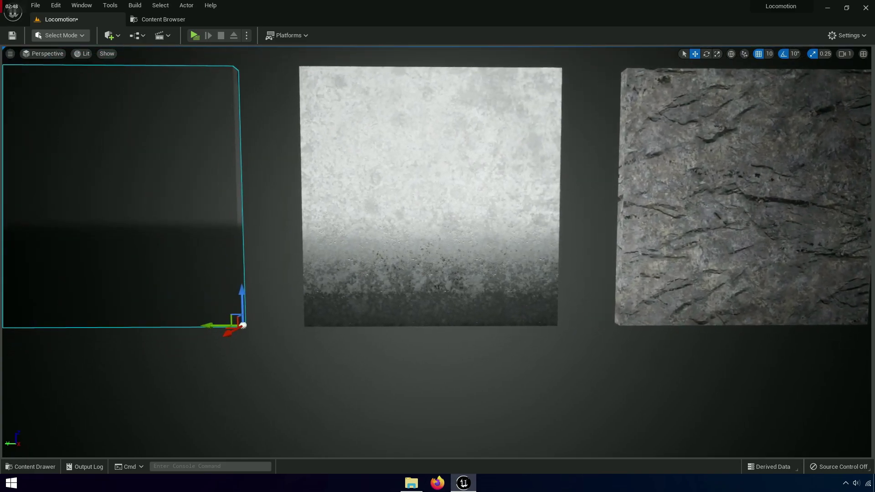
{"action": "left_click", "coordinate": [158, 21]}
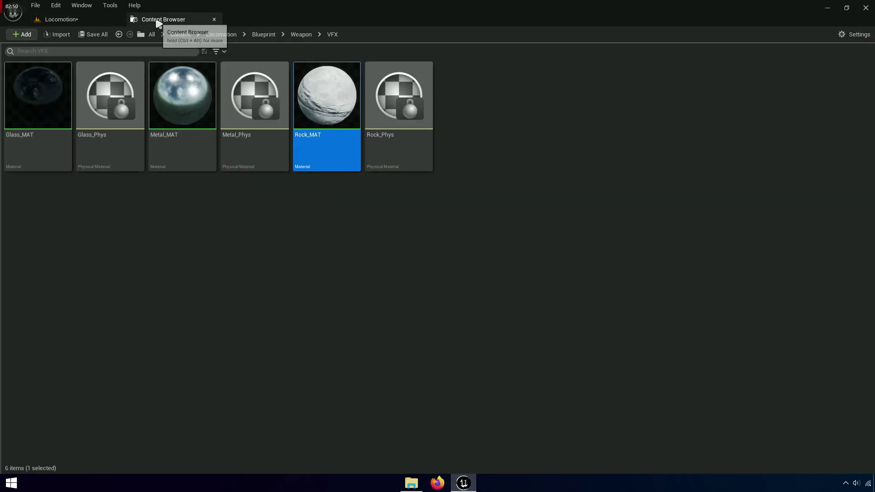
Set Glass_MAT's Phys Material to Glass_Phys, apply it and close the editor.
{"action": "left_click", "coordinate": [117, 179]}
{"action": "left_click", "coordinate": [55, 128]}
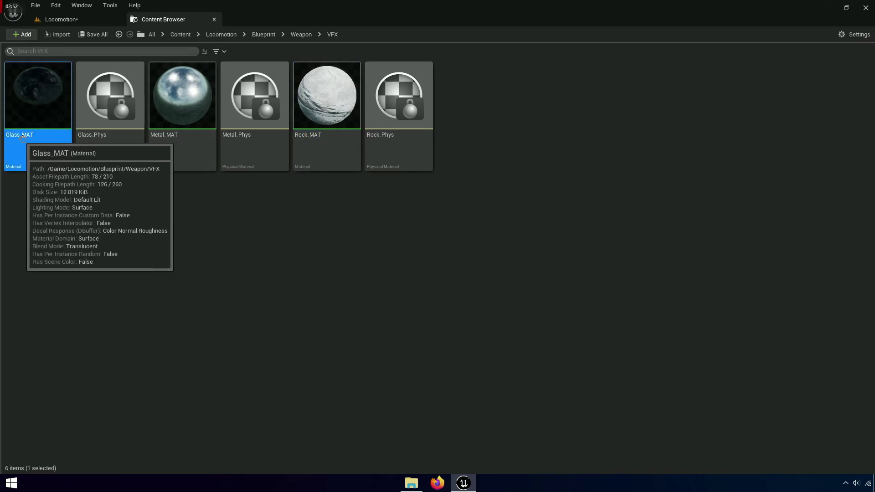
{"action": "double_click", "coordinate": [54, 127]}
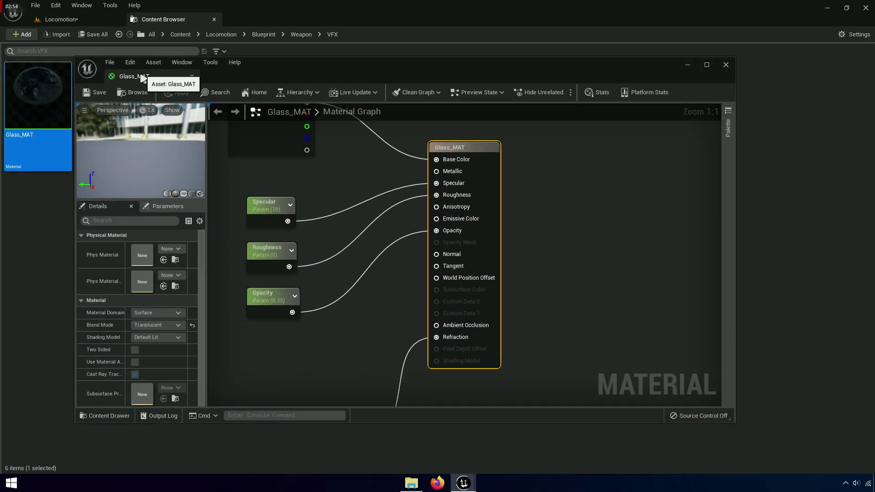
{"action": "left_click_drag", "start_coordinate": [145, 74], "coordinate": [269, 29]}
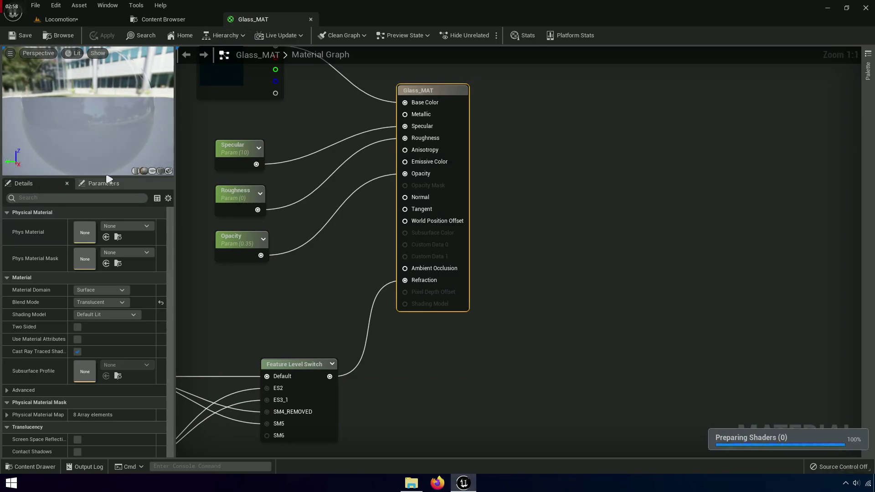
{"action": "left_click_drag", "start_coordinate": [106, 177], "coordinate": [106, 117]}
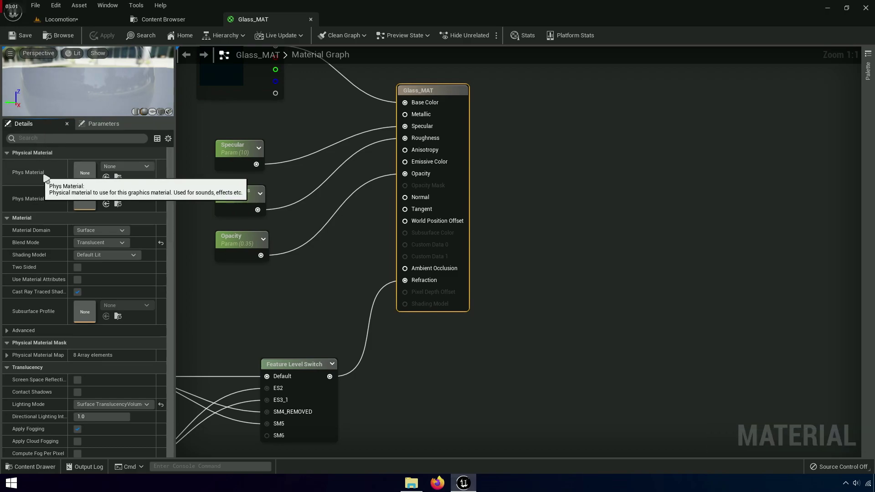
{"action": "left_click", "coordinate": [125, 168]}
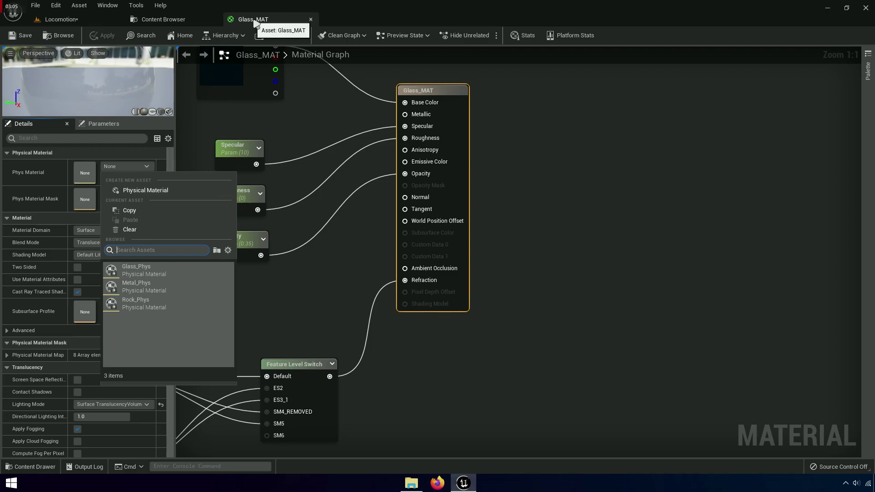
{"action": "left_click", "coordinate": [130, 269]}
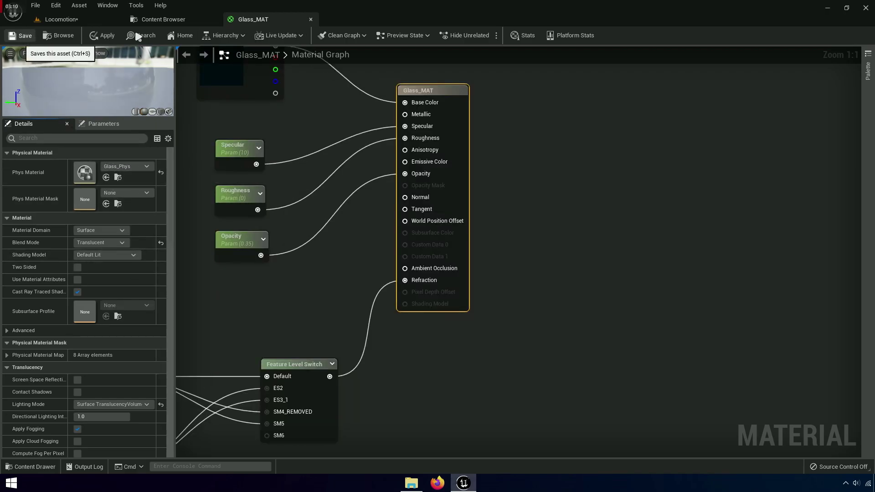
{"action": "left_click", "coordinate": [103, 36]}
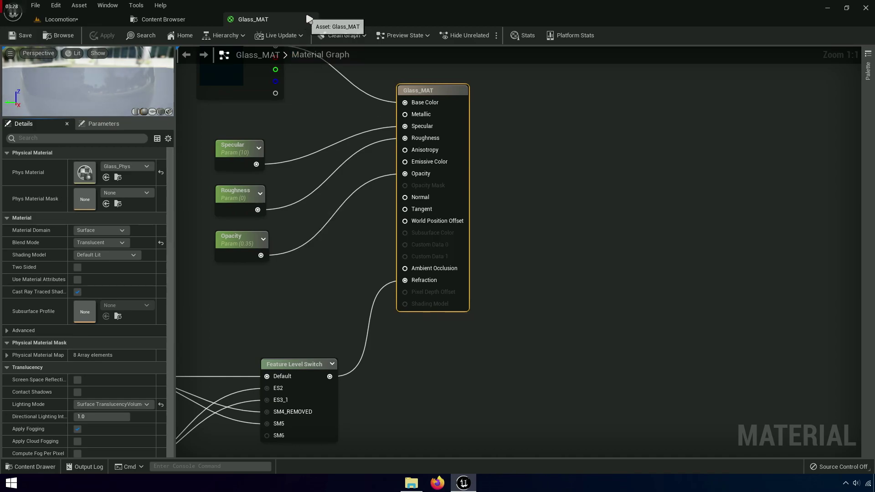
{"action": "left_click", "coordinate": [311, 19]}
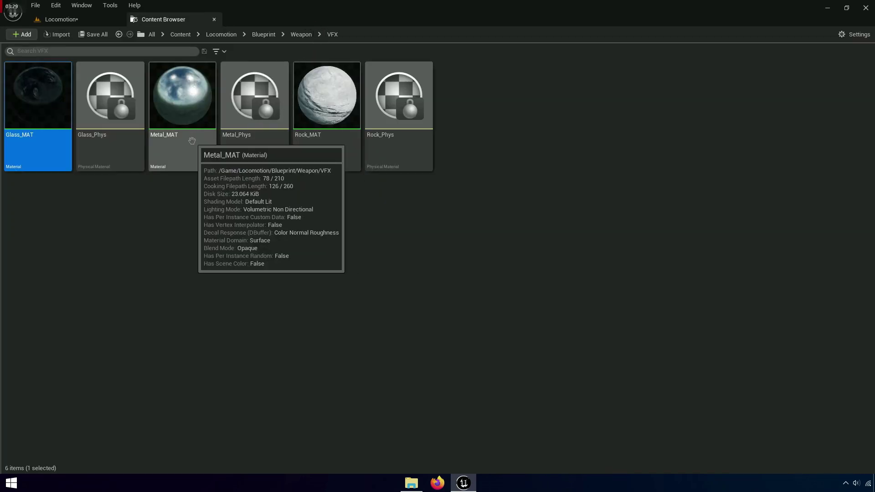
Set Metal_MAT's Phys Material to Metal_Phys and confirm the change on closing.
{"action": "left_click", "coordinate": [165, 142]}
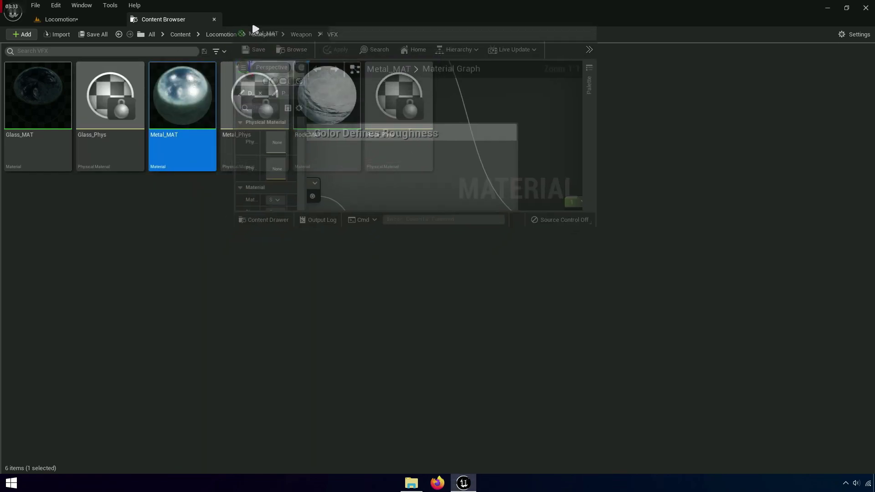
{"action": "left_click_drag", "start_coordinate": [131, 77], "coordinate": [251, 21]}
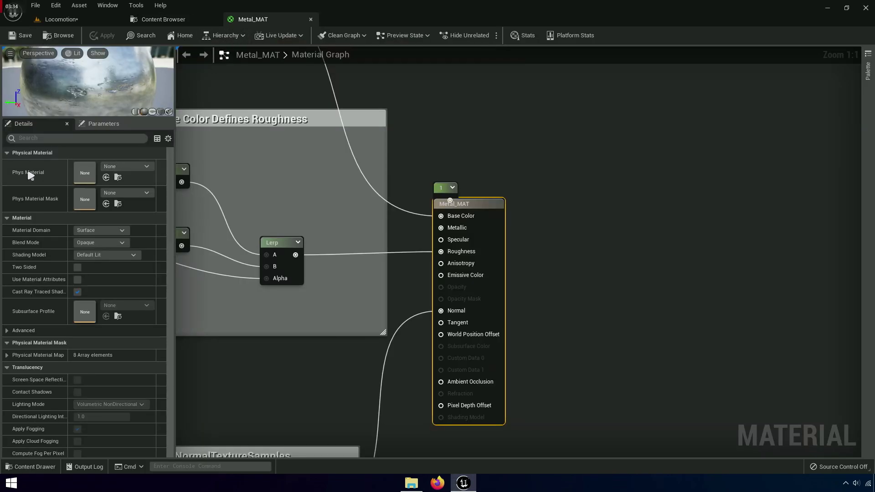
{"action": "left_click", "coordinate": [125, 167]}
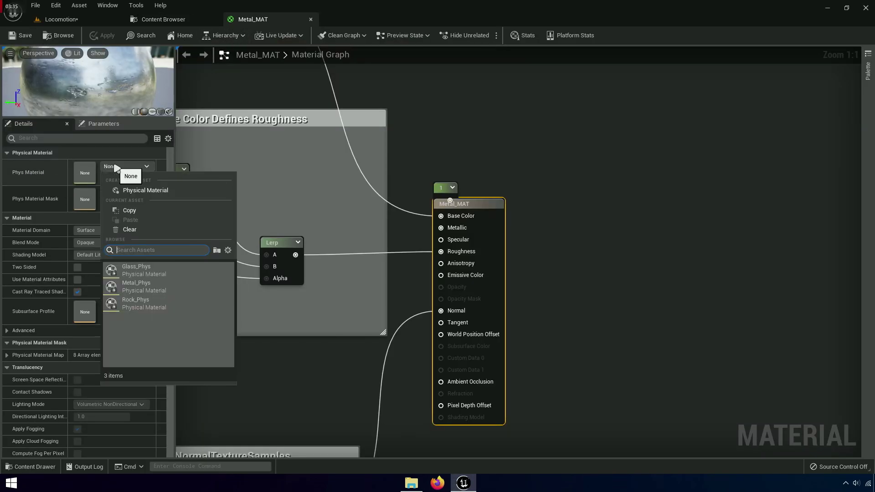
{"action": "left_click", "coordinate": [131, 286]}
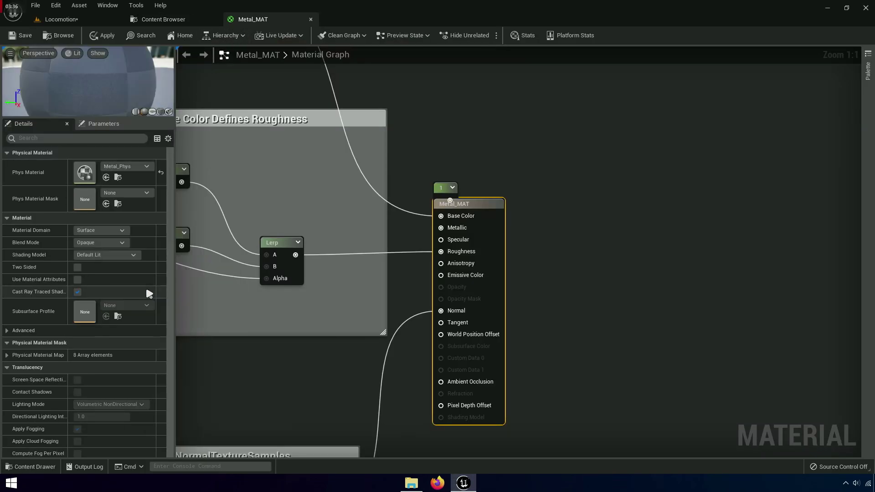
{"action": "left_click", "coordinate": [311, 20]}
{"action": "left_click", "coordinate": [461, 264]}
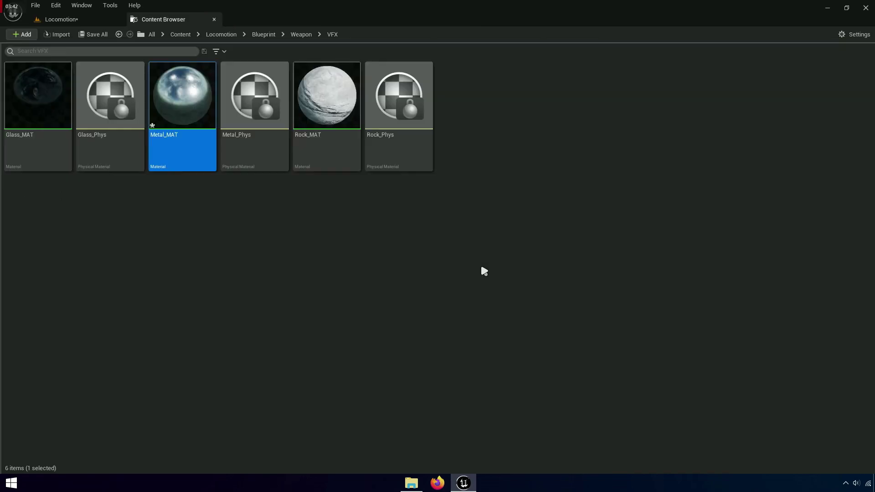
Assign Rock_Phys as Rock_MAT's Phys Material and close its editor.
{"action": "double_click", "coordinate": [327, 127]}
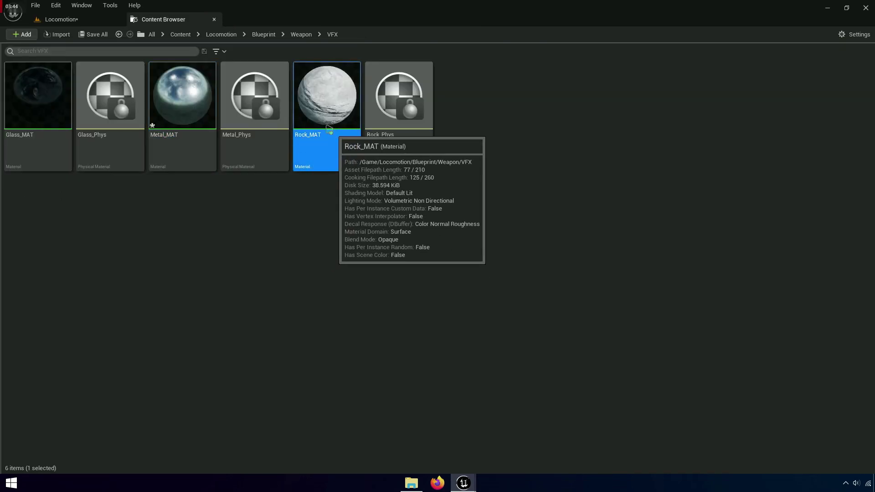
{"action": "left_click_drag", "start_coordinate": [137, 76], "coordinate": [314, 27]}
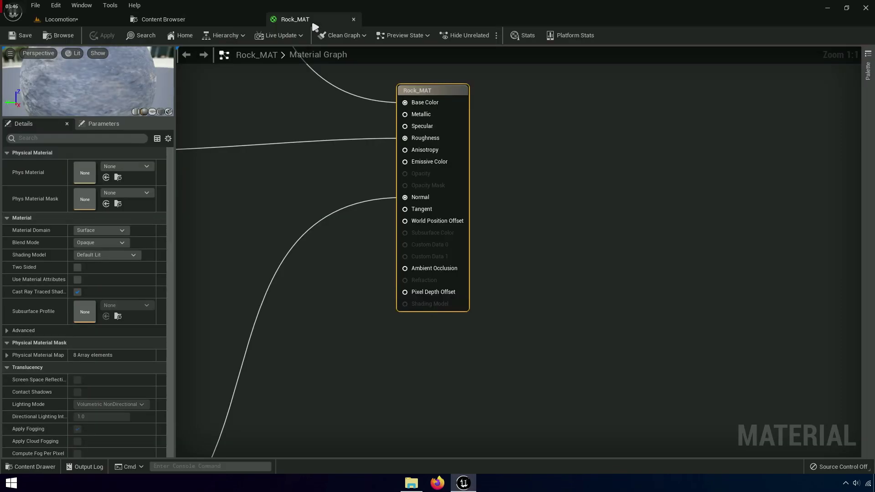
{"action": "left_click", "coordinate": [131, 167]}
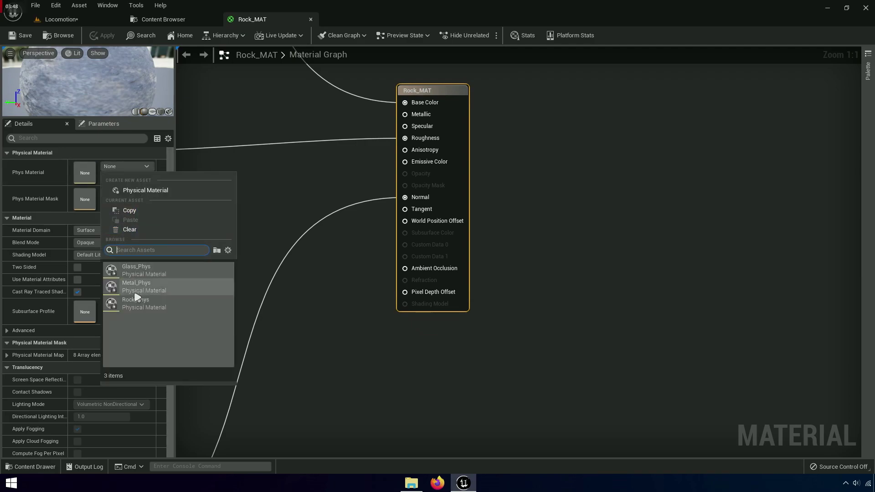
{"action": "left_click", "coordinate": [136, 301]}
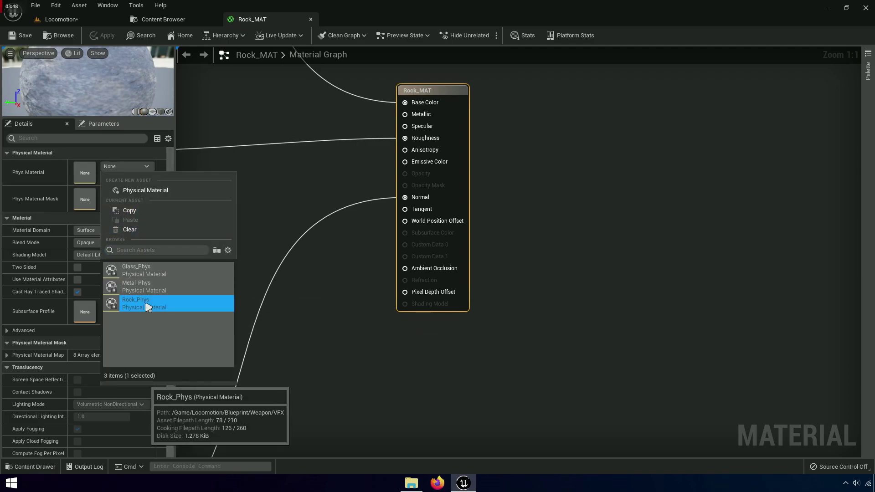
{"action": "left_click", "coordinate": [311, 20]}
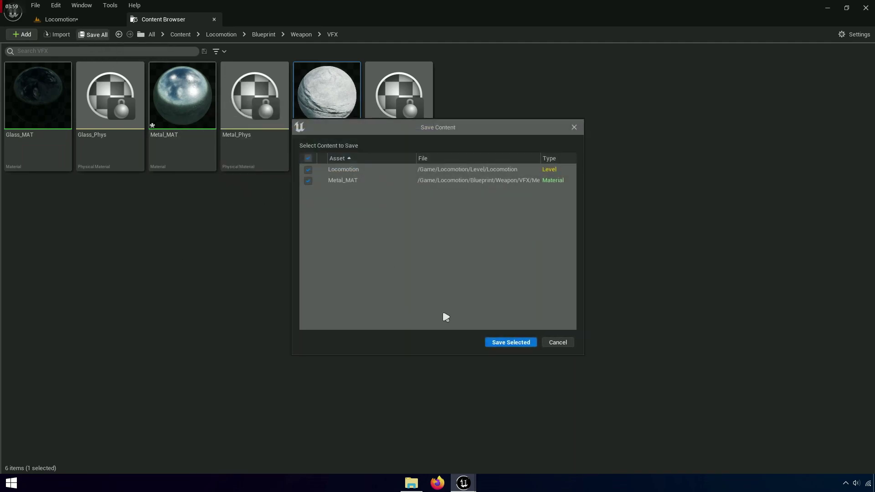
Save Locomotion and Metal_MAT, recheck Metal_MAT's physical material, then select WeaponComponent.
{"action": "left_click", "coordinate": [512, 342]}
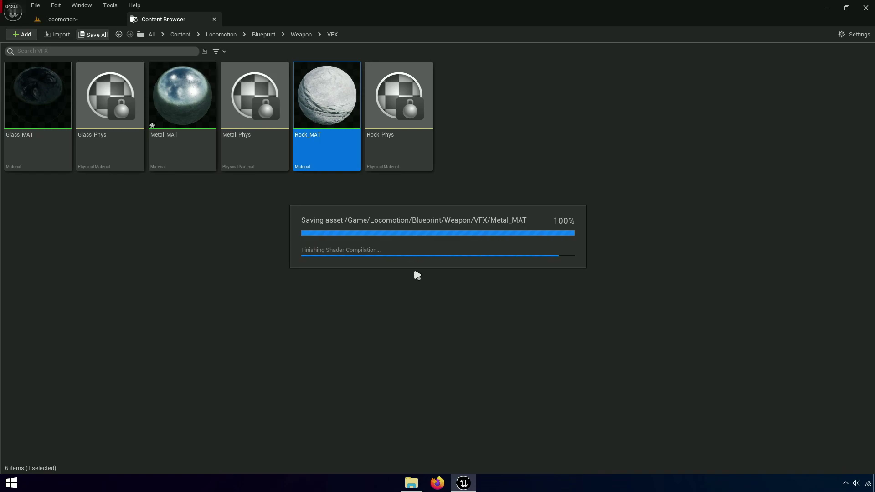
{"action": "double_click", "coordinate": [185, 141]}
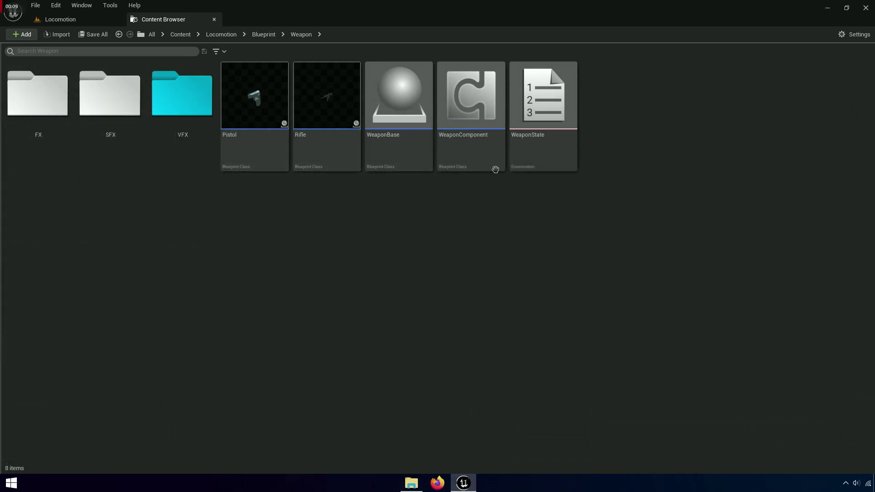
{"action": "left_click", "coordinate": [478, 144]}
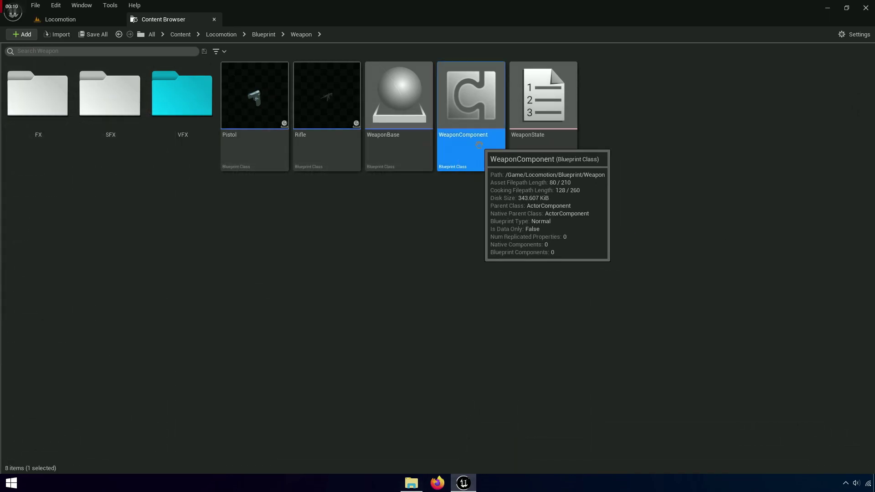
Open WeaponComponent's Impact VFX function and zoom in on the Select node's surface pins.
{"action": "double_click", "coordinate": [479, 145]}
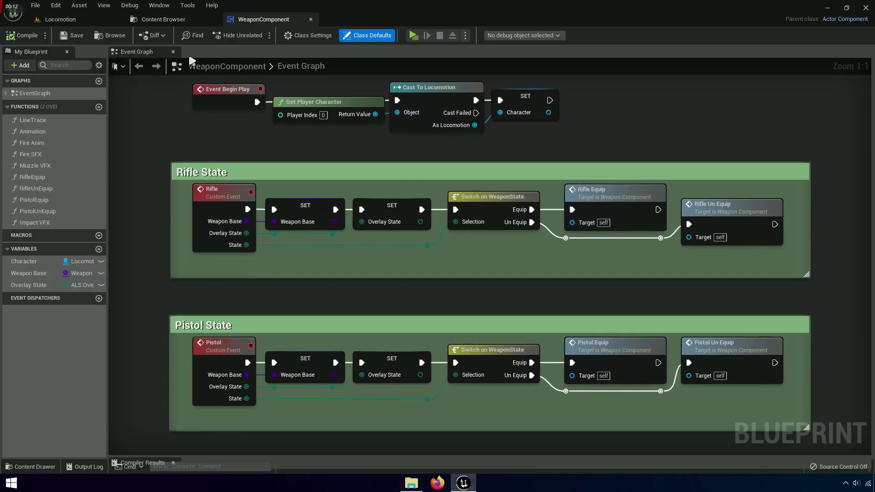
{"action": "left_click", "coordinate": [173, 52]}
{"action": "left_click", "coordinate": [67, 223]}
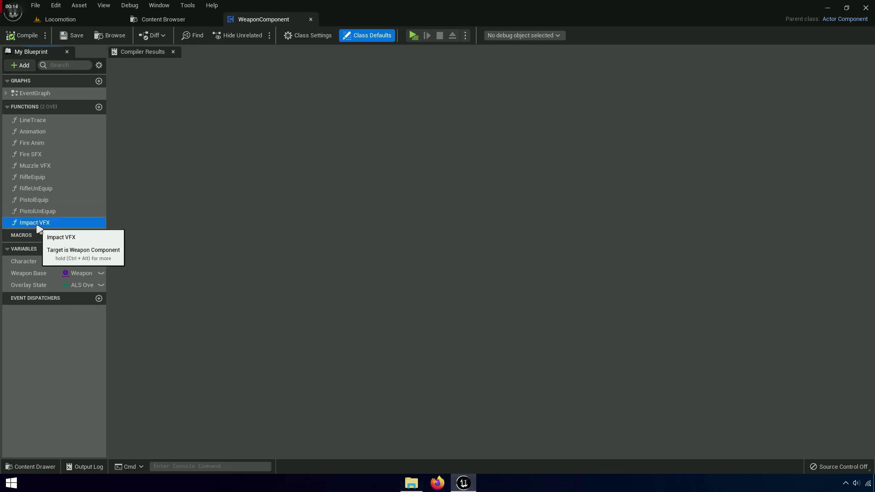
{"action": "double_click", "coordinate": [36, 223]}
{"action": "right_click_drag", "start_coordinate": [343, 274], "coordinate": [265, 267]}
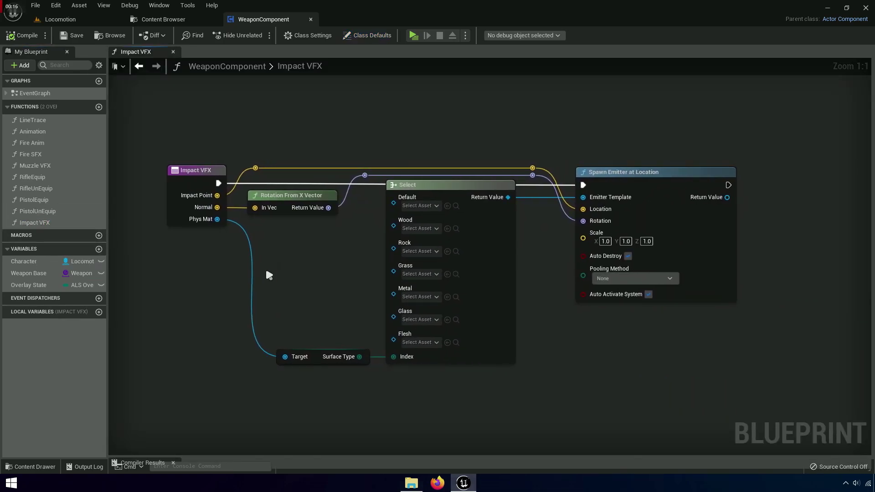
{"action": "scroll", "coordinate": [321, 269], "scroll_direction": "up", "scroll_amount": 4}
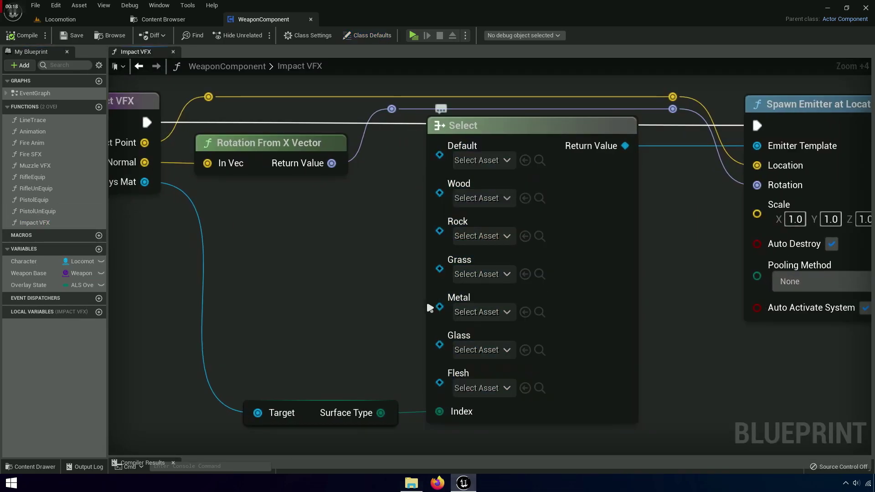
{"action": "right_click_drag", "start_coordinate": [372, 246], "coordinate": [262, 233]}
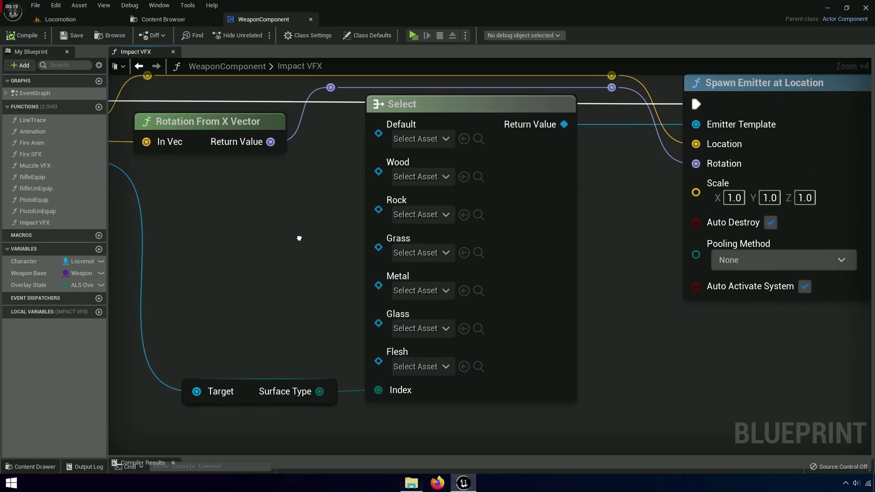
{"action": "scroll", "coordinate": [289, 230], "scroll_direction": "up", "scroll_amount": 2}
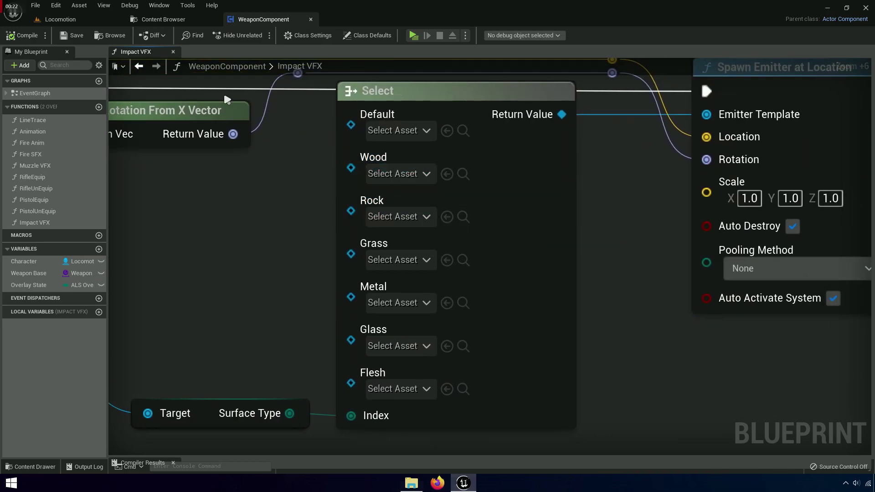
Check the middle and rock wall panels in the level, then return to the blueprint.
{"action": "left_click", "coordinate": [74, 21]}
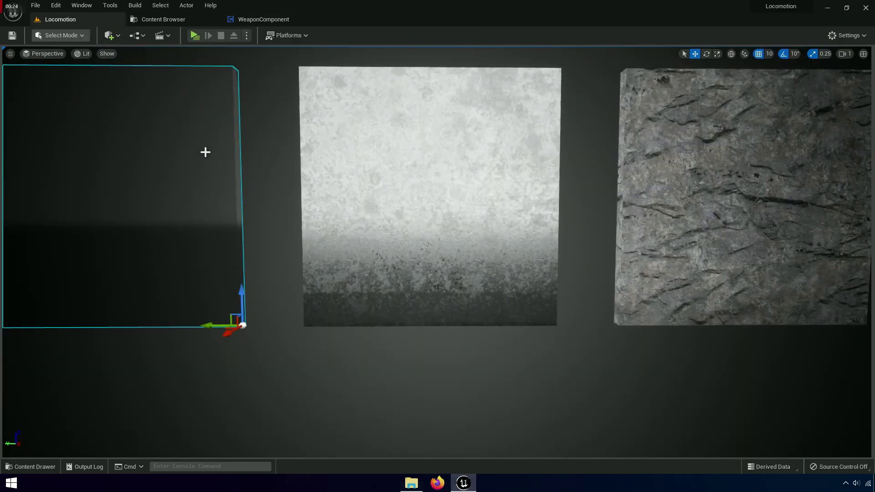
{"action": "left_click", "coordinate": [415, 161]}
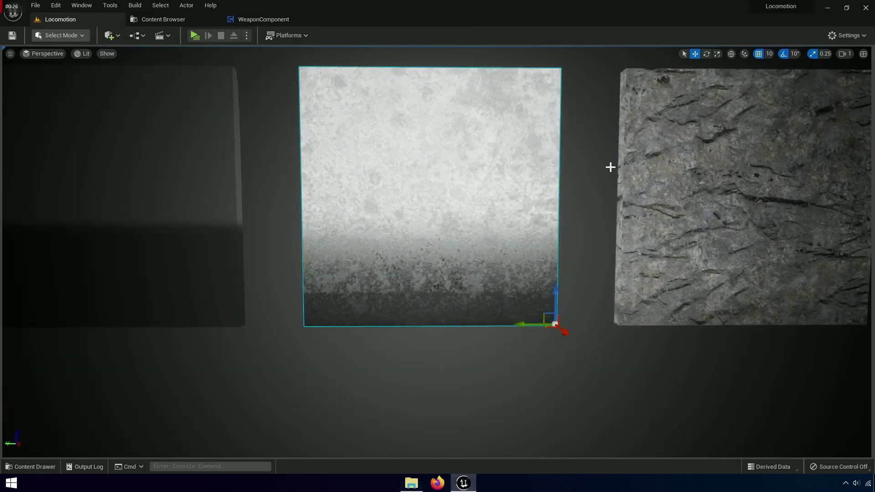
{"action": "left_click", "coordinate": [732, 173]}
{"action": "left_click", "coordinate": [272, 20]}
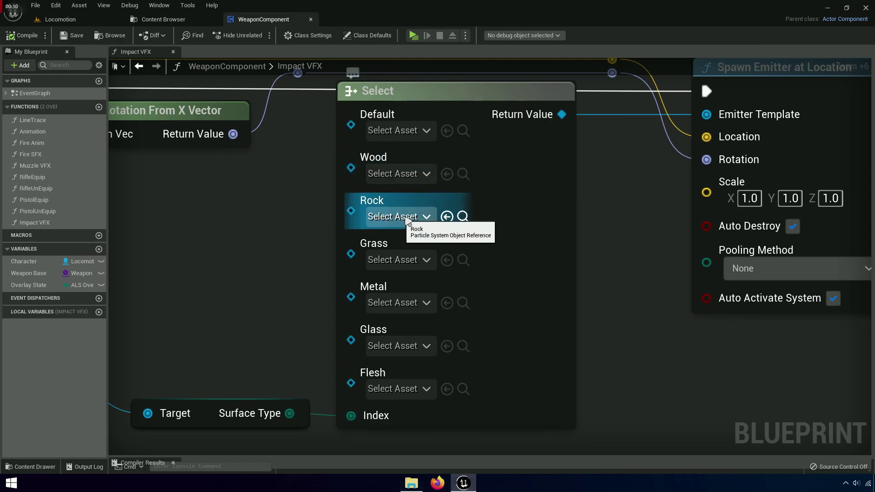
Assign P_Impact_Stone_Medium_01 to the Rock pin, compile, and start a play preview.
{"action": "left_click", "coordinate": [405, 219]}
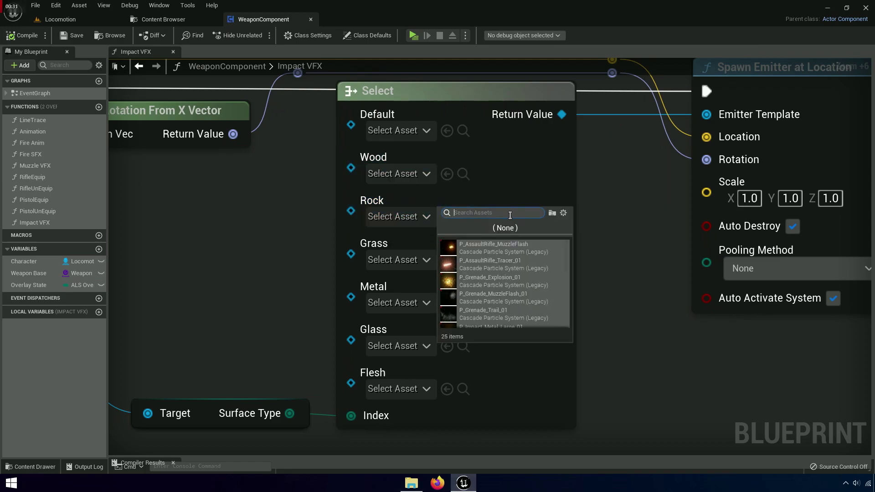
{"action": "type", "text": "impact"}
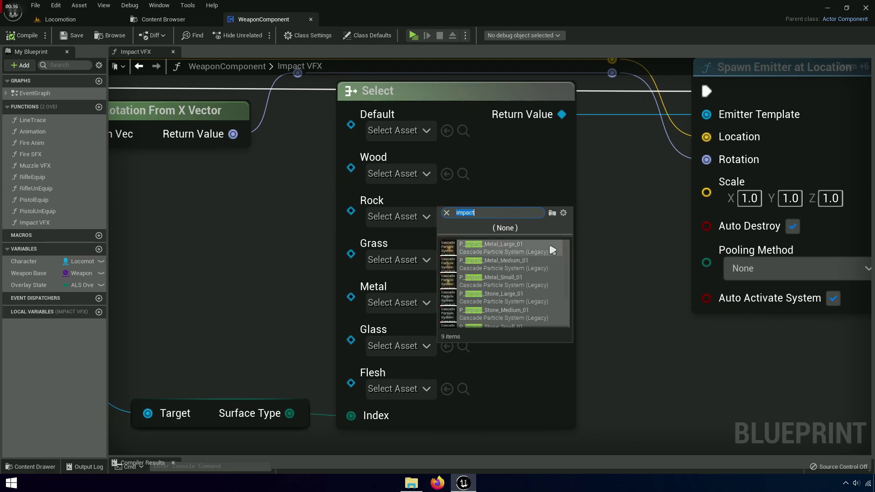
{"action": "scroll", "coordinate": [549, 287], "scroll_direction": "down", "scroll_amount": 4}
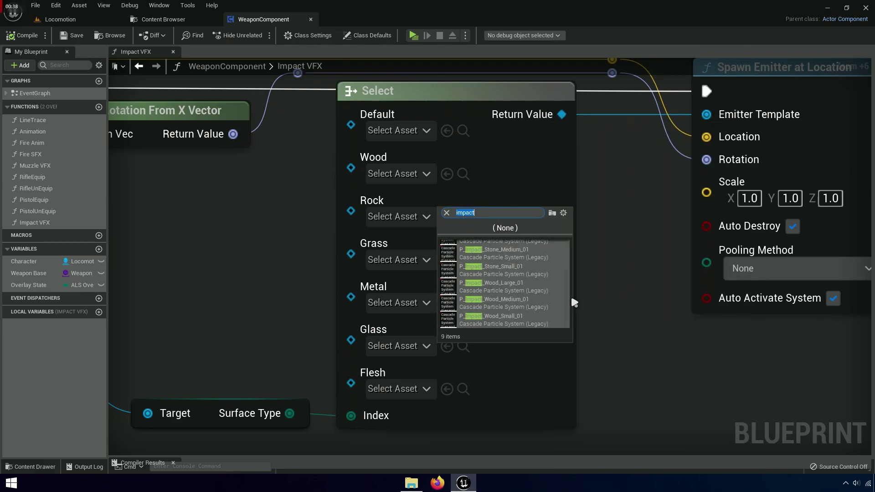
{"action": "scroll", "coordinate": [567, 291], "scroll_direction": "up", "scroll_amount": 1}
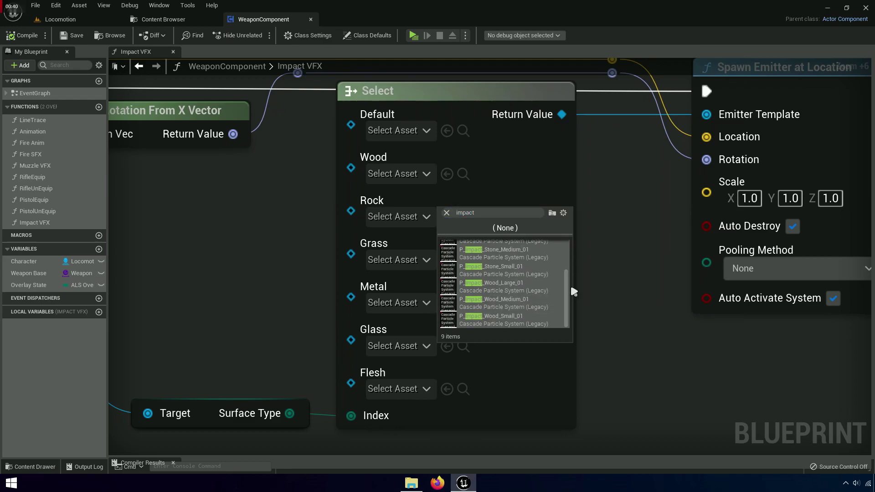
{"action": "left_click_drag", "start_coordinate": [568, 297], "coordinate": [569, 277]}
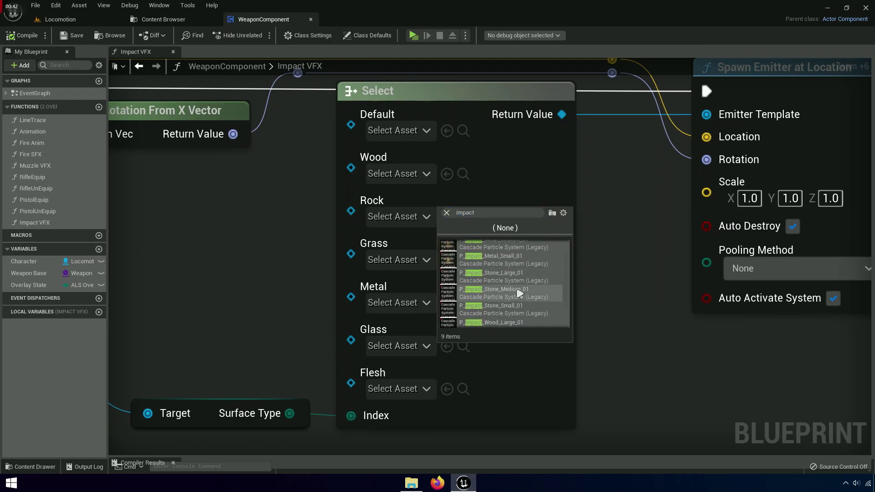
{"action": "left_click", "coordinate": [499, 275]}
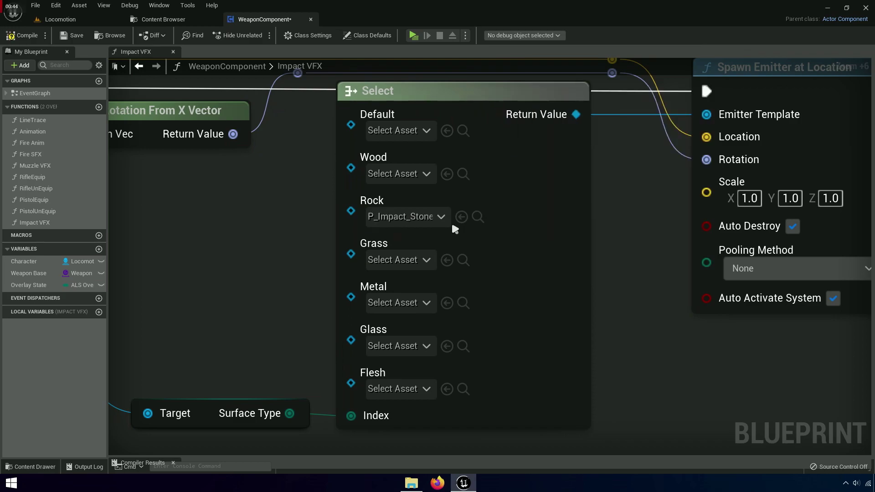
{"action": "left_click", "coordinate": [23, 34]}
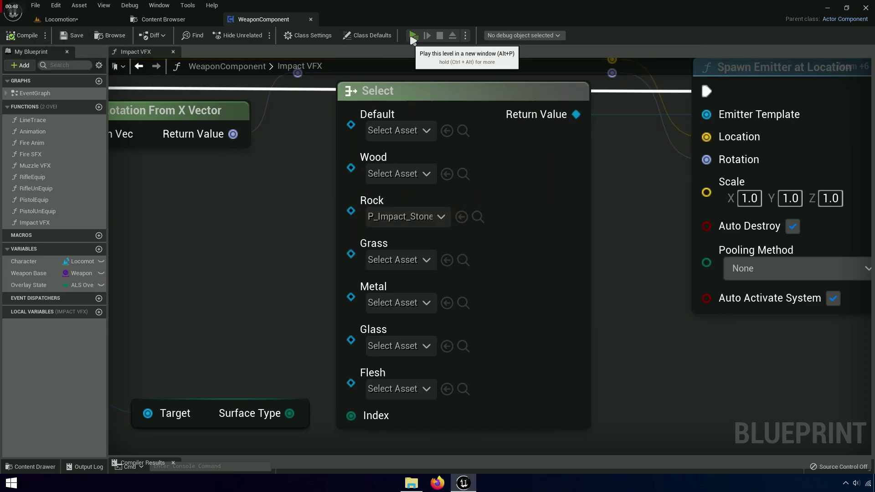
{"action": "left_click", "coordinate": [409, 37]}
Walk to the rock wall, fire the rifle to see stone impacts, then end play.
{"action": "key", "text": "w"}
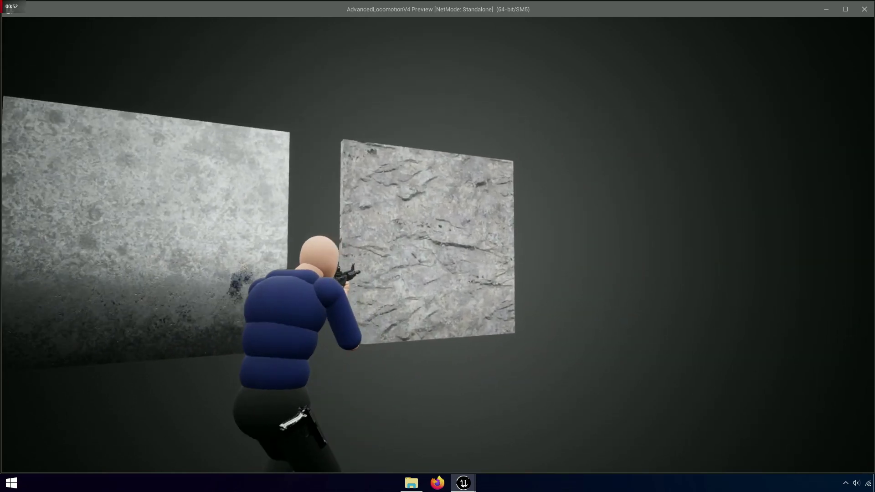
{"action": "left_click", "coordinate": [437, 246]}
{"action": "key", "text": "w"}
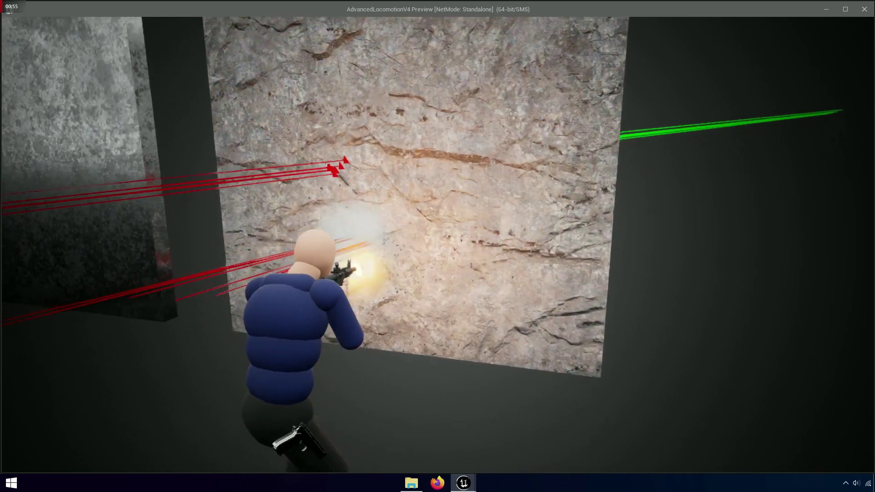
{"action": "left_click_drag", "start_coordinate": [437, 246], "coordinate": [437, 246]}
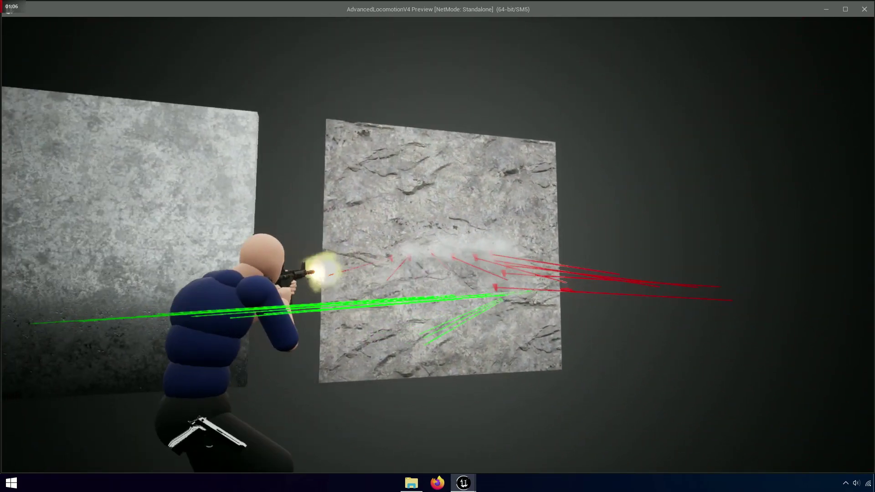
{"action": "key", "text": "c"}
{"action": "key", "text": "w"}
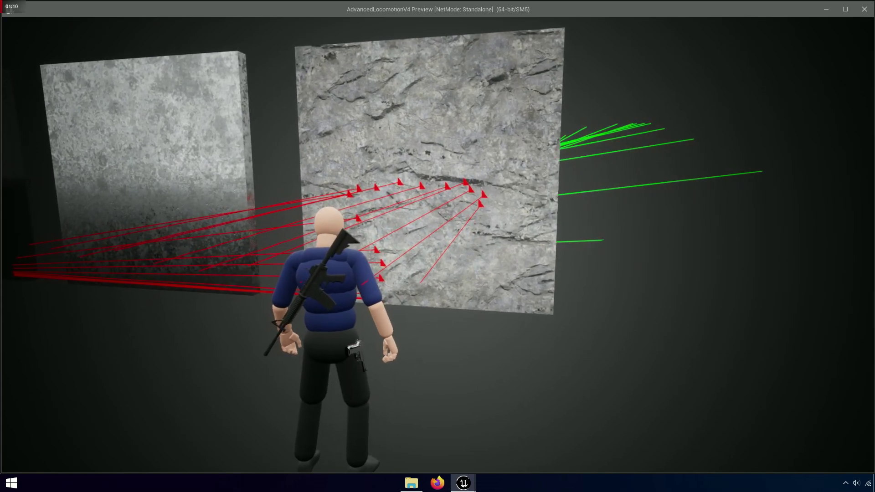
{"action": "key", "text": "Escape"}
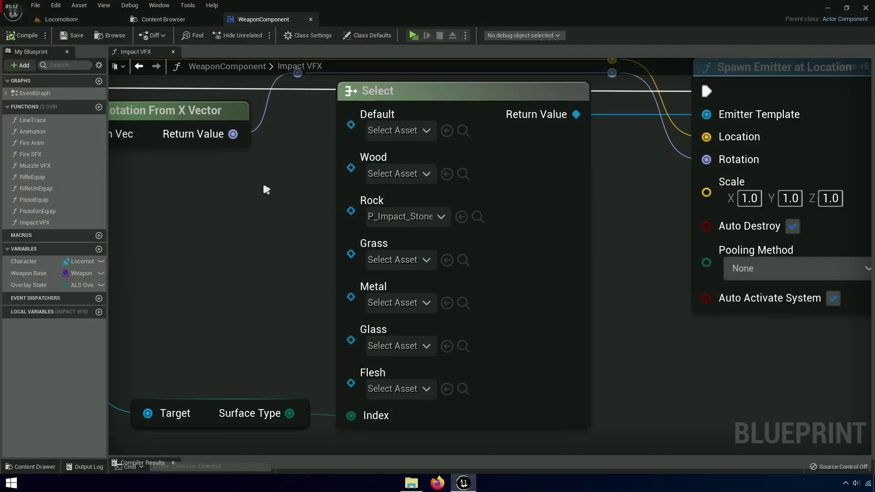
Open the particle system picker for the Select node's Metal pin.
{"action": "right_click_drag", "start_coordinate": [362, 191], "coordinate": [380, 188]}
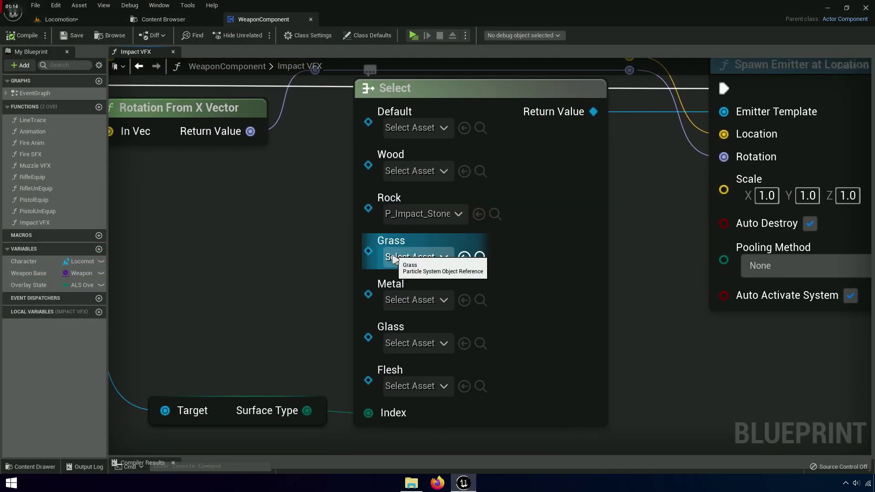
{"action": "left_click", "coordinate": [428, 304]}
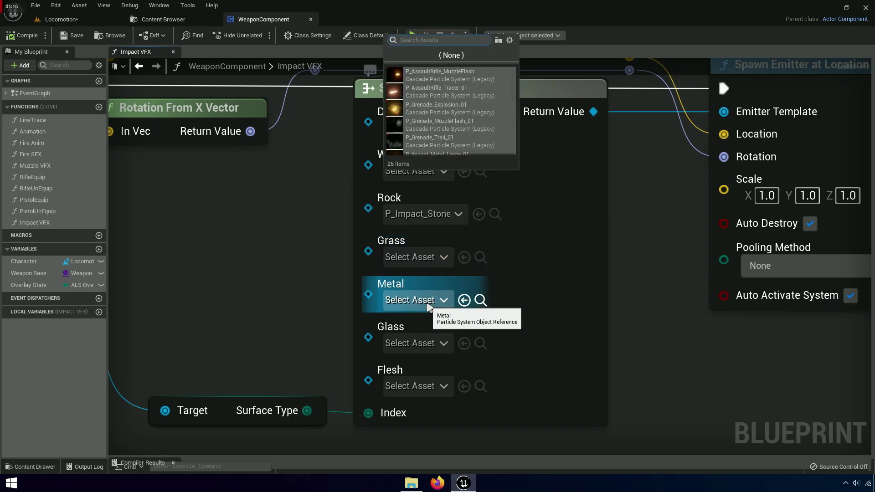
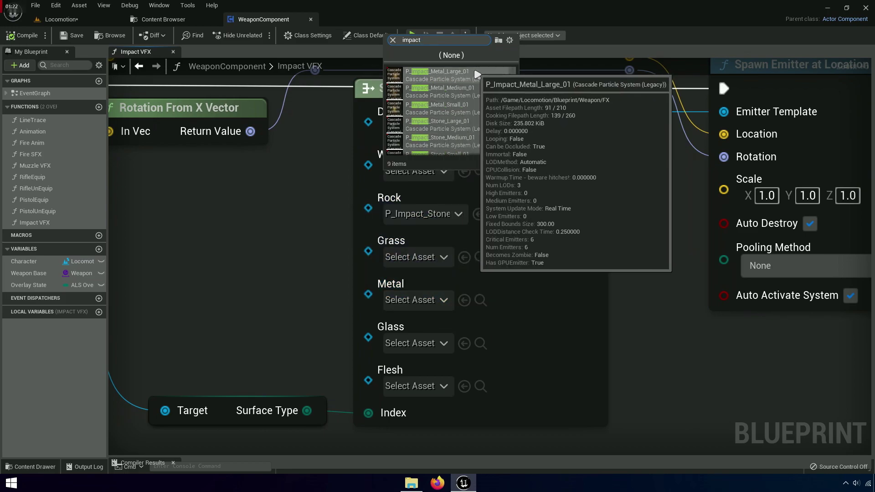
Assign P_Impact_Metal_Large_01 to Metal in the Select node and start the standalone preview.
{"action": "left_click", "coordinate": [451, 81]}
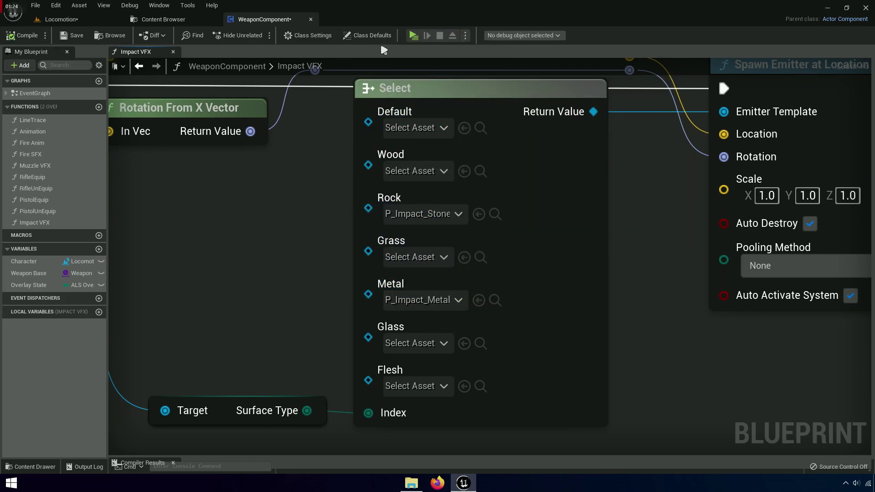
{"action": "left_click", "coordinate": [413, 36]}
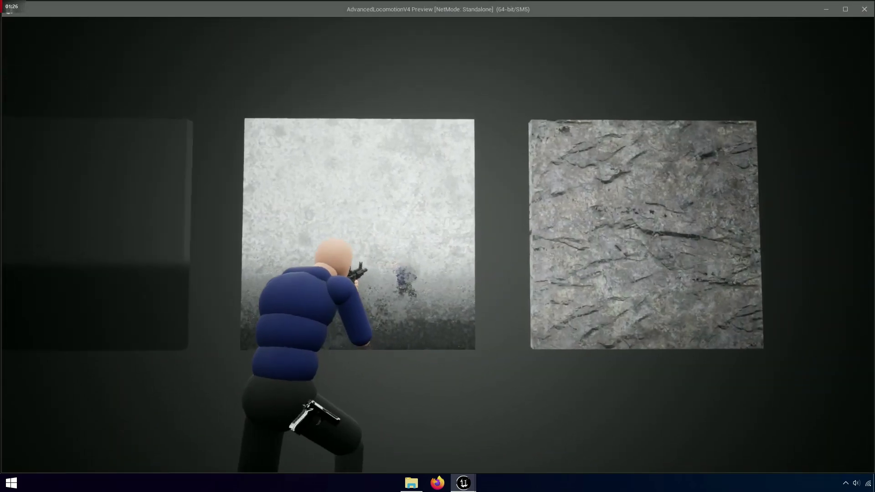
Fire test shots at the textured walls while turning the view to check the impacts.
{"action": "mouse_move", "coordinate": [437, 246]}
{"action": "left_mouse_down"}
{"action": "mouse_move", "coordinate": [483, 246]}
{"action": "mouse_move", "coordinate": [392, 246]}
{"action": "mouse_move", "coordinate": [401, 228]}
{"action": "mouse_move", "coordinate": [474, 255]}
{"action": "mouse_move", "coordinate": [392, 246]}
{"action": "mouse_move", "coordinate": [483, 264]}
{"action": "left_mouse_up"}
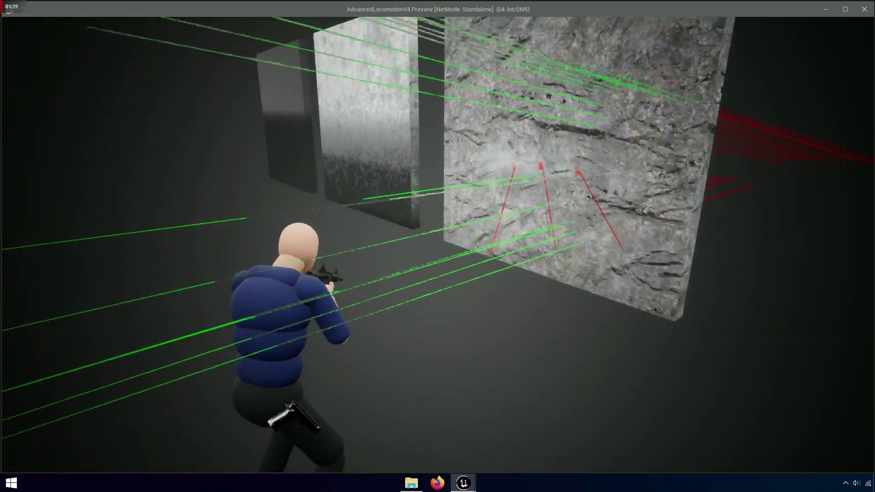
{"action": "left_click_drag", "start_coordinate": [437, 246], "coordinate": [364, 246]}
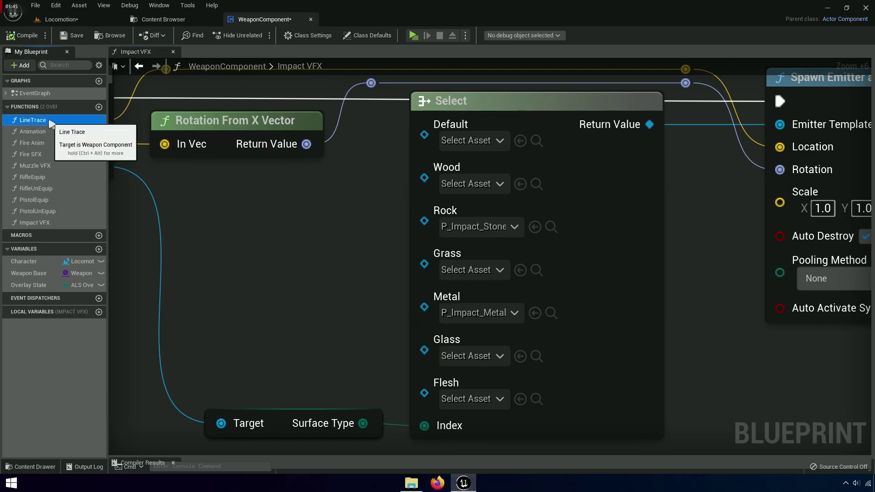
Set Line Trace By Channel's Draw Debug Type to None in LineTrace, then compile and save WeaponComponent.
{"action": "double_click", "coordinate": [32, 120]}
{"action": "scroll", "coordinate": [451, 285], "scroll_direction": "up", "scroll_amount": 5}
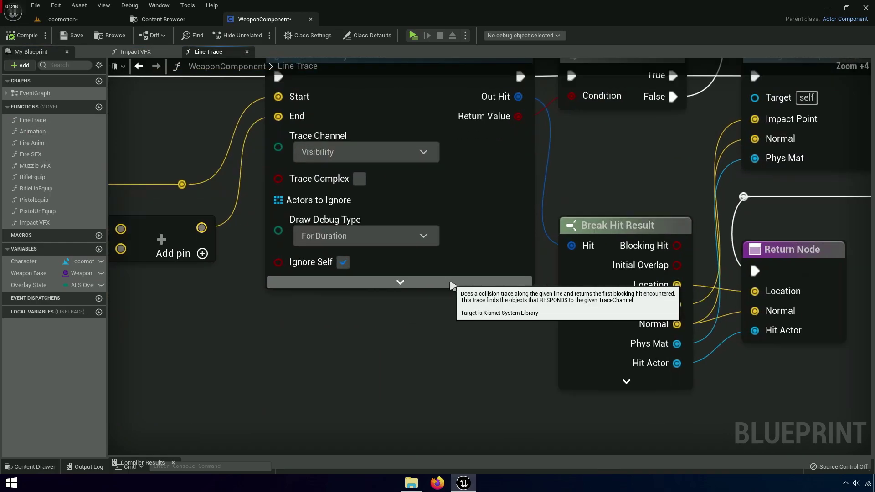
{"action": "left_click", "coordinate": [385, 165]}
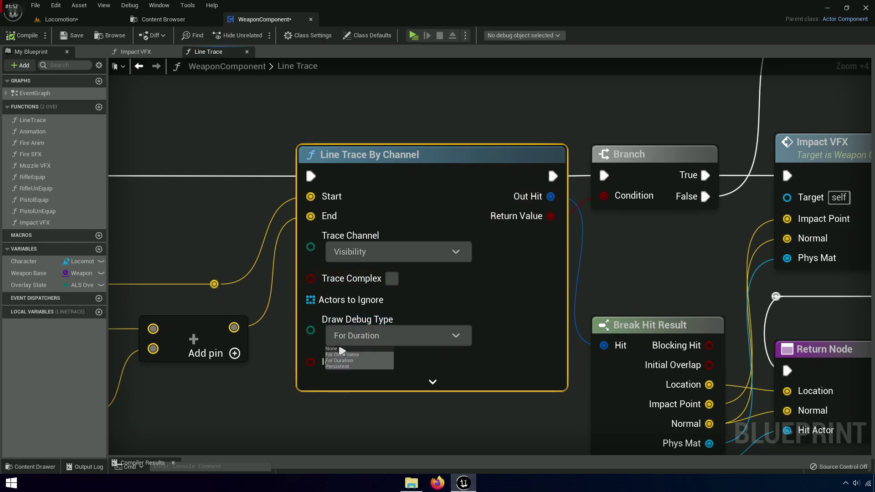
{"action": "left_click", "coordinate": [22, 35]}
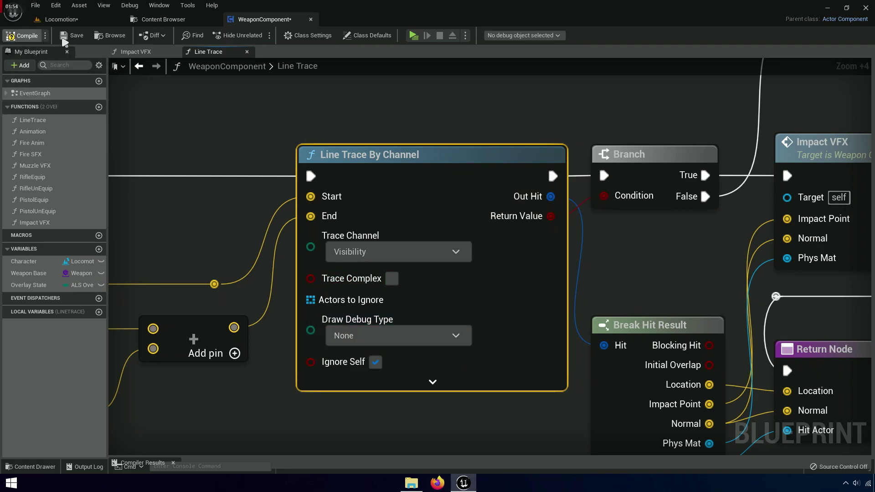
{"action": "left_click", "coordinate": [73, 35]}
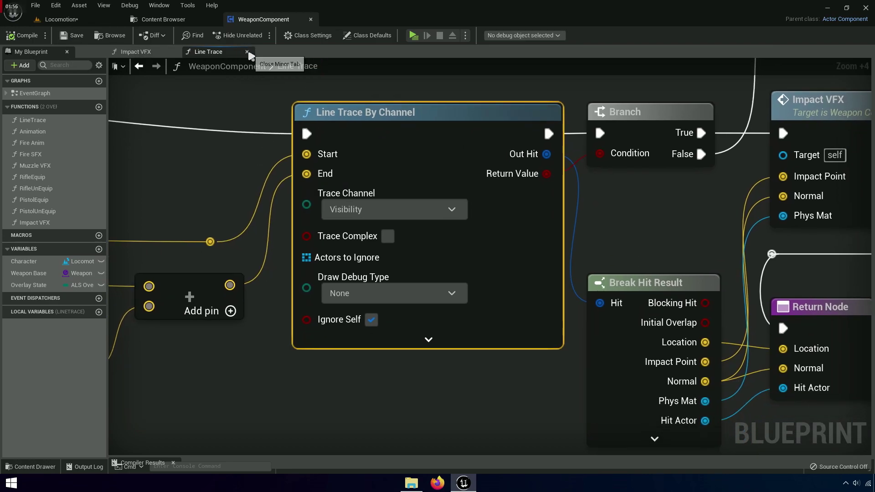
{"action": "left_click", "coordinate": [248, 52]}
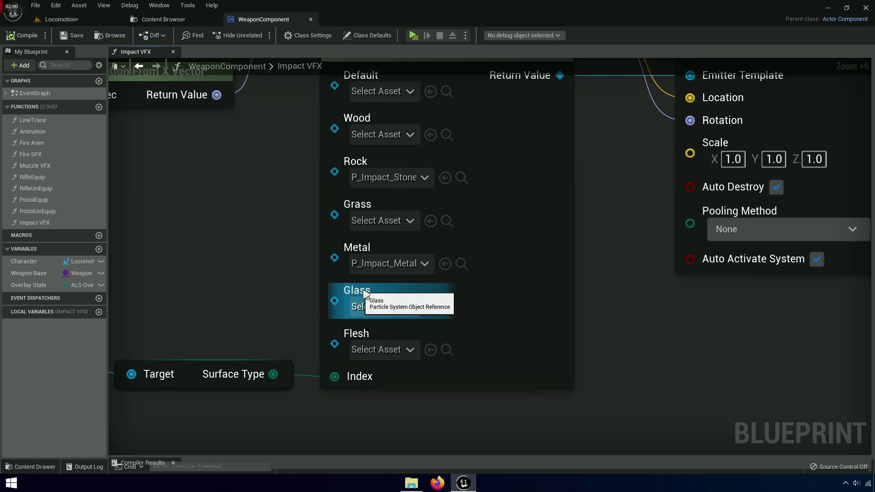
Assign P_Impact_Stone_Large_01 to Glass, compile and save WeaponComponent, and start the preview.
{"action": "left_click", "coordinate": [104, 22]}
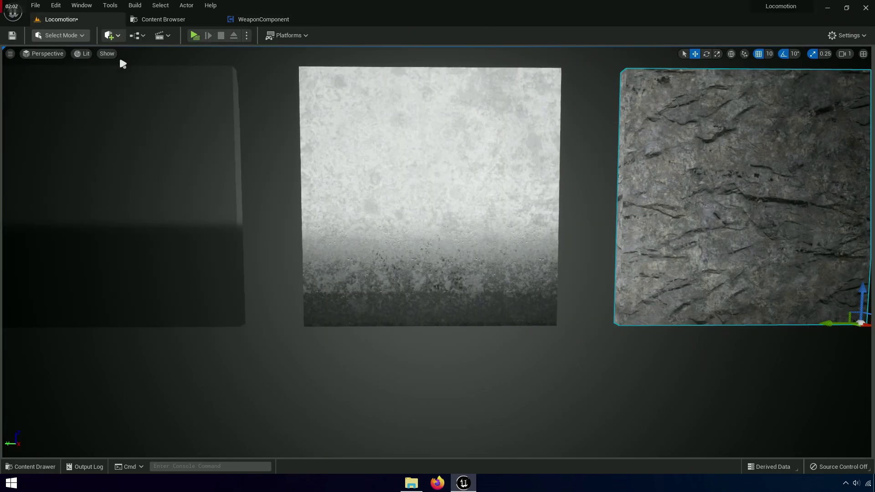
{"action": "left_click", "coordinate": [271, 21]}
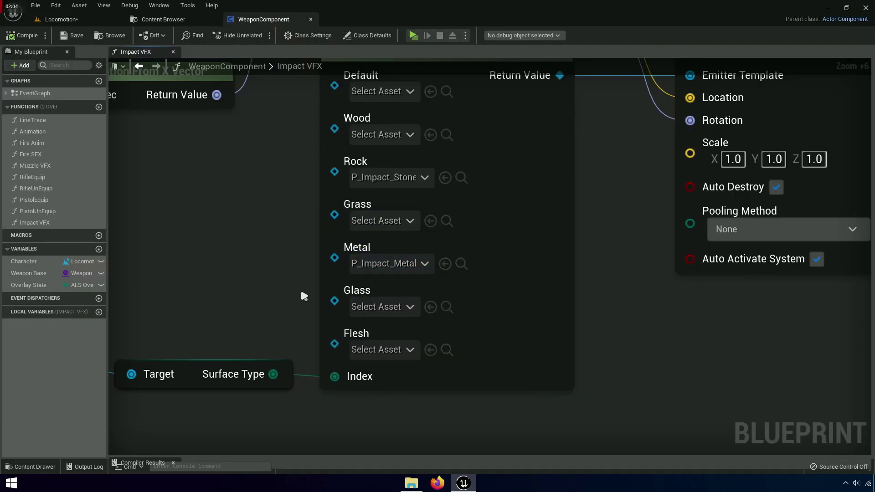
{"action": "scroll", "coordinate": [333, 272], "scroll_direction": "up", "scroll_amount": 1}
{"action": "left_click", "coordinate": [389, 281]}
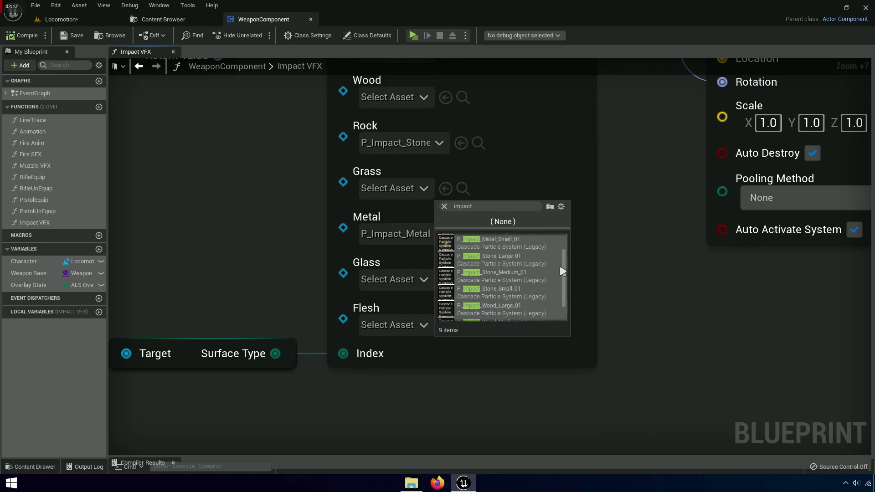
{"action": "scroll", "coordinate": [562, 272], "scroll_direction": "down", "scroll_amount": 2}
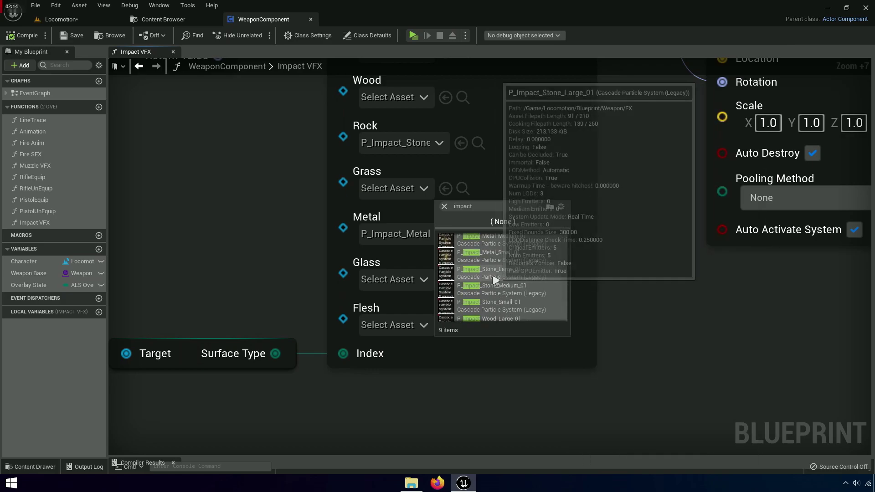
{"action": "left_click", "coordinate": [501, 273]}
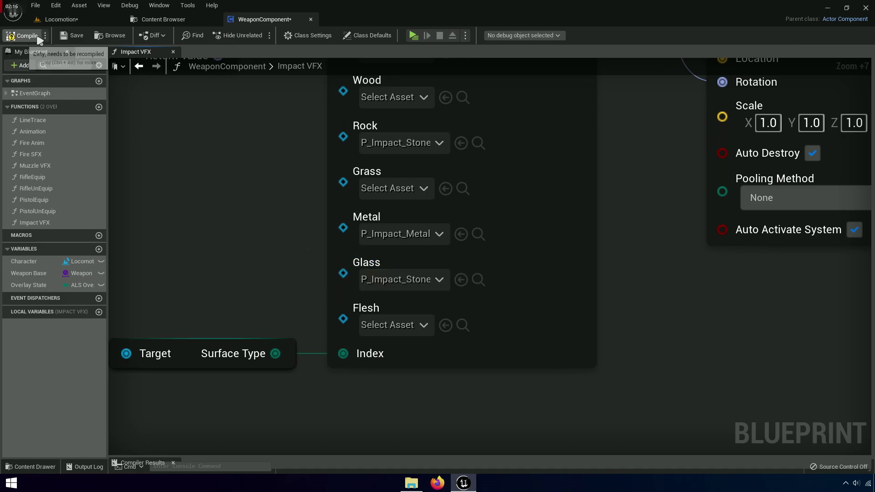
{"action": "left_click", "coordinate": [71, 35]}
{"action": "left_click", "coordinate": [413, 35]}
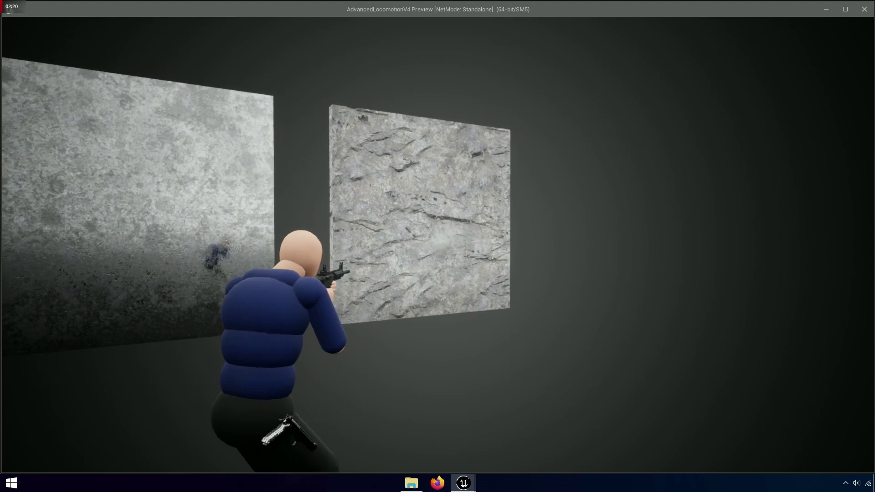
Move and crouch along the walls, firing the rifle at the walls, floor and tiled wall.
{"action": "key", "text": "d"}
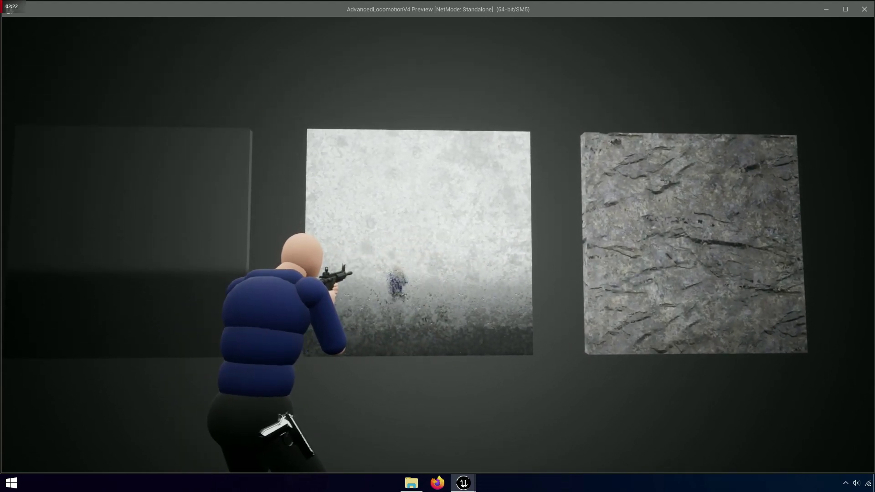
{"action": "key", "text": "a"}
{"action": "key", "text": "c"}
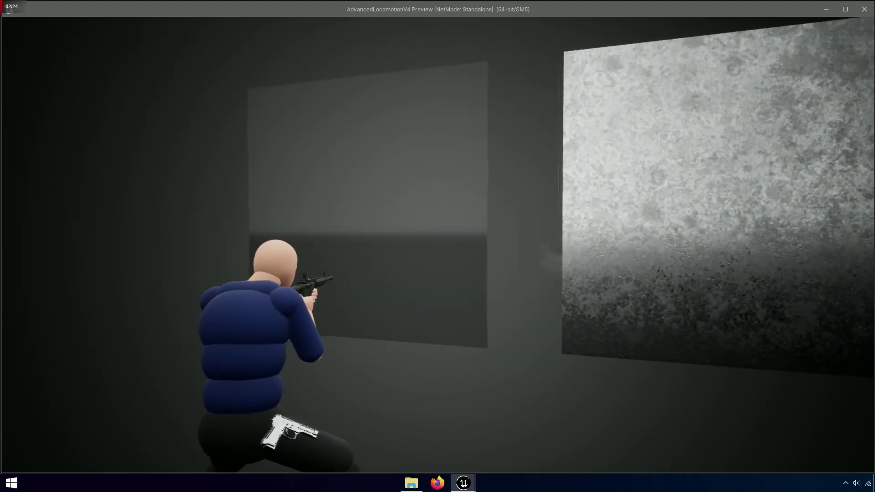
{"action": "key", "text": "c"}
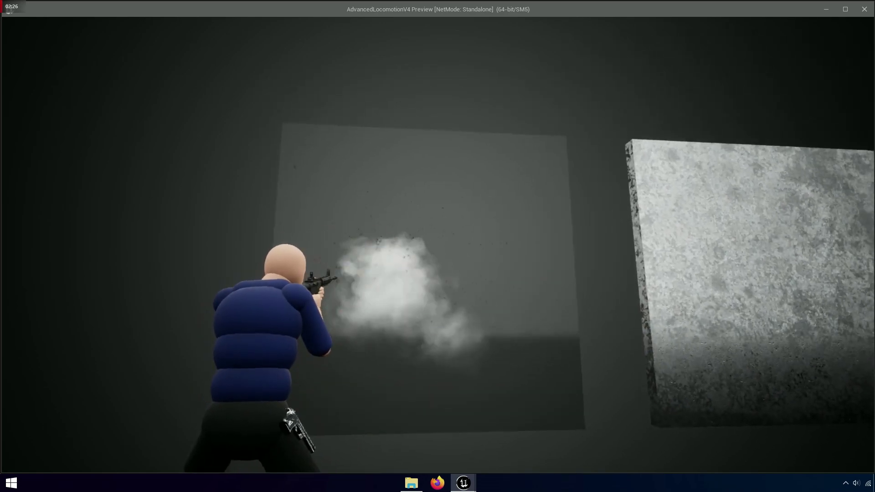
{"action": "key", "text": "c"}
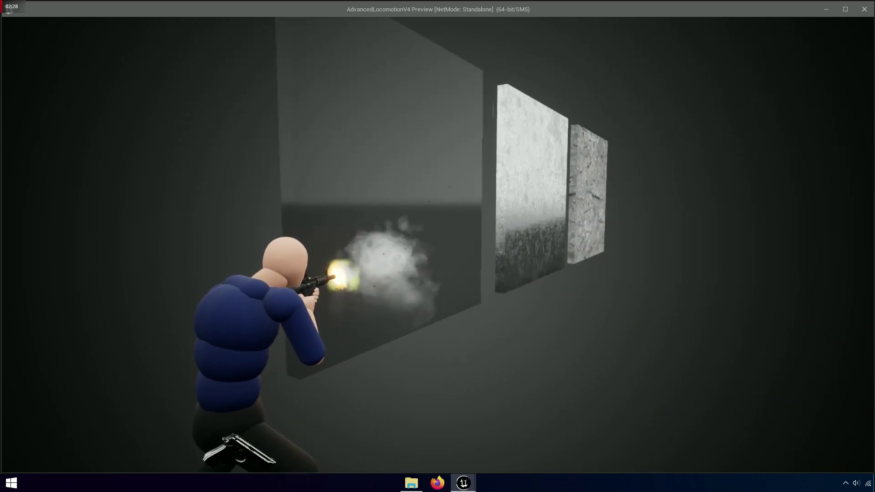
{"action": "key", "text": "c"}
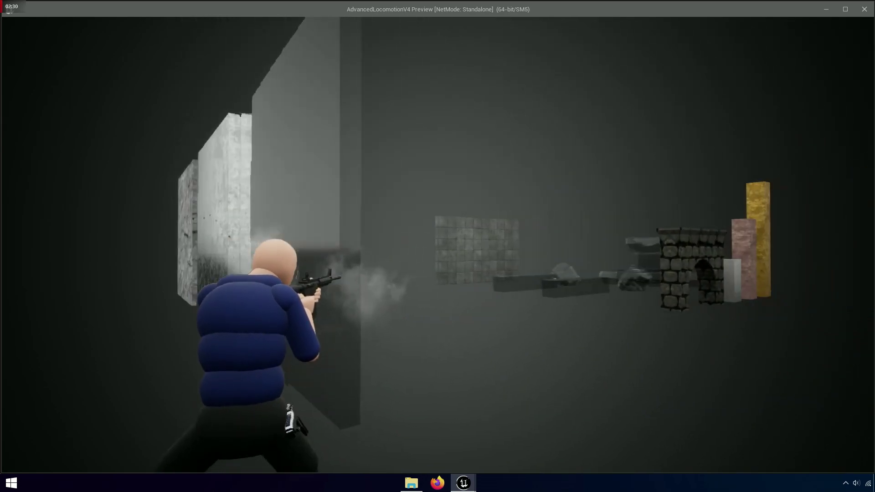
{"action": "key", "text": "c"}
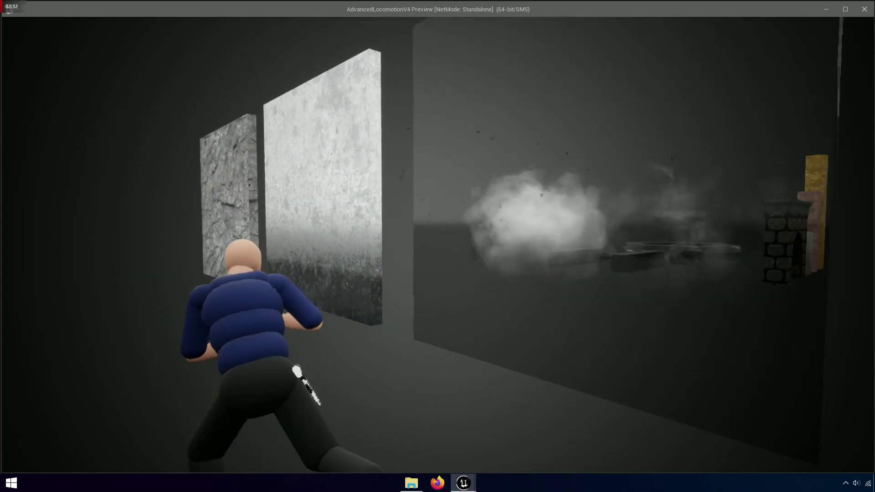
{"action": "left_click", "coordinate": [437, 246]}
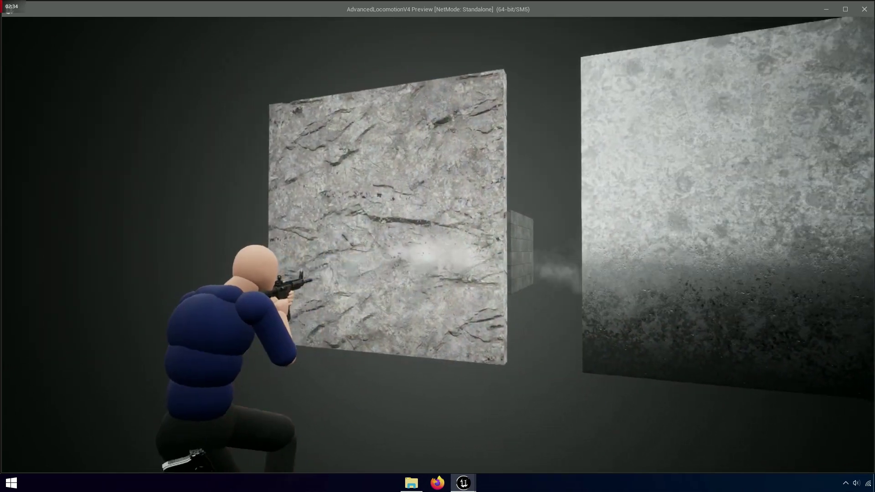
{"action": "left_click", "coordinate": [437, 246]}
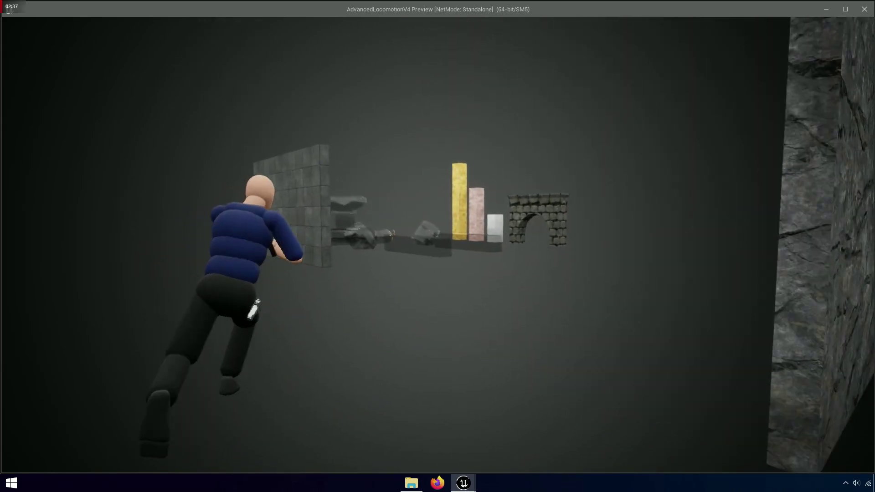
{"action": "left_click", "coordinate": [437, 246]}
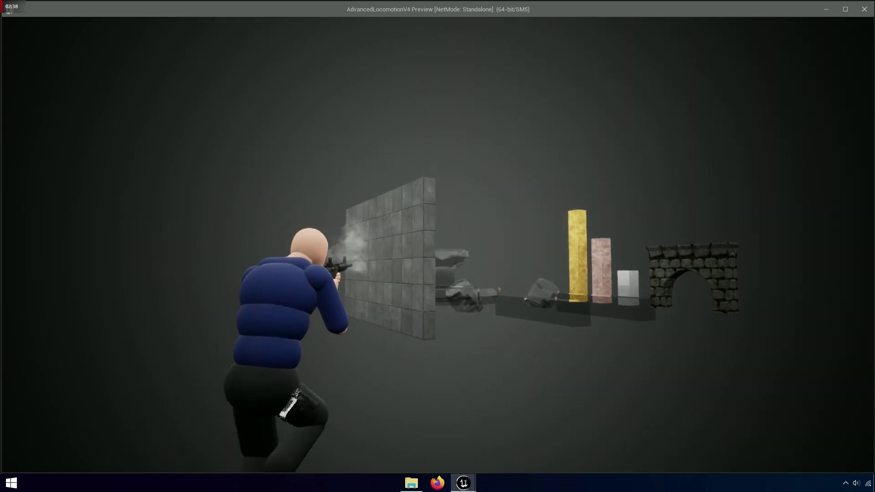
{"action": "left_click", "coordinate": [438, 246]}
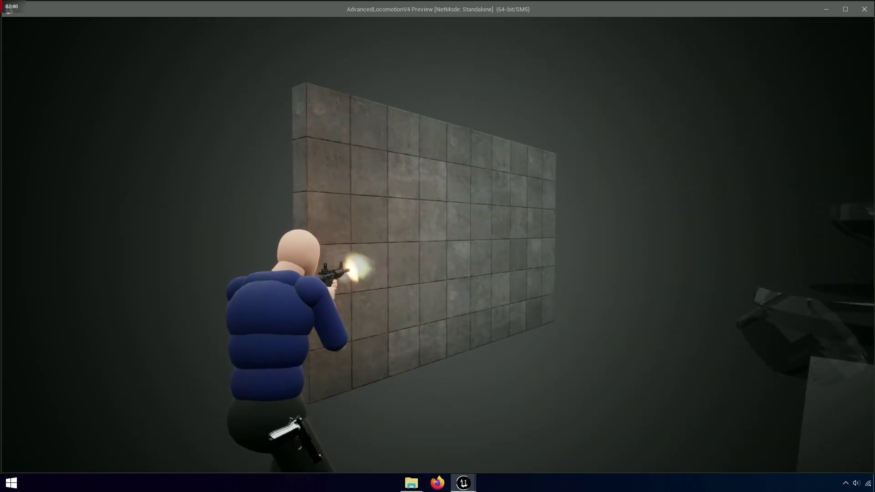
Walk toward the grey walls in first-person view and fire the rifle across them.
{"action": "key", "text": "w"}
{"action": "key", "text": "v"}
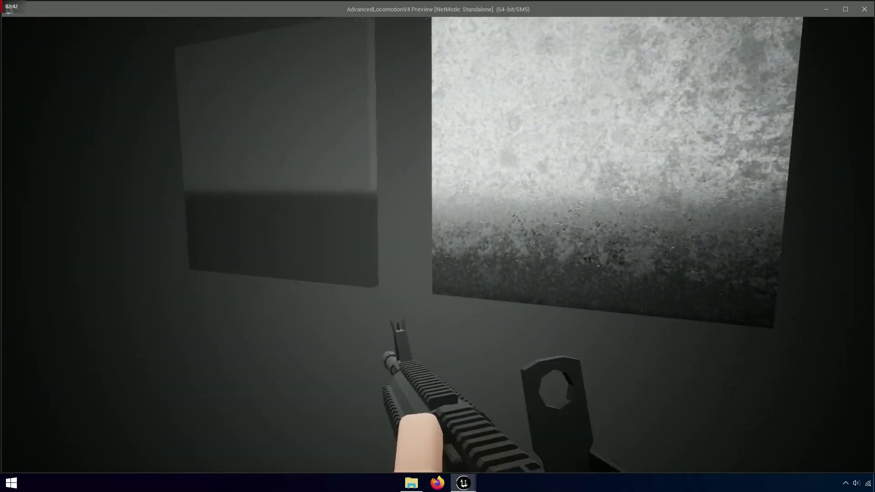
{"action": "left_click", "coordinate": [438, 246]}
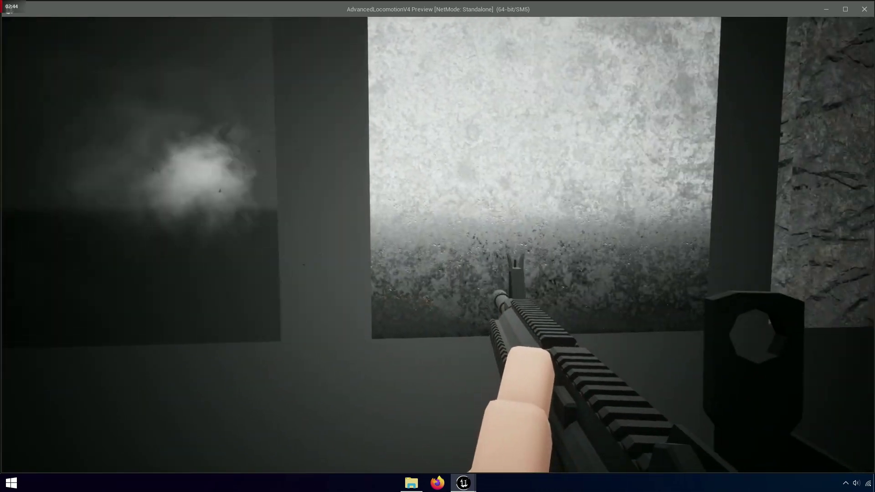
{"action": "left_click", "coordinate": [437, 246]}
{"action": "left_click", "coordinate": [438, 246]}
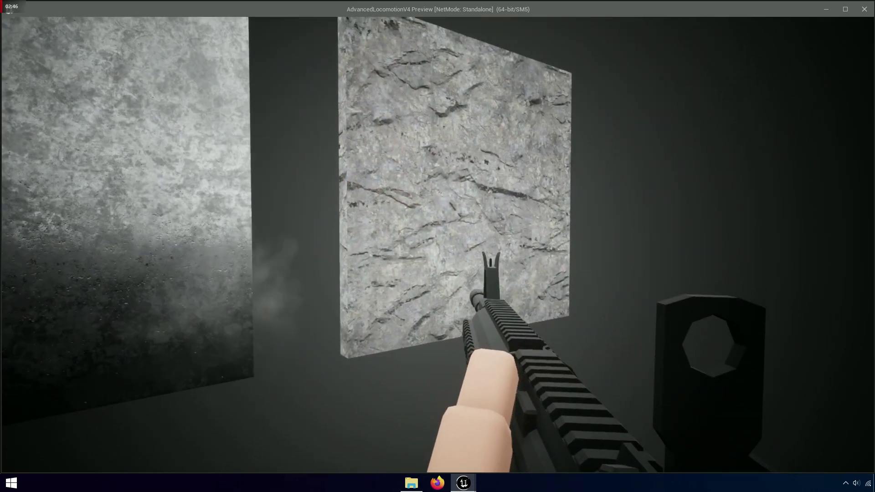
{"action": "left_click", "coordinate": [437, 246]}
{"action": "left_click", "coordinate": [437, 246]}
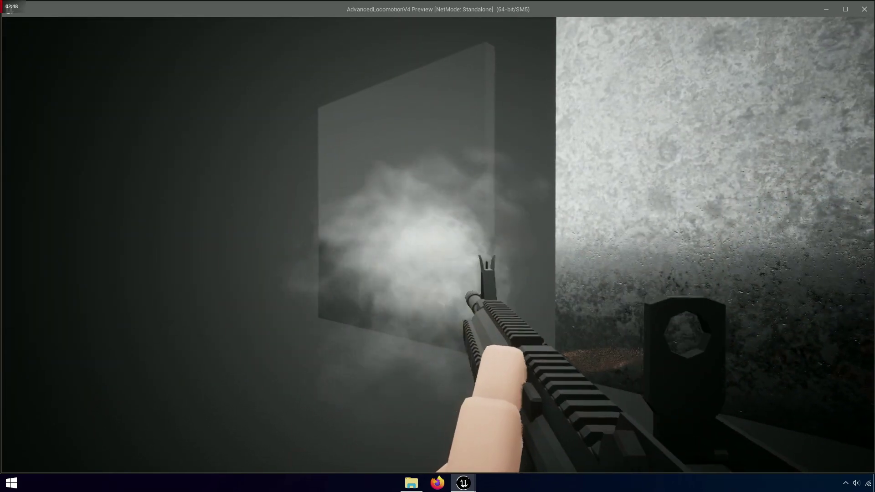
Switch to the pistol in third-person view and fire at each wall panel and the rock panel.
{"action": "key", "text": "1"}
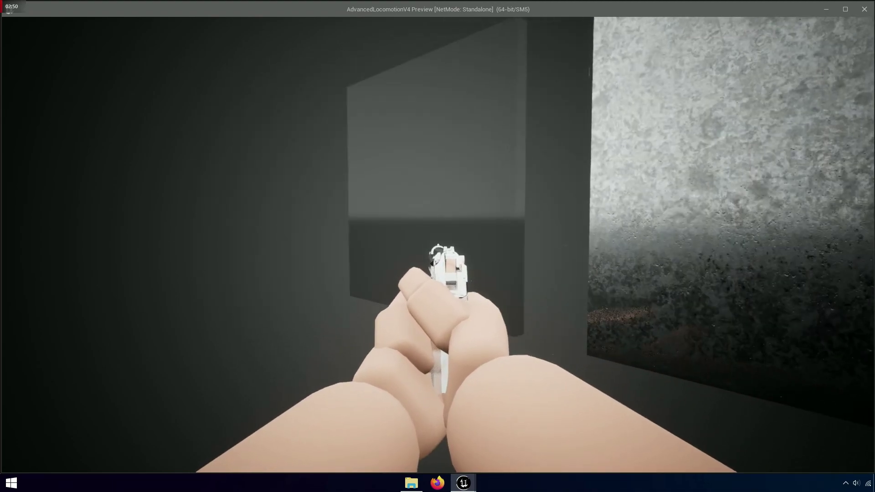
{"action": "left_click", "coordinate": [437, 246]}
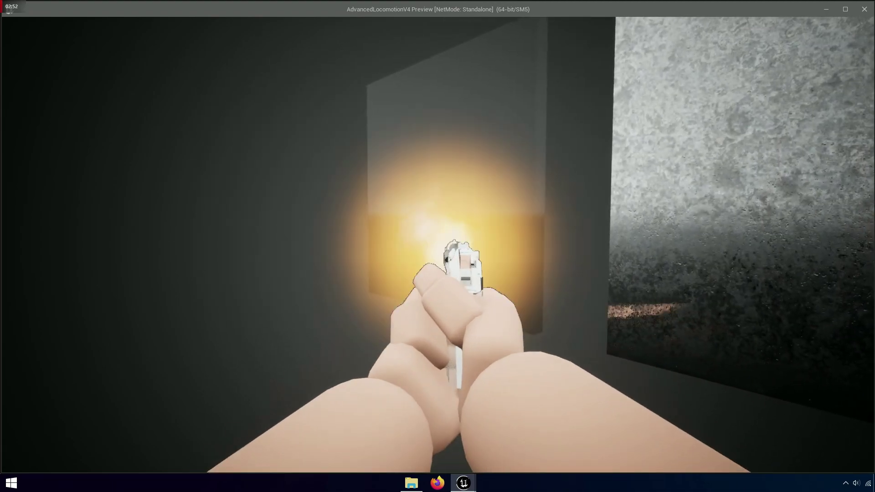
{"action": "key", "text": "v"}
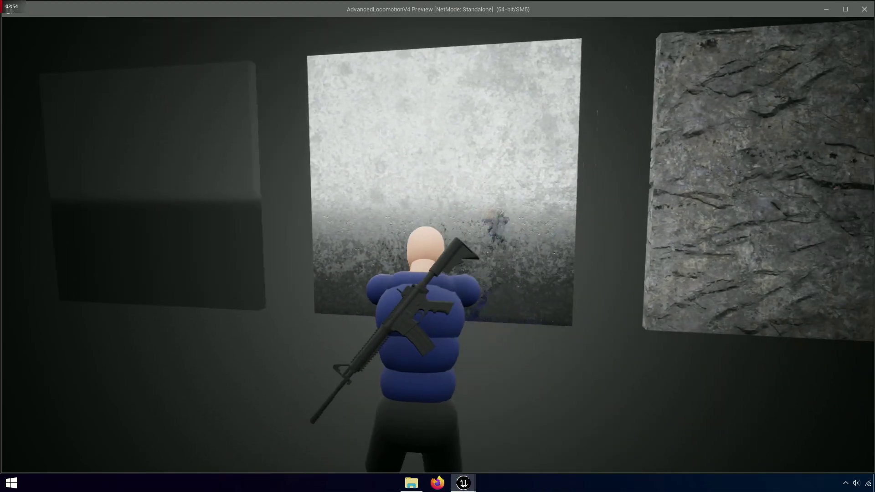
{"action": "left_click", "coordinate": [437, 246]}
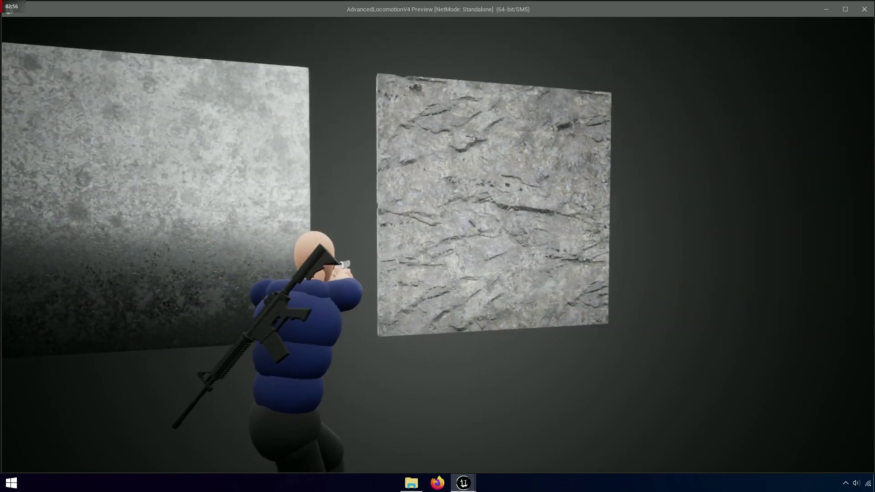
{"action": "left_click", "coordinate": [437, 246]}
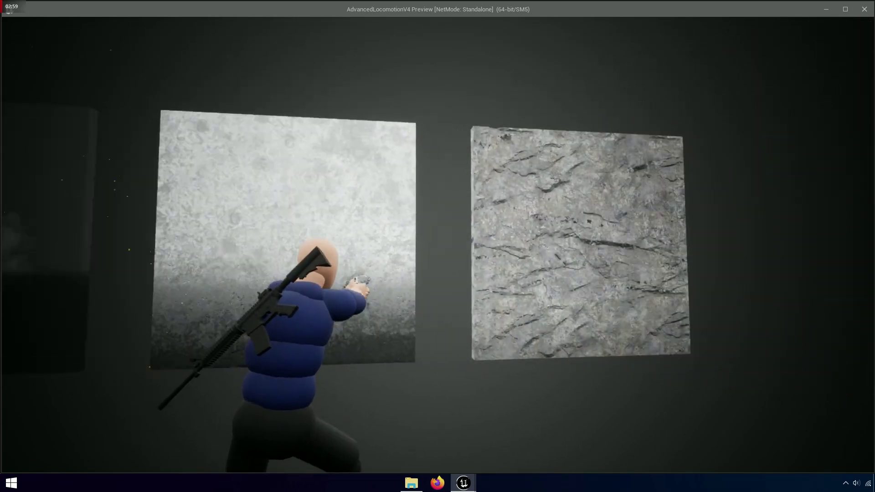
{"action": "left_click", "coordinate": [437, 246]}
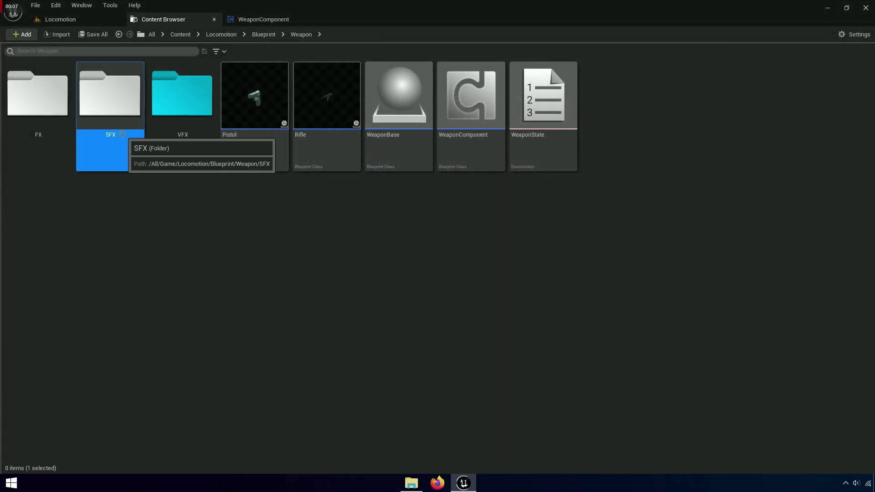
Open the SFX folder and preview the Glass, Grass, Metal, Rock and Wood sounds.
{"action": "double_click", "coordinate": [133, 135]}
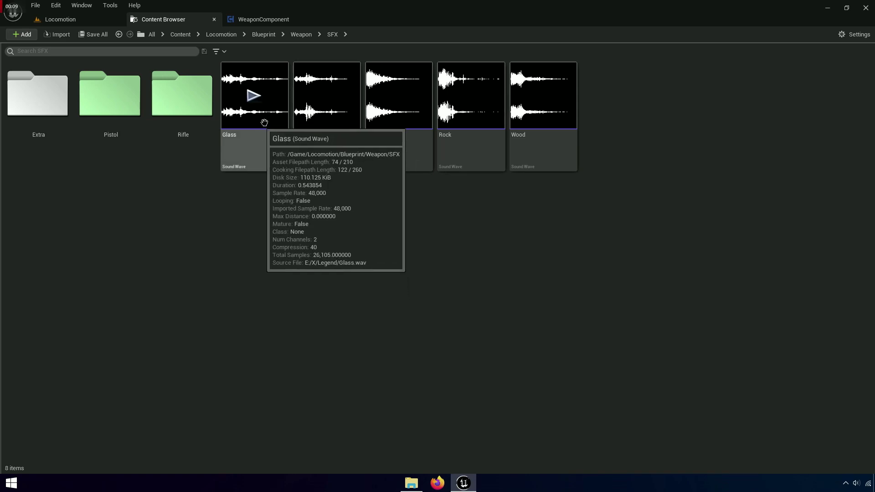
{"action": "left_click", "coordinate": [253, 95]}
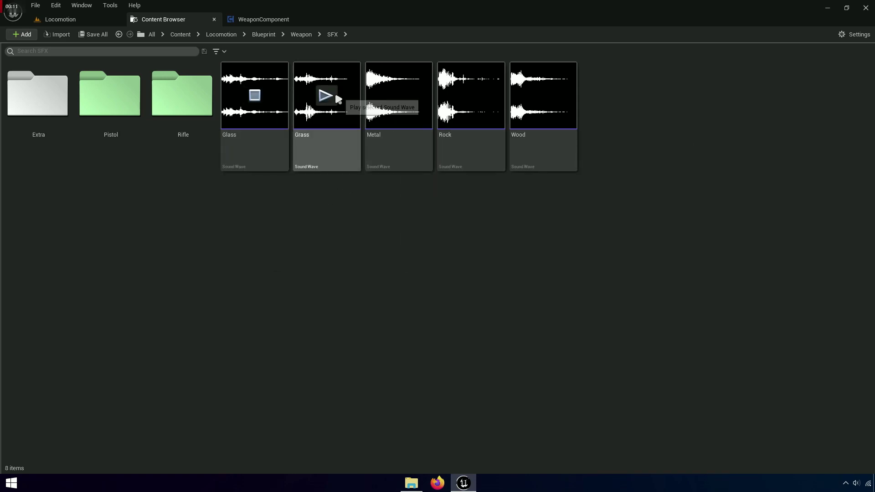
{"action": "left_click", "coordinate": [326, 95]}
{"action": "left_click", "coordinate": [398, 95]}
{"action": "left_click", "coordinate": [470, 95]}
{"action": "left_click", "coordinate": [538, 96]}
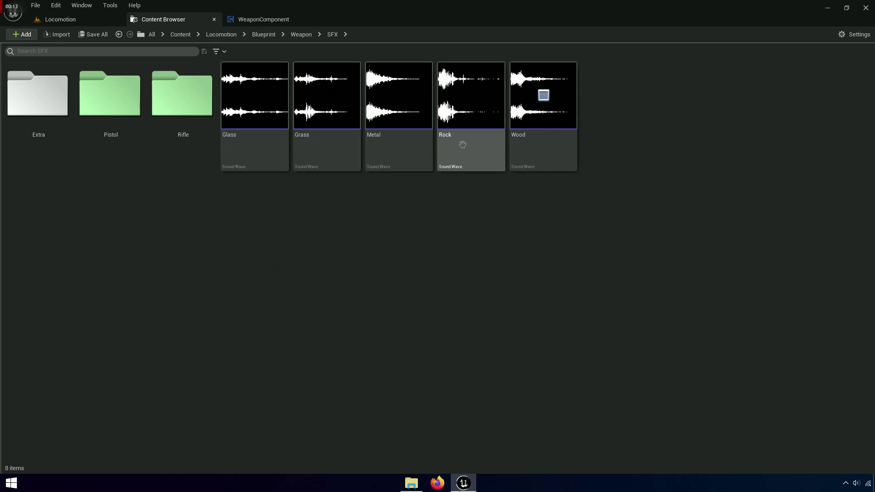
Create a new Impact folder in SFX and move the five sound waves into it.
{"action": "right_click", "coordinate": [379, 205]}
{"action": "left_click", "coordinate": [430, 211]}
{"action": "type", "text": "Impact"}
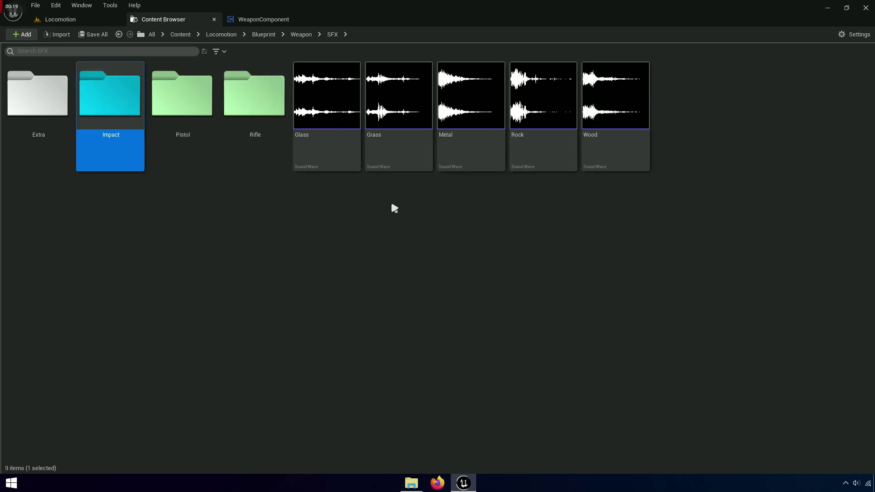
{"action": "left_click", "coordinate": [324, 164]}
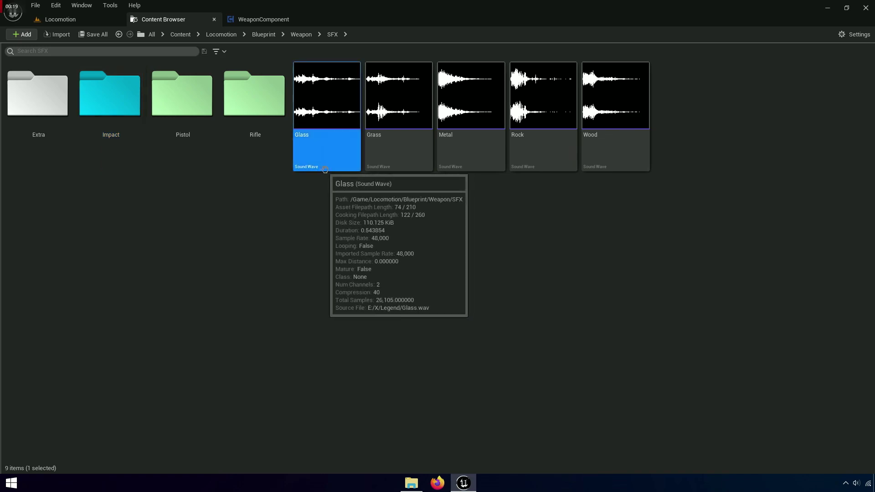
{"action": "left_click", "coordinate": [611, 155], "text": "shift"}
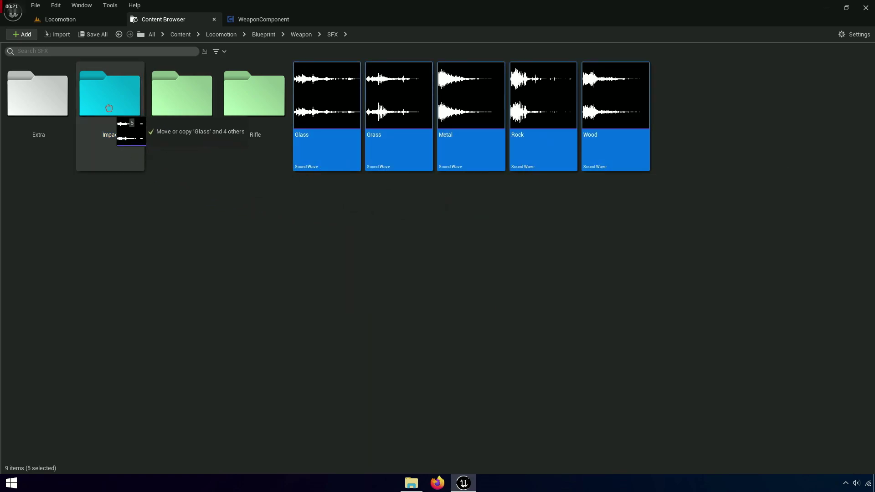
{"action": "left_click_drag", "start_coordinate": [344, 159], "coordinate": [111, 112]}
{"action": "left_click", "coordinate": [136, 128]}
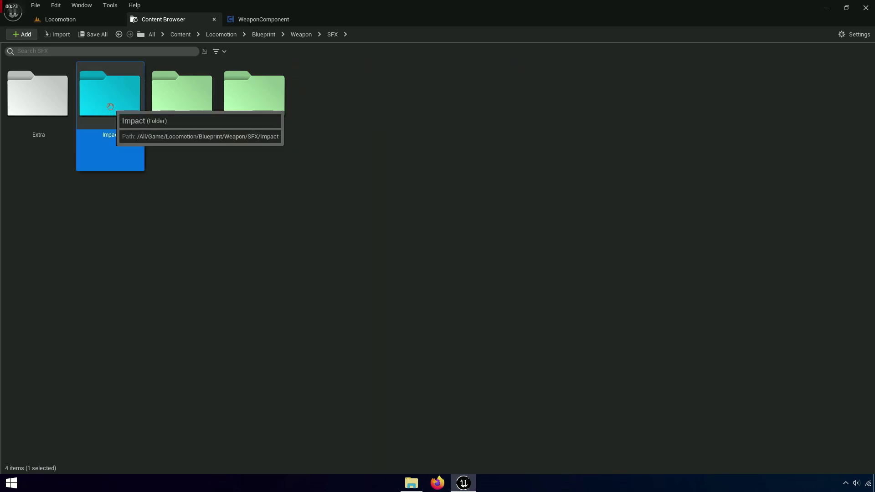
Open the Impact folder and select all five sound waves.
{"action": "double_click", "coordinate": [110, 132]}
{"action": "left_click", "coordinate": [44, 161]}
{"action": "left_click", "coordinate": [122, 207]}
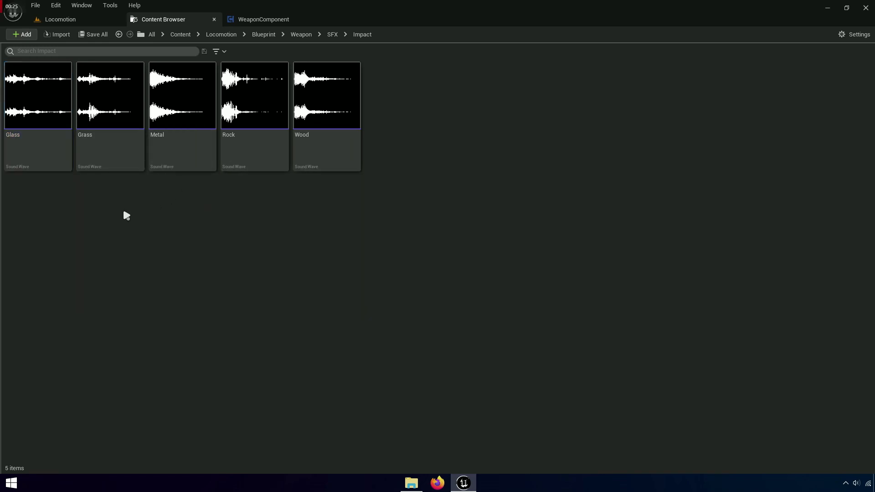
{"action": "right_click", "coordinate": [122, 206]}
{"action": "left_click", "coordinate": [82, 197]}
{"action": "left_click", "coordinate": [46, 150]}
{"action": "left_click", "coordinate": [334, 168], "text": "shift"}
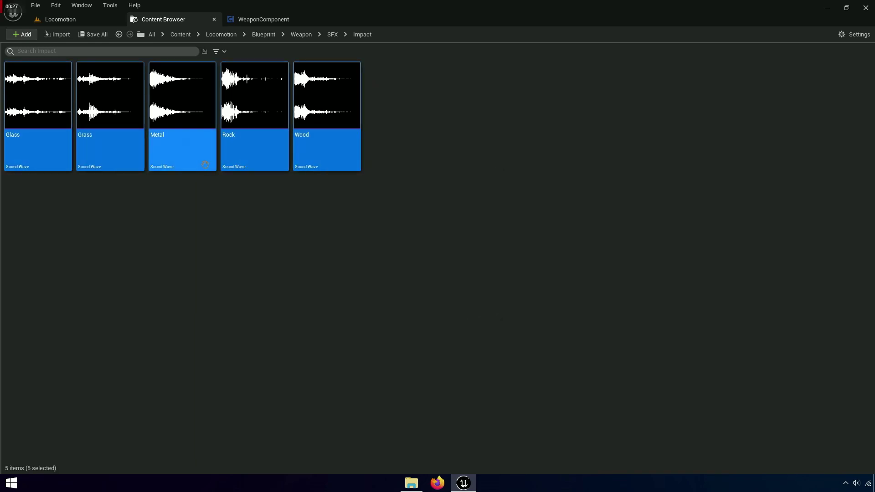
Create one sound cue per selected wave, save all five cues, and open Glass_Cue.
{"action": "right_click", "coordinate": [118, 153]}
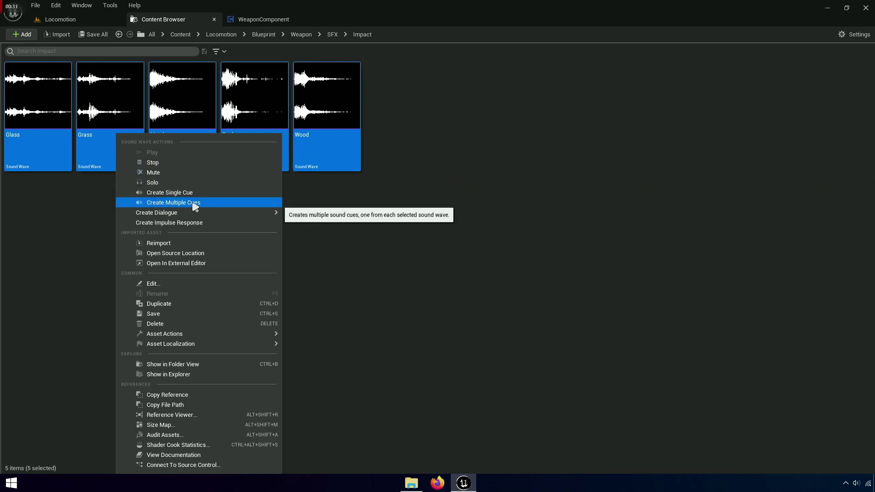
{"action": "left_click", "coordinate": [210, 207]}
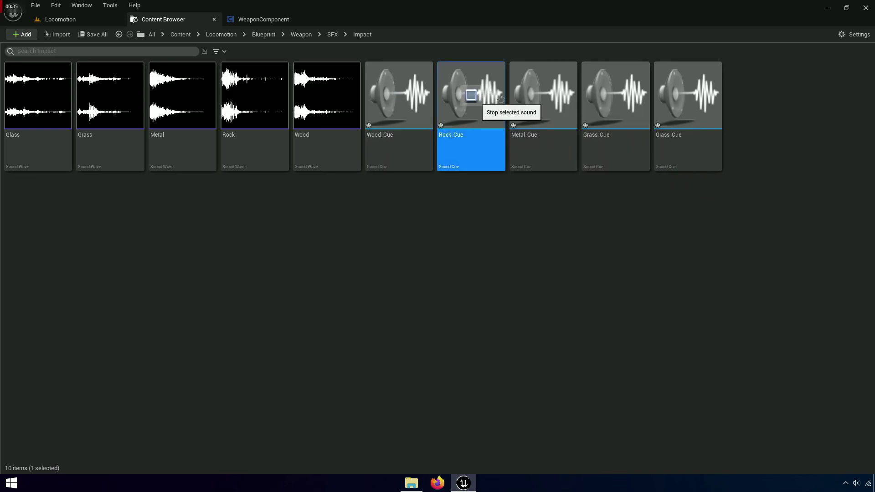
{"action": "left_click", "coordinate": [96, 35]}
{"action": "left_click", "coordinate": [520, 345]}
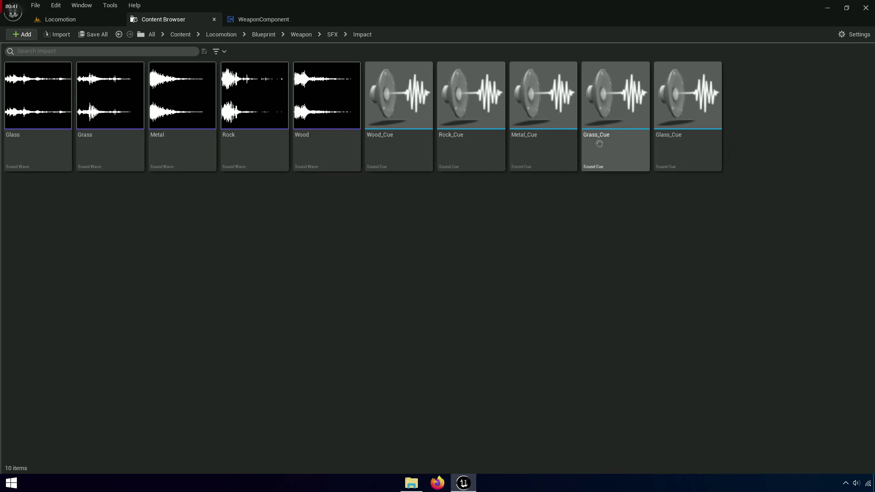
{"action": "left_click", "coordinate": [679, 143]}
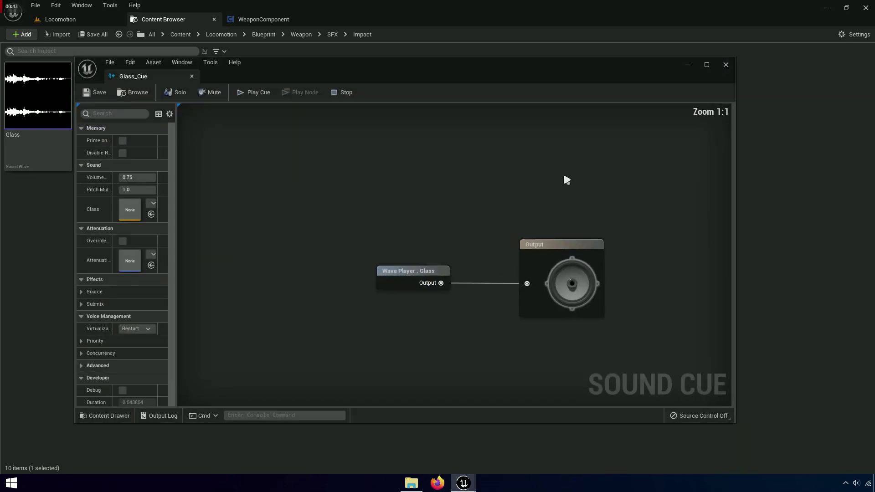
Dock Glass_Cue and insert a Modulator between Wave Player: Glass and Output.
{"action": "left_click_drag", "start_coordinate": [160, 80], "coordinate": [383, 23]}
{"action": "scroll", "coordinate": [387, 158], "scroll_direction": "up", "scroll_amount": 2}
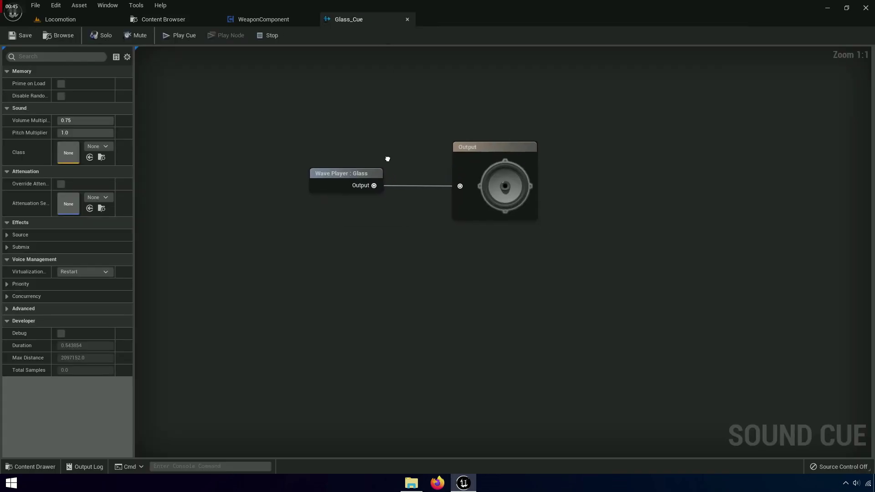
{"action": "scroll", "coordinate": [389, 173], "scroll_direction": "up", "scroll_amount": 4}
{"action": "scroll", "coordinate": [388, 173], "scroll_direction": "up", "scroll_amount": 1}
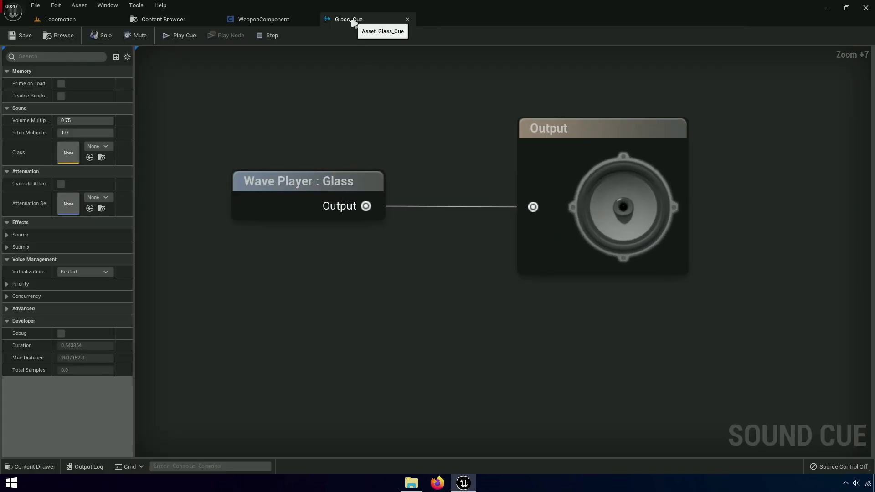
{"action": "left_click_drag", "start_coordinate": [542, 156], "coordinate": [729, 148]}
{"action": "left_click_drag", "start_coordinate": [357, 209], "coordinate": [454, 216]}
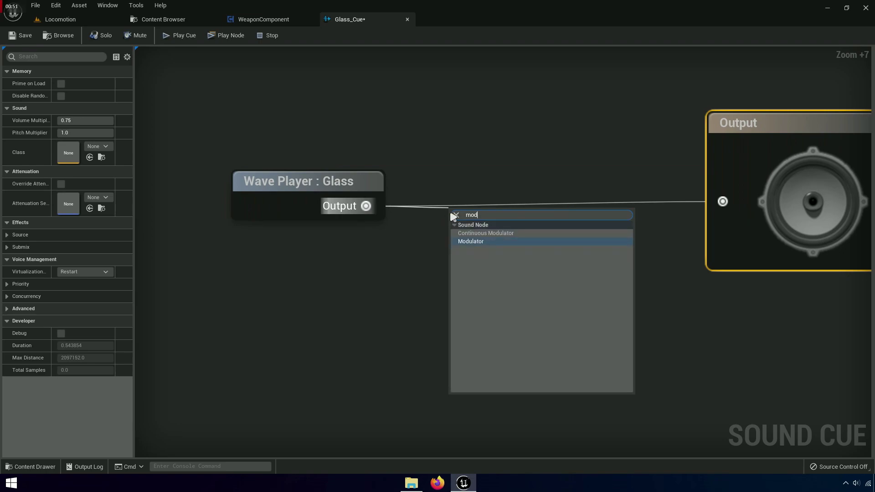
{"action": "left_click", "coordinate": [475, 241]}
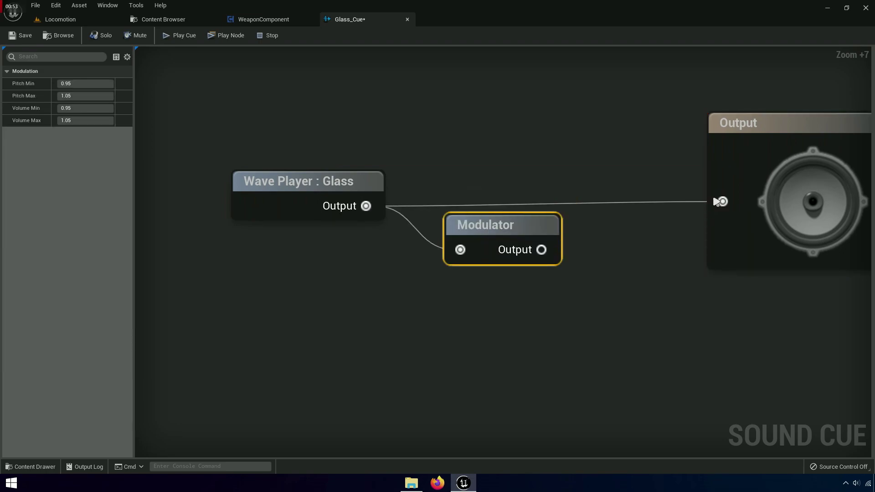
{"action": "right_click", "coordinate": [716, 202]}
{"action": "left_click", "coordinate": [747, 221]}
{"action": "right_click_drag", "start_coordinate": [508, 240], "coordinate": [346, 276]}
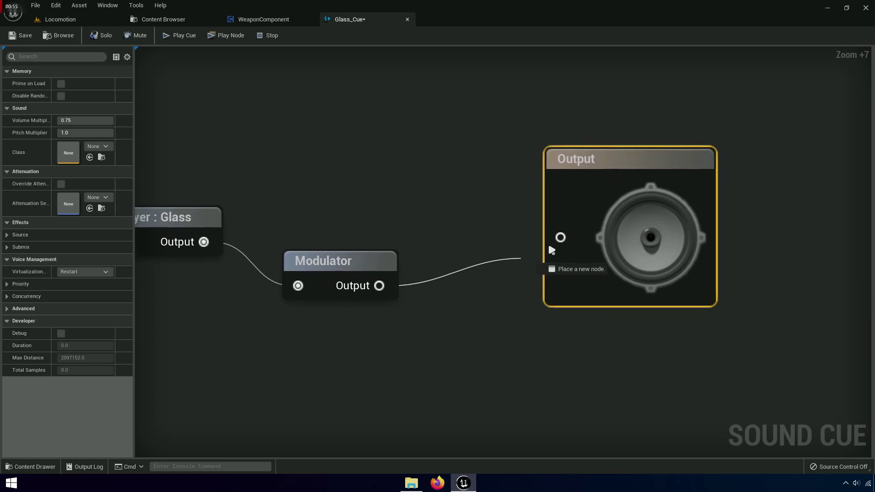
Line up Wave Player: Glass, Modulator and Output and check the Modulator's 0.95–1.05 ranges.
{"action": "right_click_drag", "start_coordinate": [434, 286], "coordinate": [574, 286]}
{"action": "left_click_drag", "start_coordinate": [469, 256], "coordinate": [582, 210]}
{"action": "left_click_drag", "start_coordinate": [262, 216], "coordinate": [414, 217]}
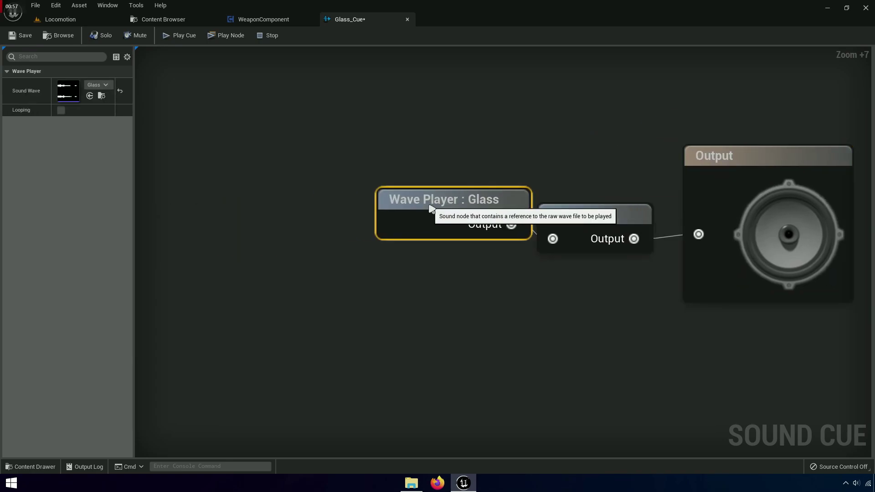
{"action": "left_click", "coordinate": [577, 315]}
{"action": "right_click_drag", "start_coordinate": [578, 314], "coordinate": [421, 312]}
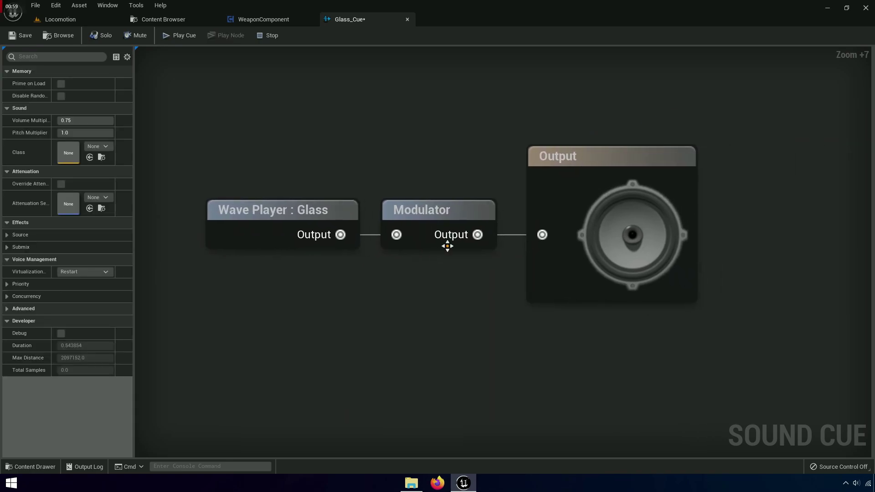
{"action": "left_click", "coordinate": [449, 211]}
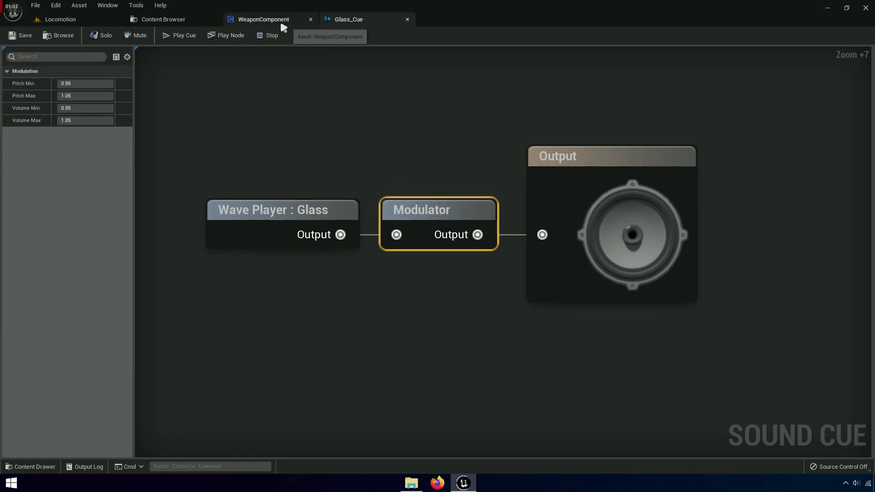
{"action": "left_click", "coordinate": [267, 23]}
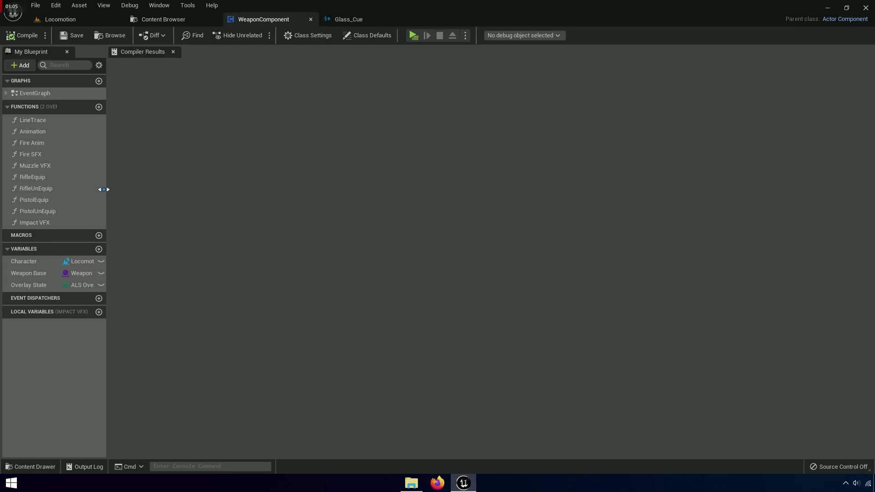
In Impact VFX, add a Spawn Sound Attached node from the emitter's Return Value.
{"action": "double_click", "coordinate": [33, 224]}
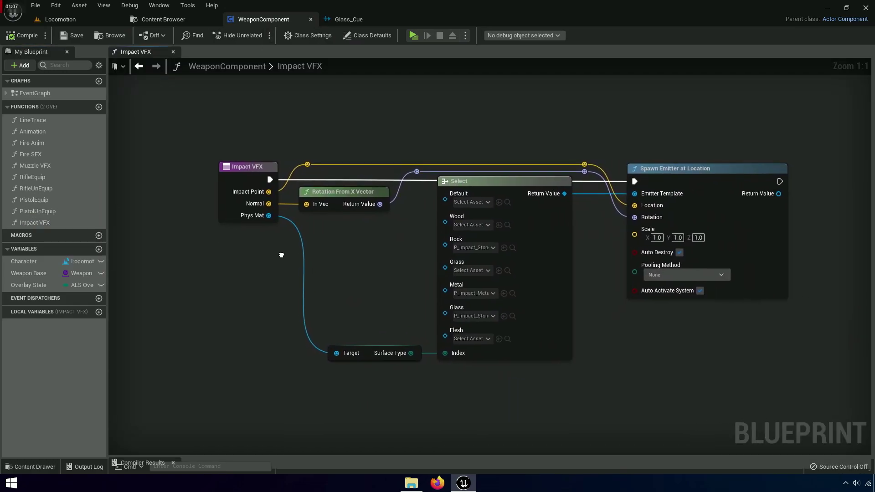
{"action": "right_click_drag", "start_coordinate": [252, 250], "coordinate": [179, 243]}
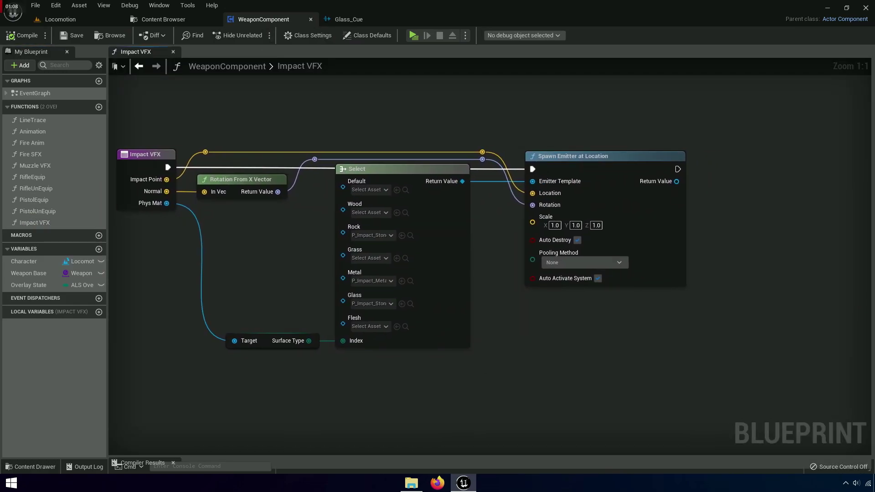
{"action": "right_click_drag", "start_coordinate": [729, 238], "coordinate": [470, 240]}
{"action": "scroll", "coordinate": [471, 240], "scroll_direction": "up", "scroll_amount": 5}
{"action": "mouse_move", "coordinate": [469, 289]}
{"action": "right_mouse_down"}
{"action": "mouse_move", "coordinate": [551, 232]}
{"action": "mouse_move", "coordinate": [815, 228]}
{"action": "mouse_move", "coordinate": [555, 231]}
{"action": "right_mouse_up"}
{"action": "scroll", "coordinate": [551, 232], "scroll_direction": "down", "scroll_amount": 5}
{"action": "scroll", "coordinate": [337, 194], "scroll_direction": "up", "scroll_amount": 4}
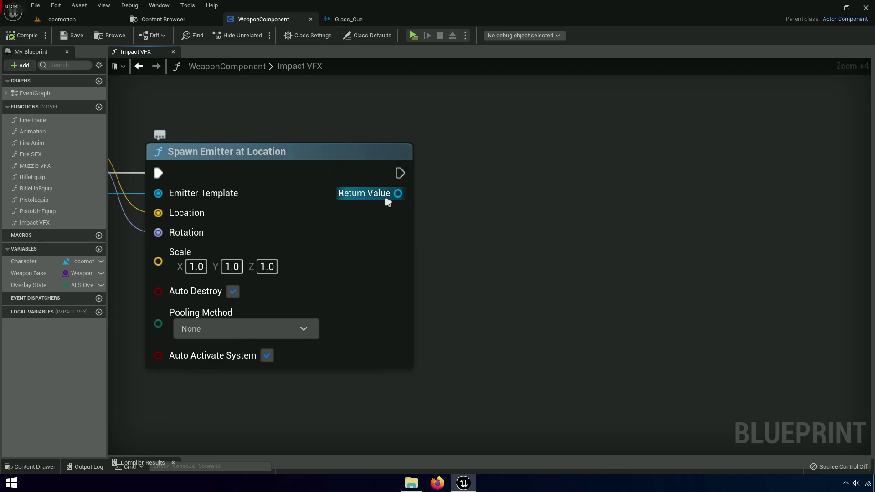
{"action": "left_click_drag", "start_coordinate": [537, 198], "coordinate": [537, 198]}
{"action": "type", "text": "spawn"}
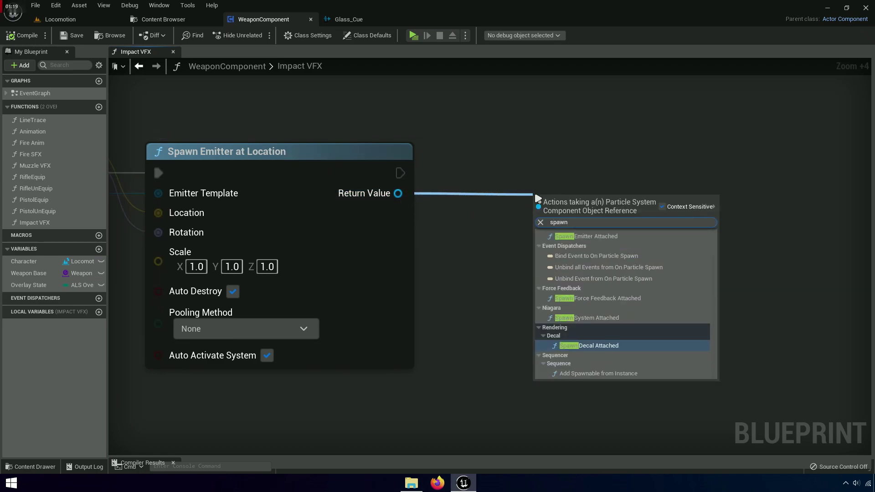
{"action": "type", "text": " sound attached"}
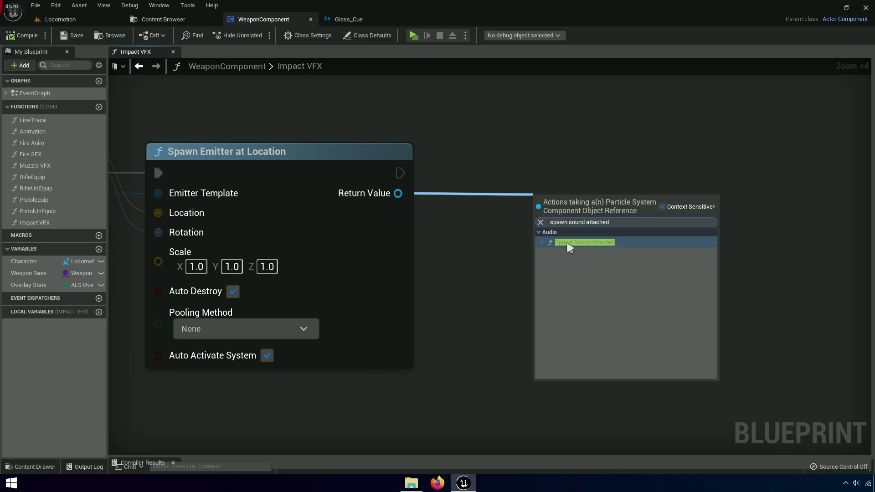
{"action": "left_click", "coordinate": [629, 250]}
{"action": "left_click_drag", "start_coordinate": [607, 219], "coordinate": [507, 159]}
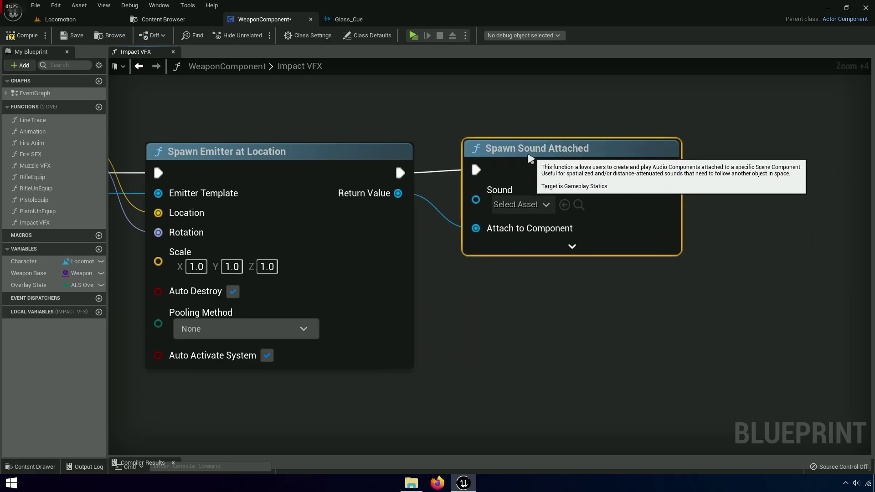
Expand Spawn Sound Attached to reveal its advanced inputs.
{"action": "scroll", "coordinate": [453, 233], "scroll_direction": "up", "scroll_amount": 3}
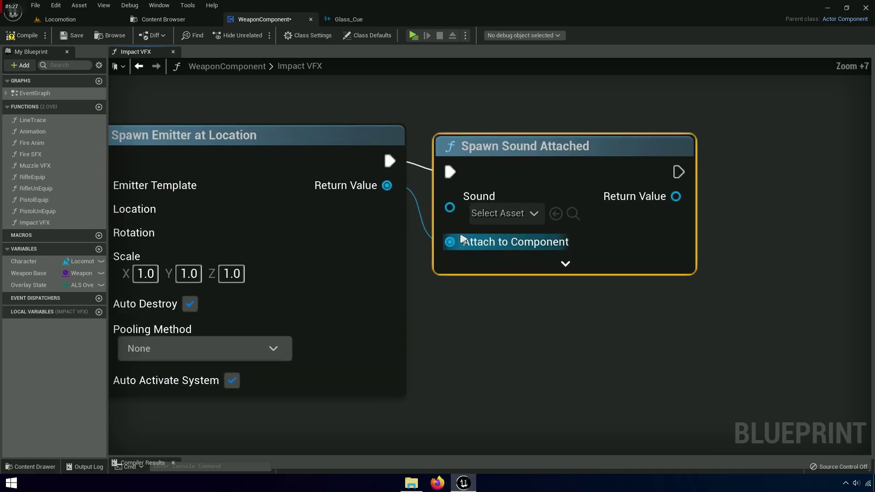
{"action": "left_click", "coordinate": [534, 262]}
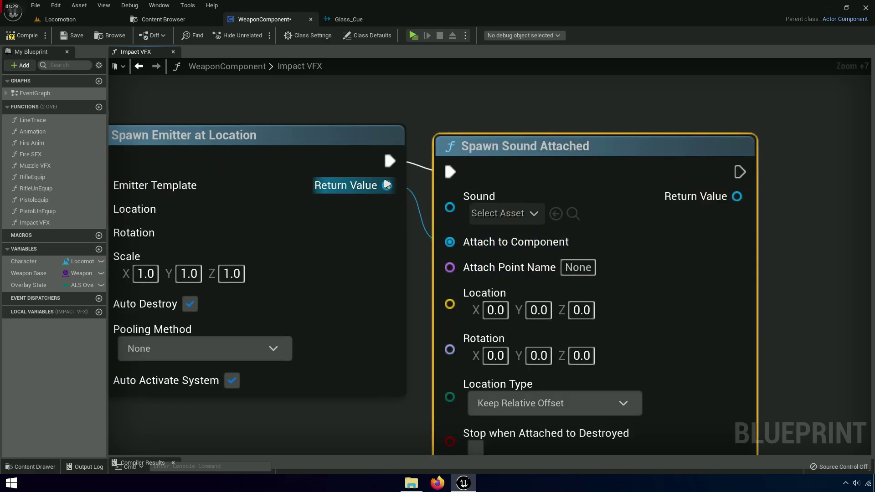
{"action": "right_click_drag", "start_coordinate": [585, 245], "coordinate": [572, 207]}
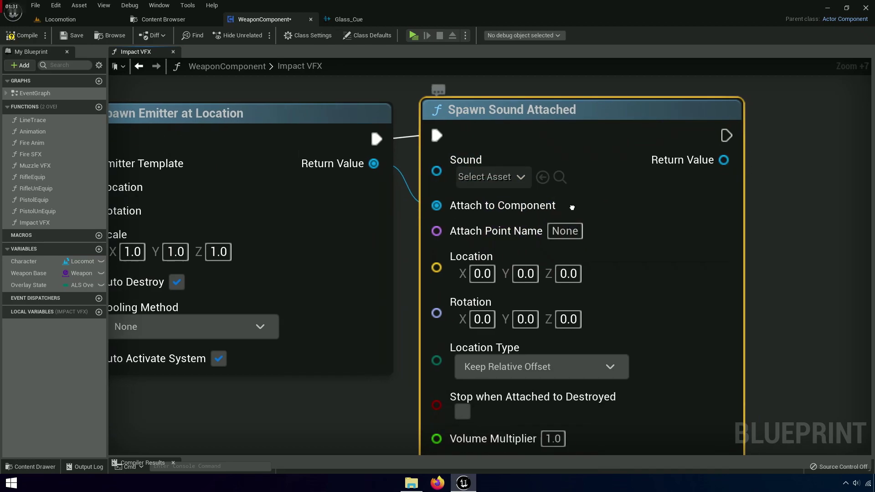
{"action": "scroll", "coordinate": [455, 137], "scroll_direction": "down", "scroll_amount": 5}
Cancel an unused 'spawn sound at' action search and move Spawn Sound Attached further right.
{"action": "right_click", "coordinate": [316, 359]}
{"action": "type", "text": "sow"}
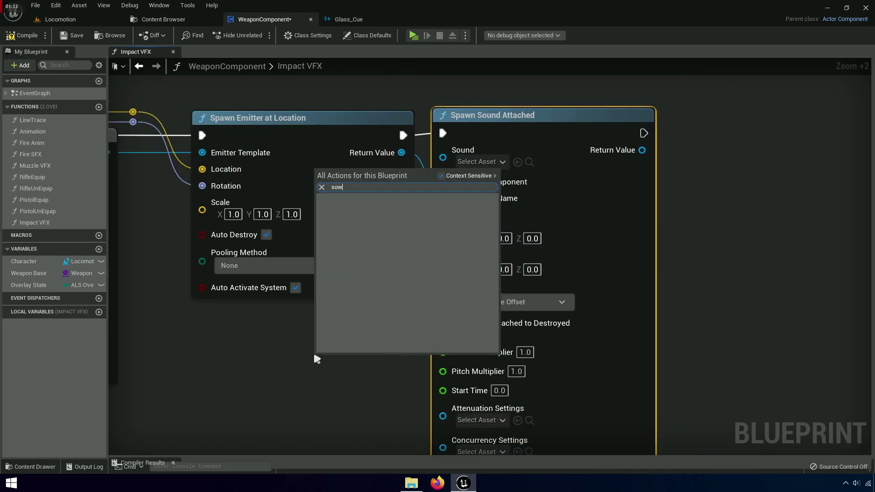
{"action": "key", "text": "BackSpace"}
{"action": "key", "text": "BackSpace"}
{"action": "type", "text": "pa"}
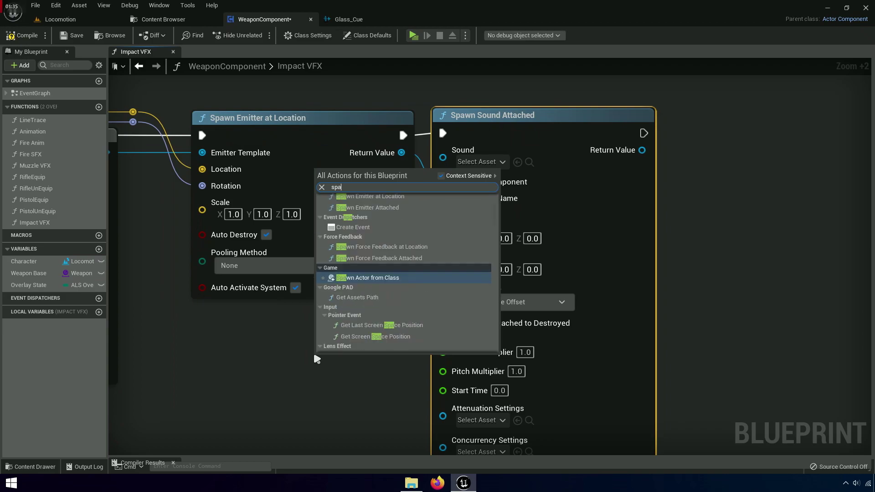
{"action": "type", "text": "wn soun"}
{"action": "type", "text": "d"}
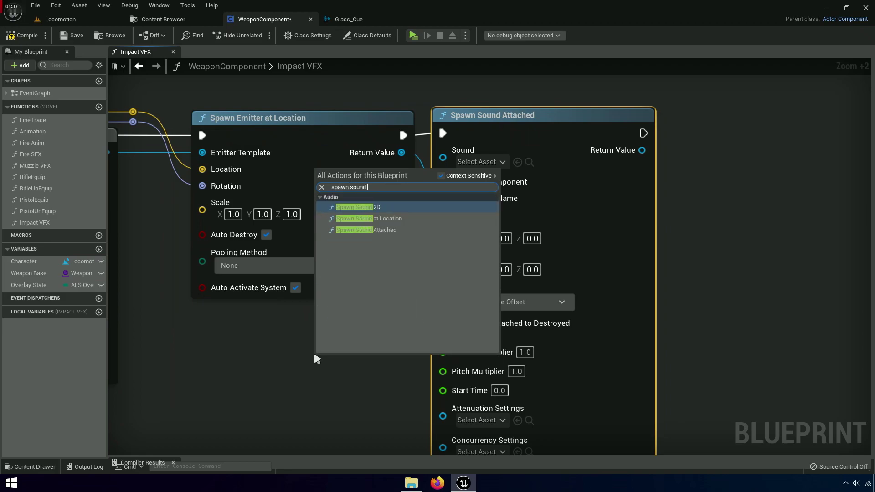
{"action": "type", "text": " at"}
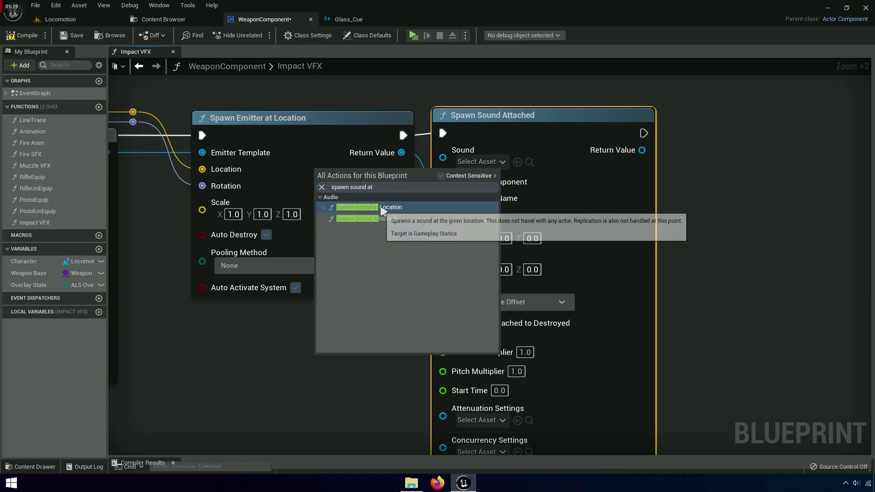
{"action": "left_click", "coordinate": [510, 221]}
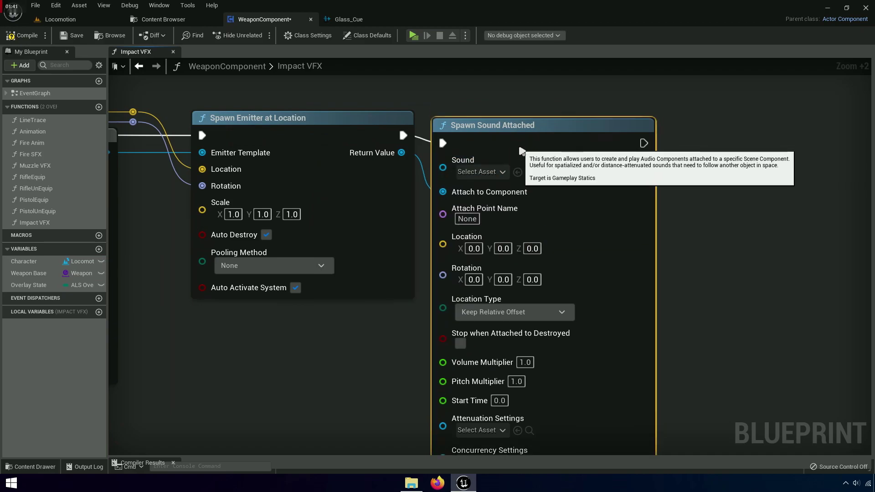
{"action": "left_click_drag", "start_coordinate": [520, 137], "coordinate": [699, 151]}
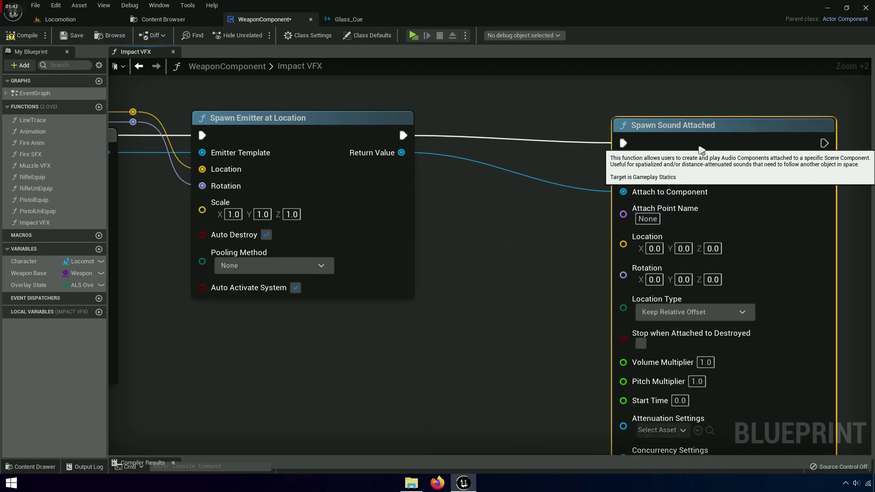
{"action": "left_click", "coordinate": [530, 255]}
{"action": "right_click_drag", "start_coordinate": [530, 255], "coordinate": [392, 230]}
Wire the Impact VFX impact output into Spawn Sound Attached's Location input.
{"action": "scroll", "coordinate": [393, 236], "scroll_direction": "down", "scroll_amount": 2}
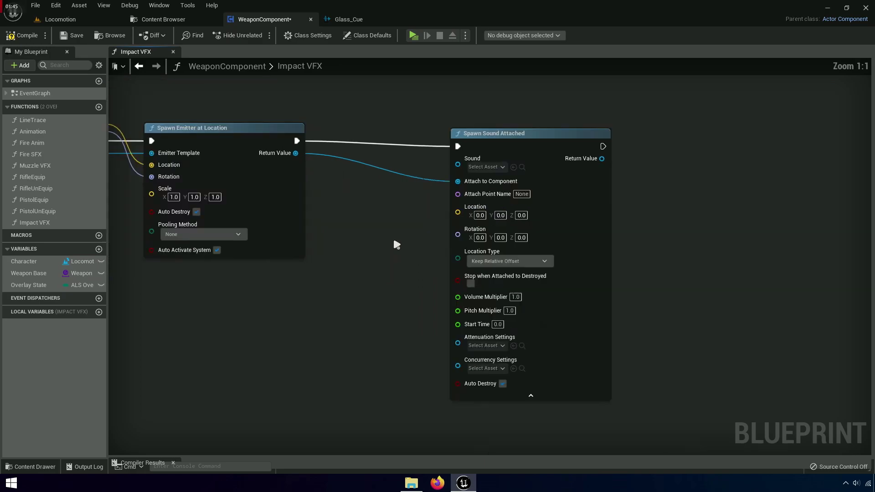
{"action": "scroll", "coordinate": [392, 236], "scroll_direction": "down", "scroll_amount": 1}
{"action": "right_click_drag", "start_coordinate": [481, 244], "coordinate": [722, 254]}
{"action": "scroll", "coordinate": [386, 240], "scroll_direction": "up", "scroll_amount": 1}
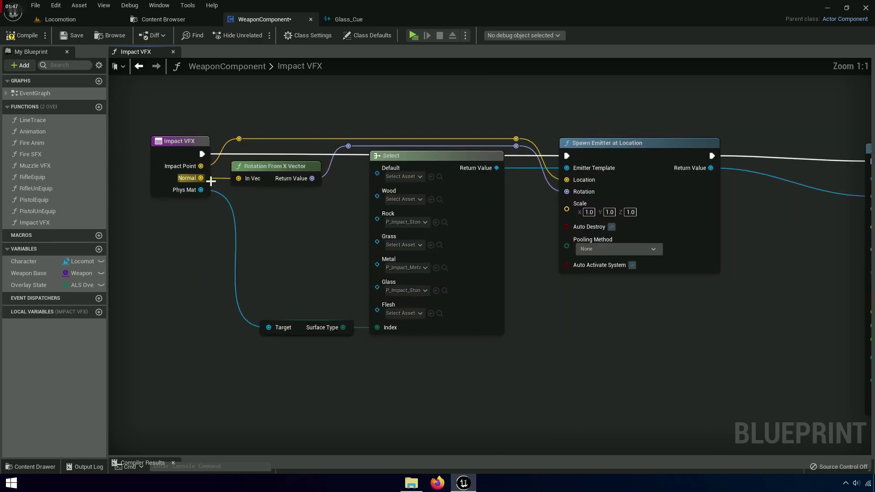
{"action": "right_click_drag", "start_coordinate": [544, 279], "coordinate": [472, 287]}
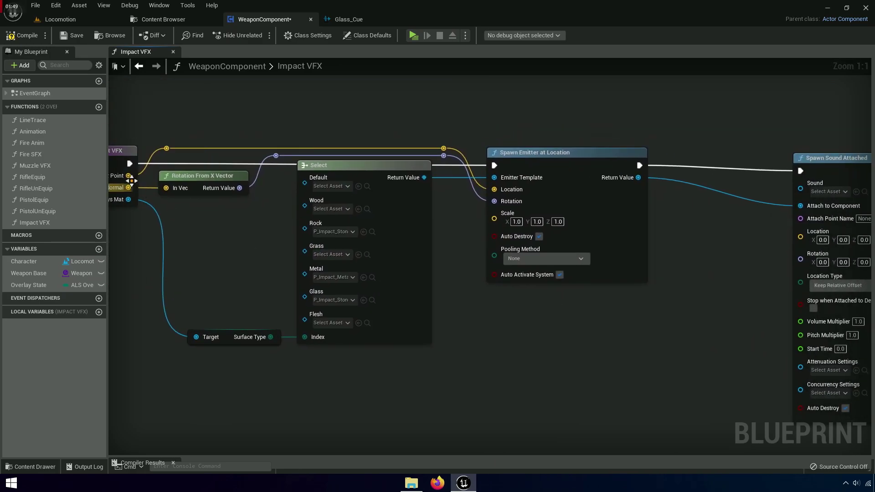
{"action": "left_click_drag", "start_coordinate": [130, 181], "coordinate": [675, 244]}
{"action": "right_click_drag", "start_coordinate": [408, 259], "coordinate": [612, 255]}
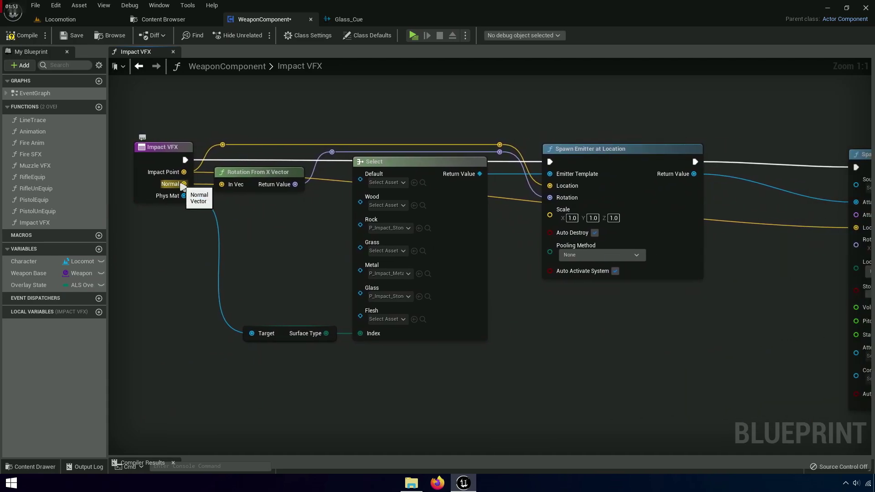
{"action": "left_click_drag", "start_coordinate": [183, 184], "coordinate": [137, 208]}
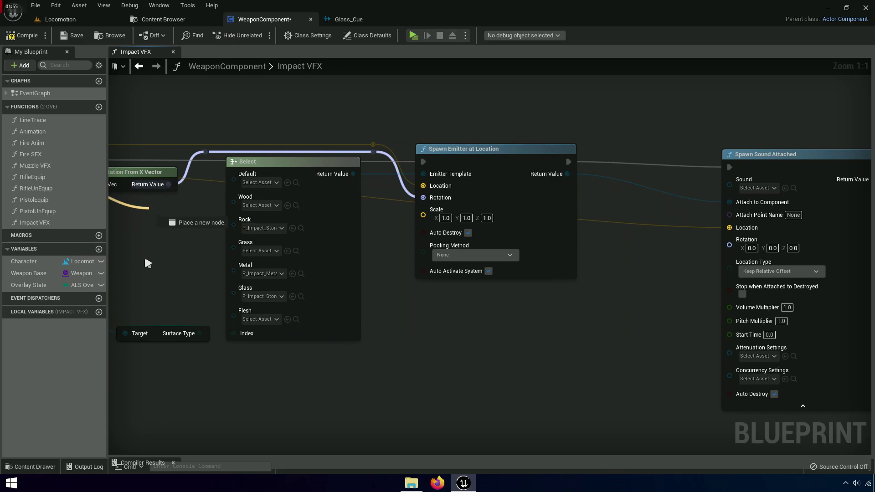
{"action": "right_click_drag", "start_coordinate": [148, 263], "coordinate": [293, 260]}
{"action": "mouse_move", "coordinate": [309, 230]}
{"action": "right_mouse_down"}
{"action": "mouse_move", "coordinate": [315, 235]}
{"action": "mouse_move", "coordinate": [263, 234]}
{"action": "right_mouse_up"}
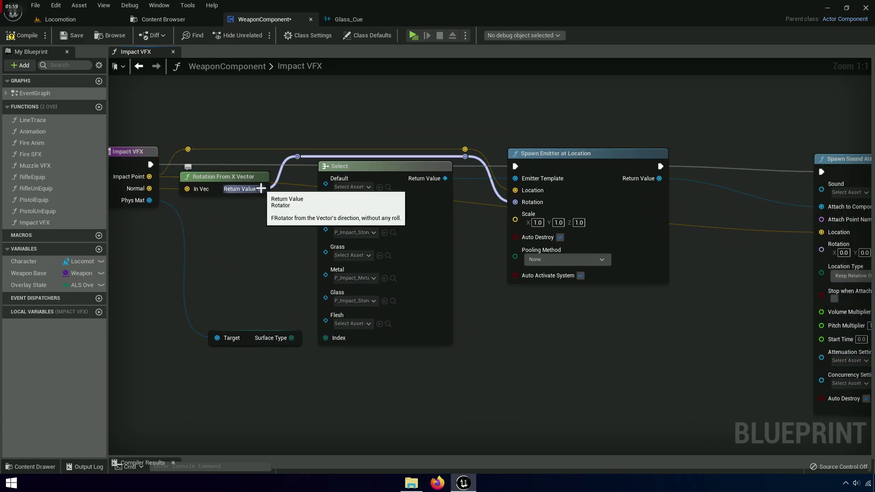
Feed Rotation From X Vector's Return Value into the sound's Rotation, then pull a Surface Type wire.
{"action": "left_click_drag", "start_coordinate": [260, 189], "coordinate": [631, 246]}
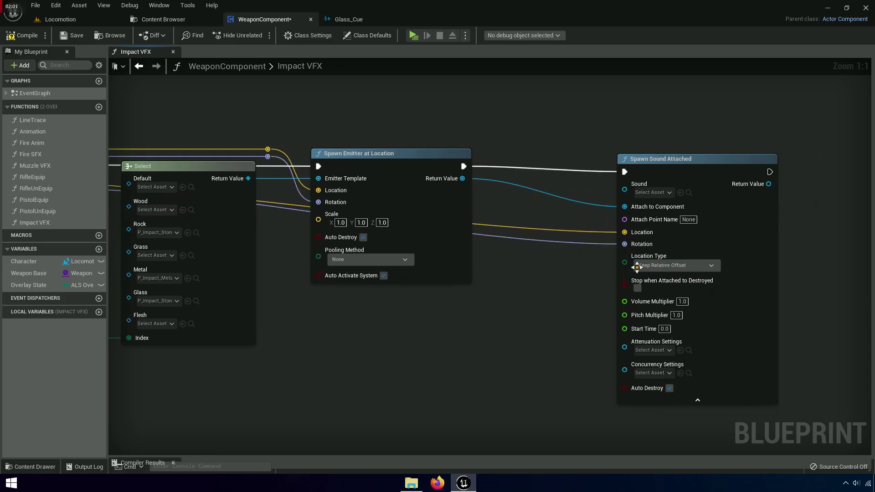
{"action": "right_click_drag", "start_coordinate": [619, 261], "coordinate": [441, 256]}
{"action": "scroll", "coordinate": [636, 175], "scroll_direction": "up", "scroll_amount": 3}
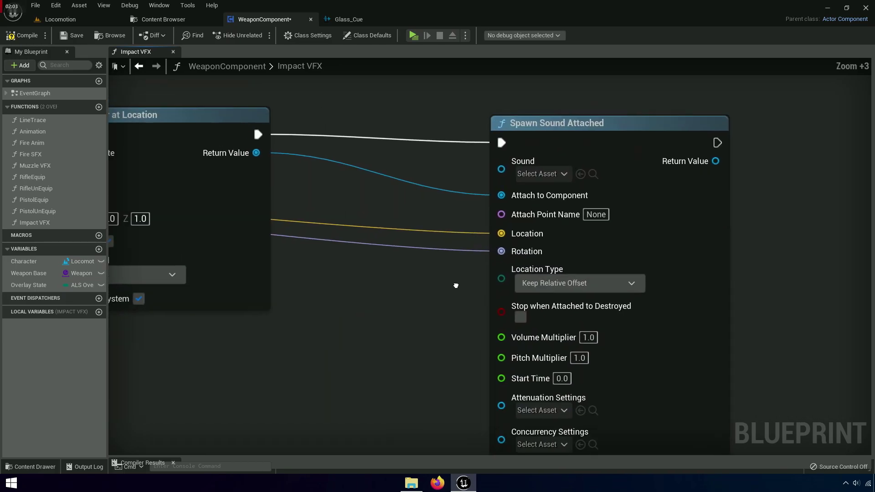
{"action": "left_click", "coordinate": [636, 175]}
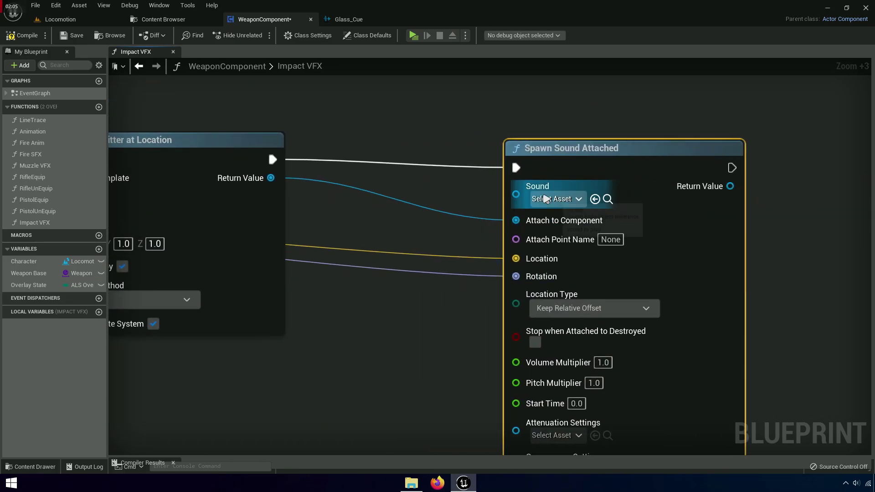
{"action": "scroll", "coordinate": [526, 251], "scroll_direction": "down", "scroll_amount": 3}
{"action": "scroll", "coordinate": [527, 250], "scroll_direction": "down", "scroll_amount": 3}
{"action": "scroll", "coordinate": [372, 305], "scroll_direction": "up", "scroll_amount": 6}
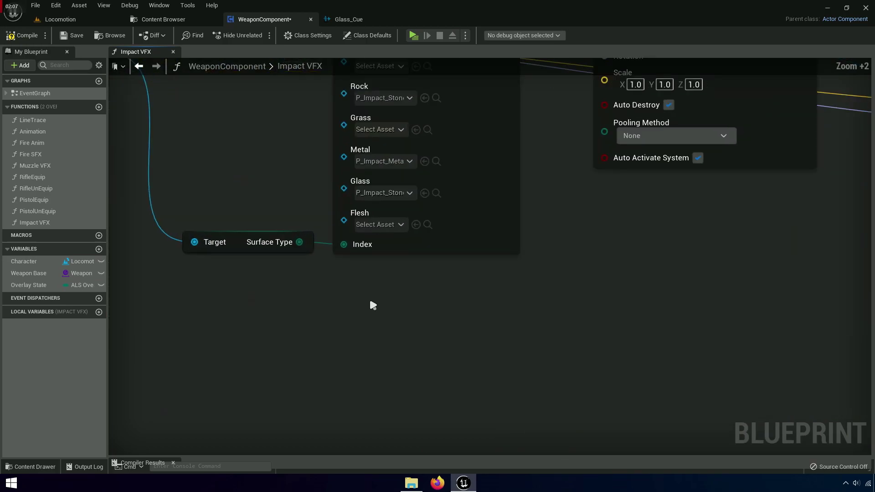
{"action": "mouse_move", "coordinate": [296, 245]}
{"action": "left_mouse_down"}
{"action": "mouse_move", "coordinate": [734, 322]}
{"action": "mouse_move", "coordinate": [345, 297]}
{"action": "left_mouse_up"}
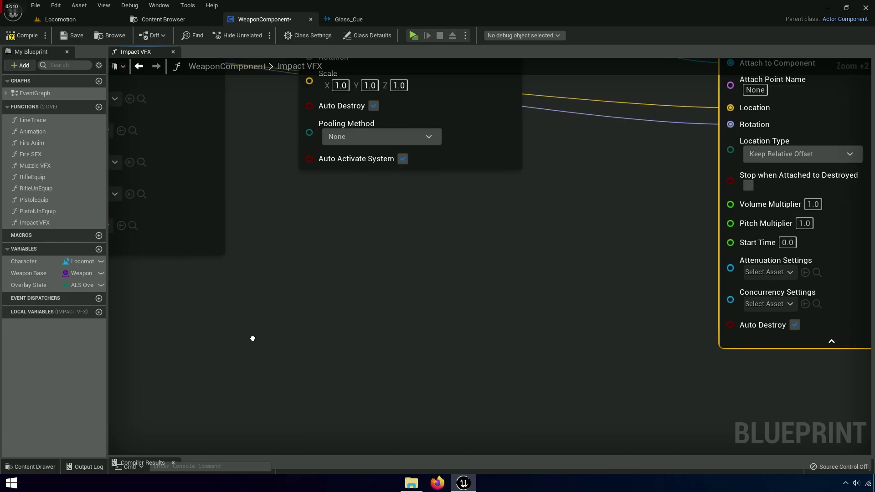
{"action": "scroll", "coordinate": [373, 348], "scroll_direction": "down", "scroll_amount": 4}
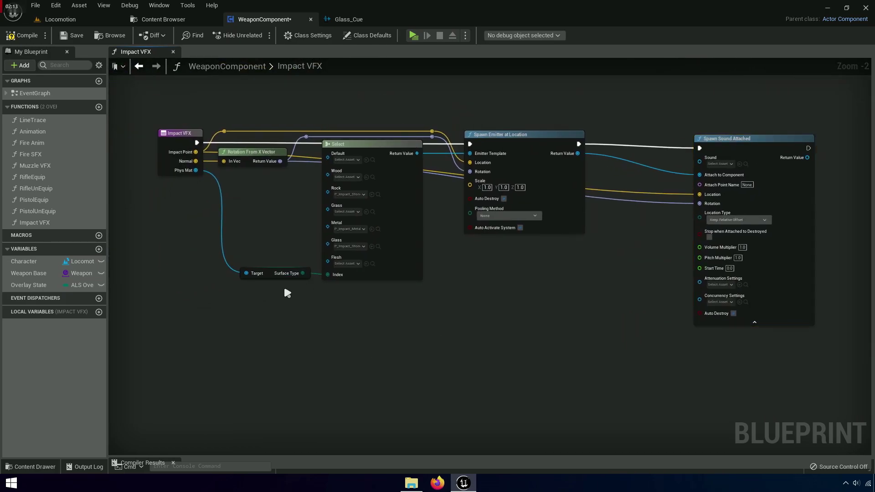
Add a Select node driven by the Surface Type output and move it up and right.
{"action": "left_click_drag", "start_coordinate": [302, 274], "coordinate": [319, 285]}
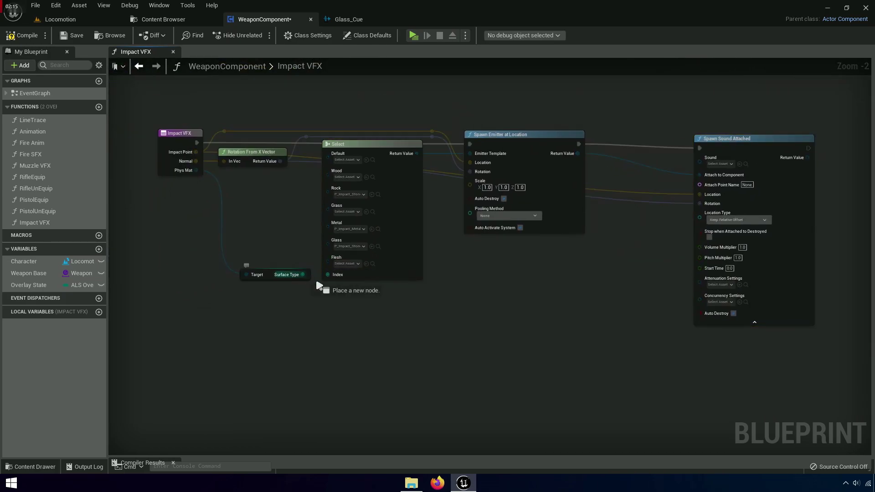
{"action": "left_click_drag", "start_coordinate": [389, 323], "coordinate": [389, 324]}
{"action": "type", "text": "se"}
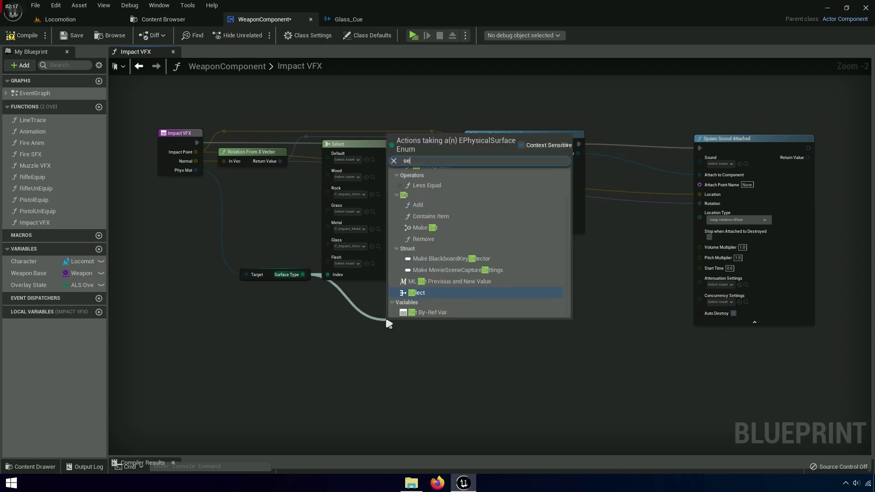
{"action": "type", "text": "lect"}
{"action": "left_click", "coordinate": [416, 201]}
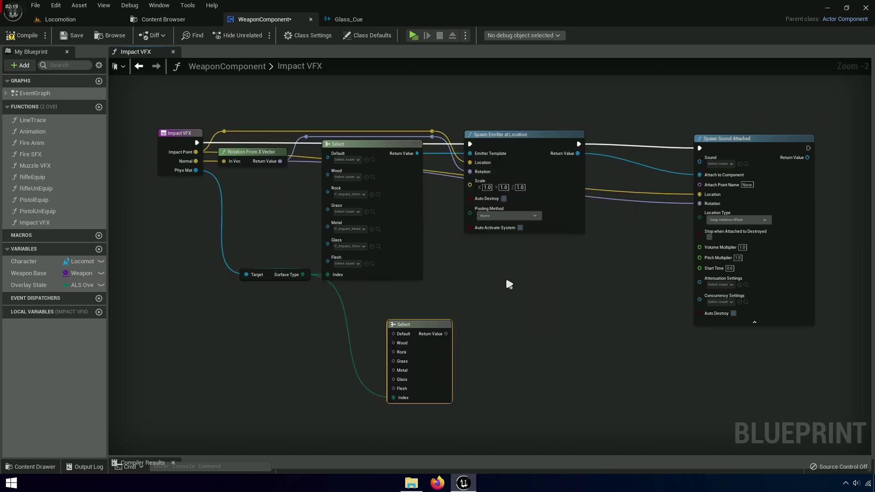
{"action": "left_click_drag", "start_coordinate": [411, 335], "coordinate": [614, 259]}
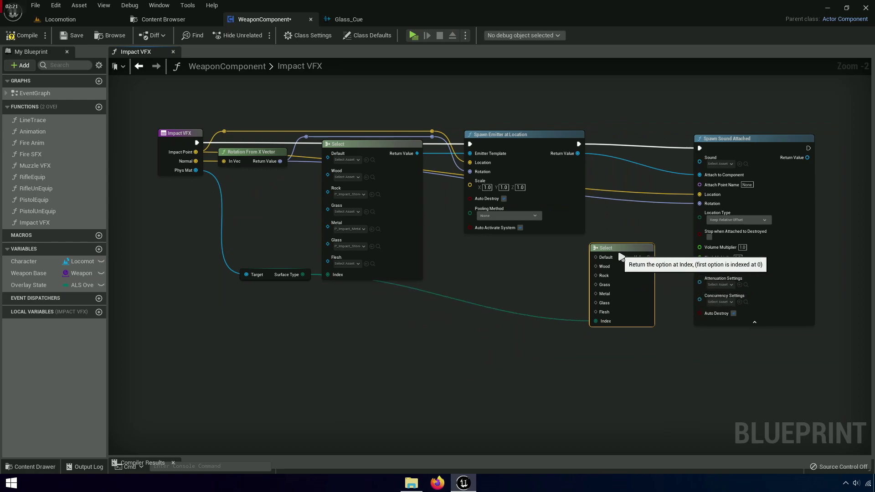
Wire the Select's Return Value into Spawn Sound Attached's Sound input and align both nodes.
{"action": "scroll", "coordinate": [611, 357], "scroll_direction": "up", "scroll_amount": 4}
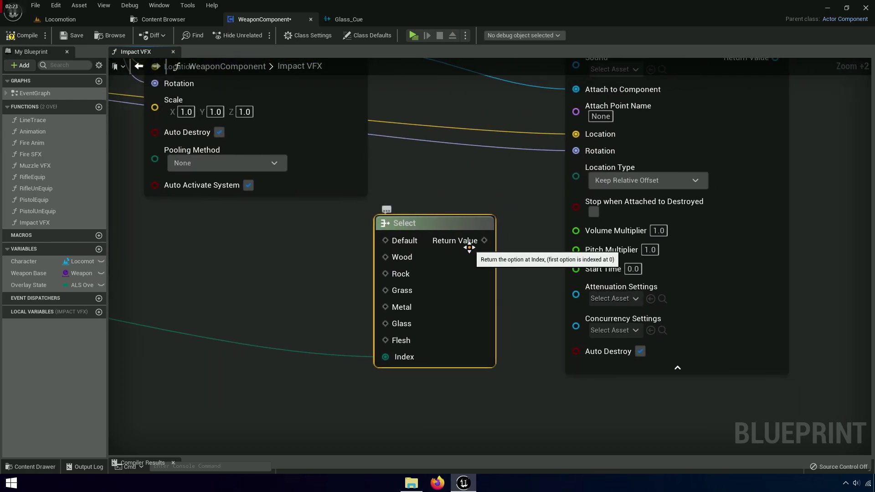
{"action": "right_click_drag", "start_coordinate": [489, 240], "coordinate": [438, 298]}
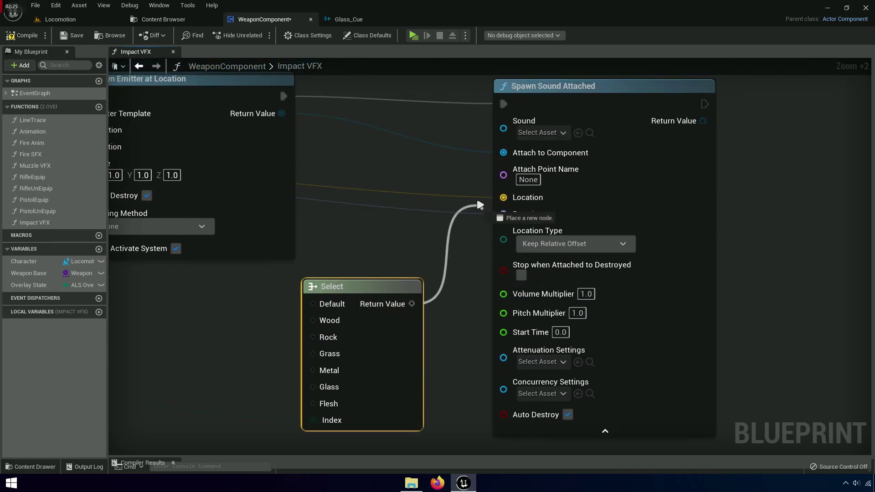
{"action": "left_click_drag", "start_coordinate": [409, 304], "coordinate": [504, 128]}
{"action": "scroll", "coordinate": [421, 404], "scroll_direction": "down", "scroll_amount": 4}
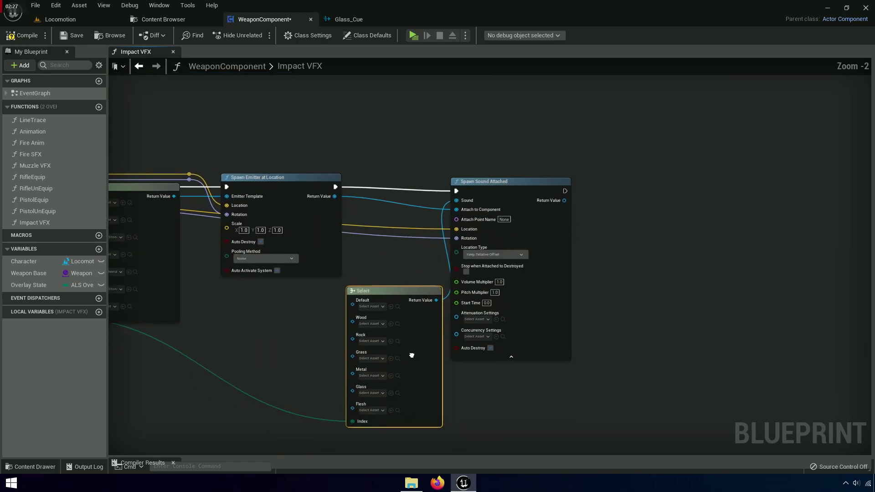
{"action": "mouse_move", "coordinate": [394, 294]}
{"action": "left_mouse_down"}
{"action": "mouse_move", "coordinate": [407, 204]}
{"action": "mouse_move", "coordinate": [396, 193]}
{"action": "left_mouse_up"}
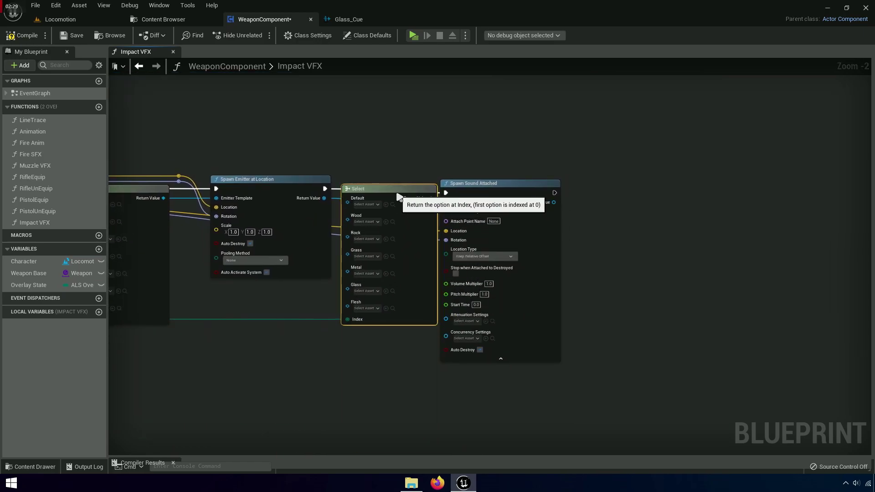
{"action": "right_click_drag", "start_coordinate": [413, 178], "coordinate": [360, 195]}
{"action": "left_click", "coordinate": [442, 210]}
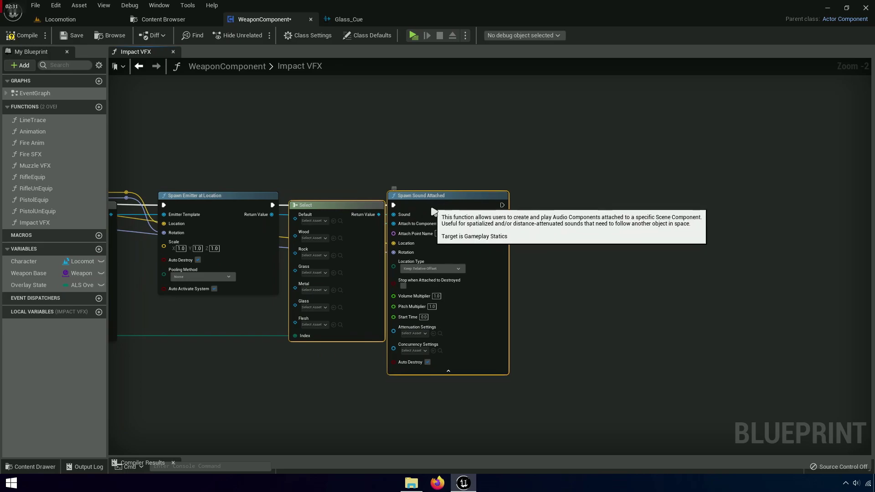
{"action": "left_click_drag", "start_coordinate": [426, 204], "coordinate": [431, 203]}
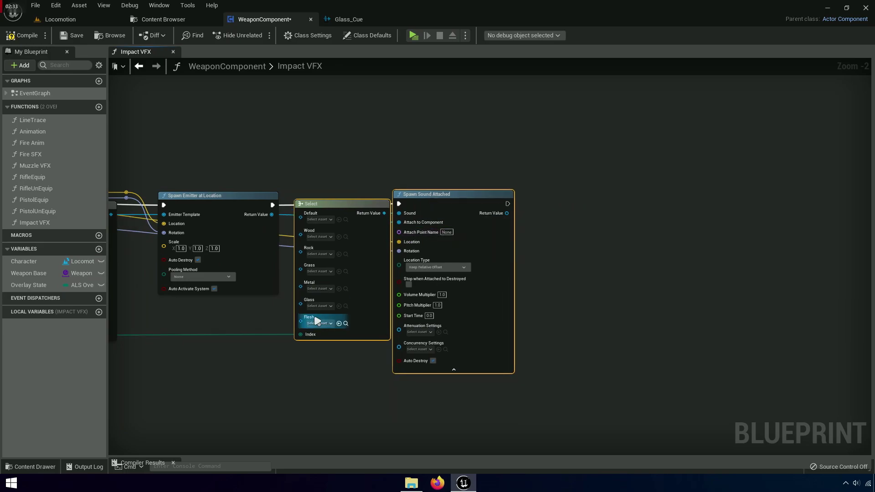
{"action": "scroll", "coordinate": [252, 310], "scroll_direction": "up", "scroll_amount": 2}
{"action": "mouse_move", "coordinate": [252, 311]}
{"action": "right_mouse_down"}
{"action": "mouse_move", "coordinate": [648, 299]}
{"action": "mouse_move", "coordinate": [505, 326]}
{"action": "mouse_move", "coordinate": [588, 326]}
{"action": "right_mouse_up"}
Route the Surface Type wire through two reroute knots placed below the emitter Select node.
{"action": "scroll", "coordinate": [504, 325], "scroll_direction": "up", "scroll_amount": 3, "text": "ctrl"}
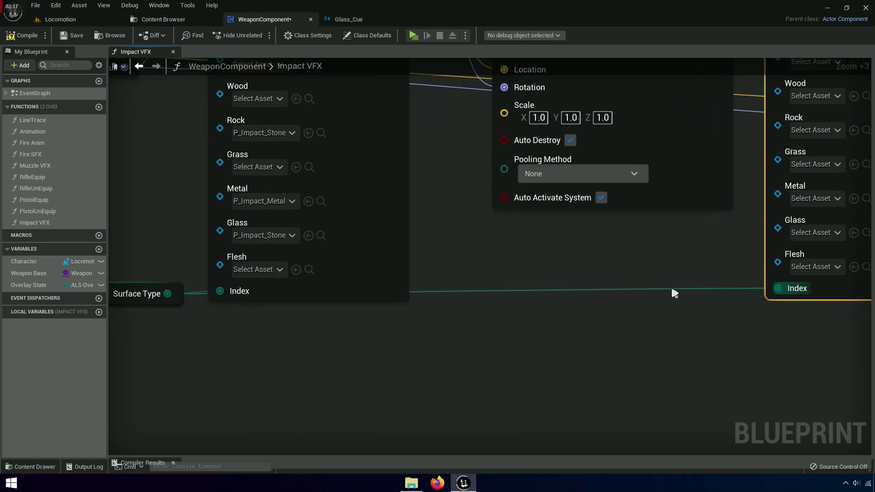
{"action": "double_click", "coordinate": [440, 286]}
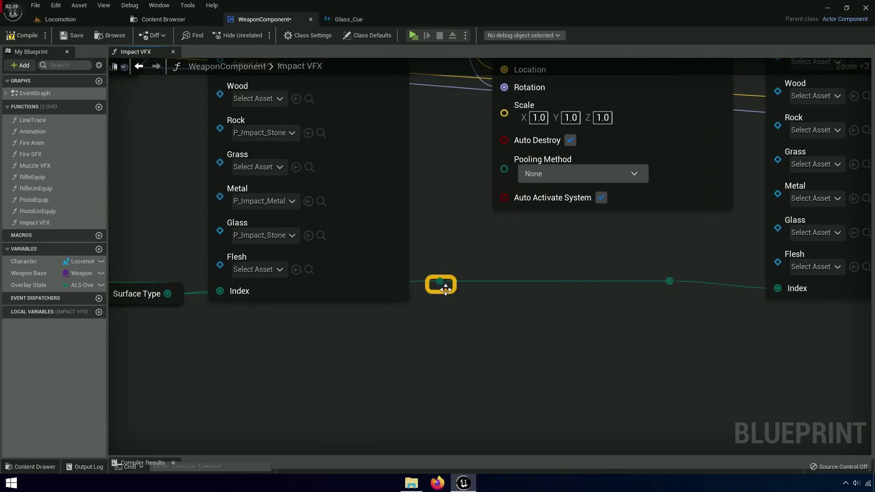
{"action": "key", "text": "ctrl+z"}
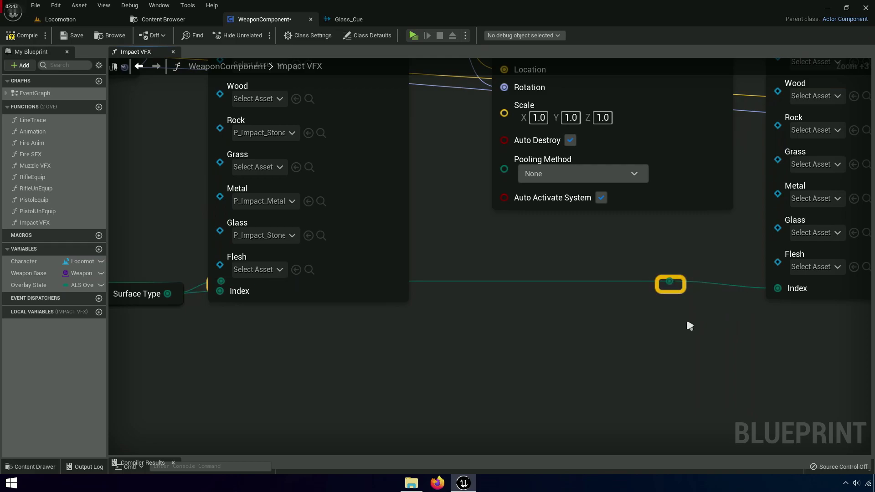
{"action": "left_click_drag", "start_coordinate": [669, 283], "coordinate": [669, 316]}
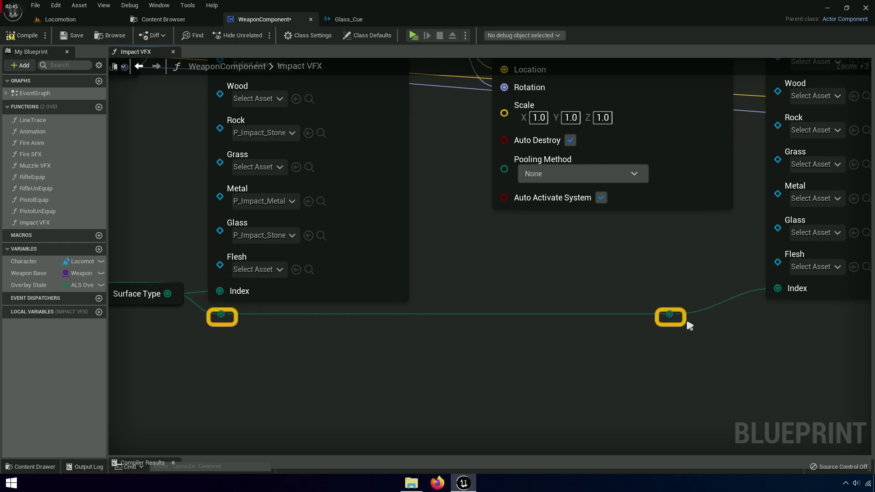
{"action": "right_click_drag", "start_coordinate": [622, 378], "coordinate": [730, 360]}
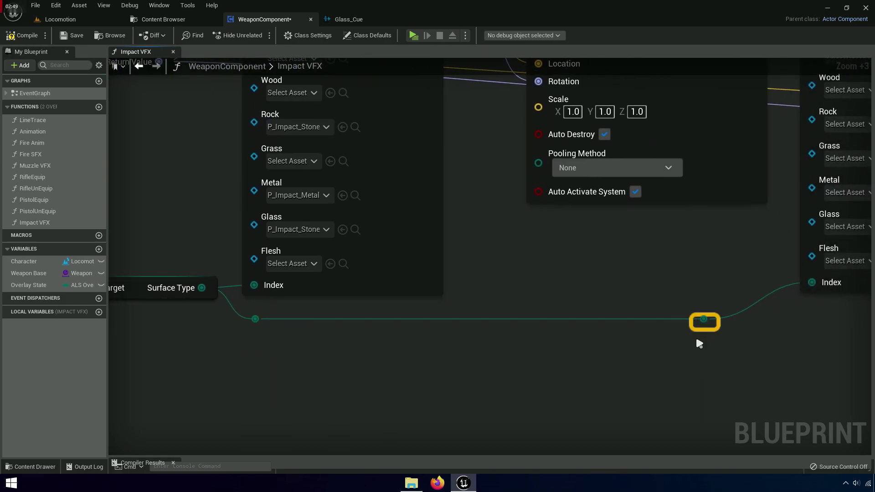
{"action": "left_click_drag", "start_coordinate": [696, 339], "coordinate": [779, 352]}
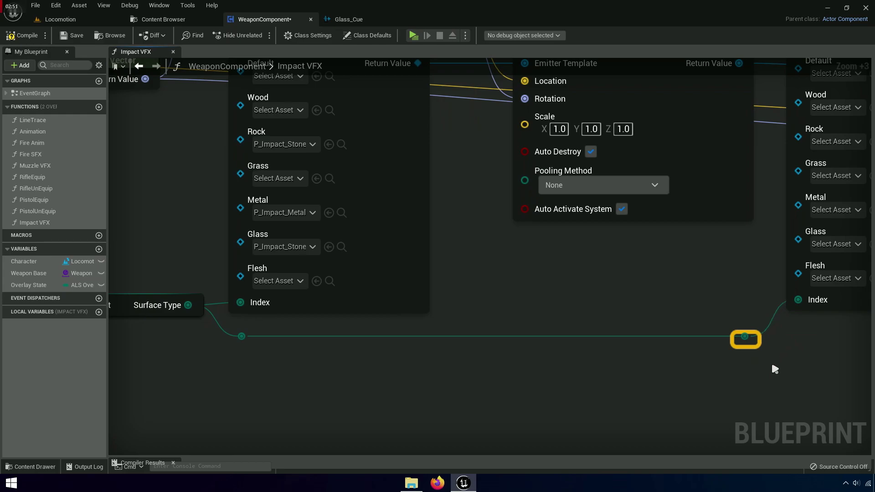
{"action": "scroll", "coordinate": [773, 365], "scroll_direction": "down", "scroll_amount": 4}
{"action": "right_click_drag", "start_coordinate": [773, 366], "coordinate": [433, 414]}
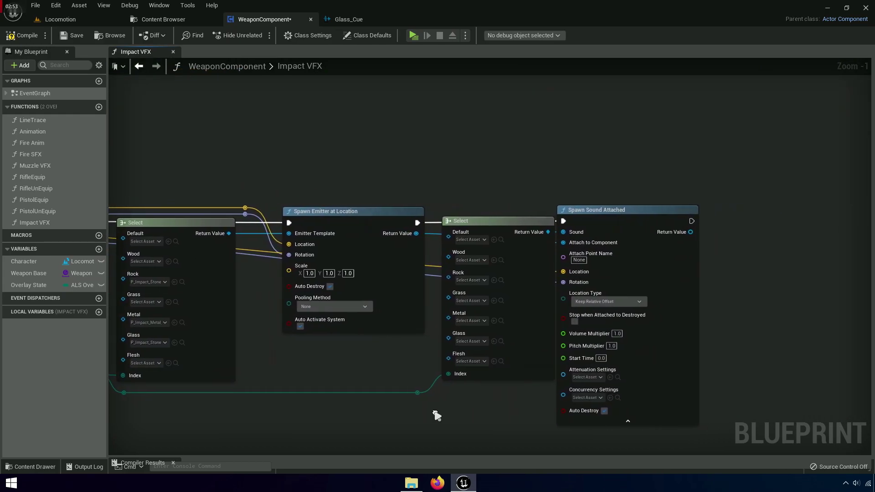
{"action": "scroll", "coordinate": [412, 336], "scroll_direction": "up", "scroll_amount": 3}
{"action": "right_click_drag", "start_coordinate": [412, 340], "coordinate": [540, 338]}
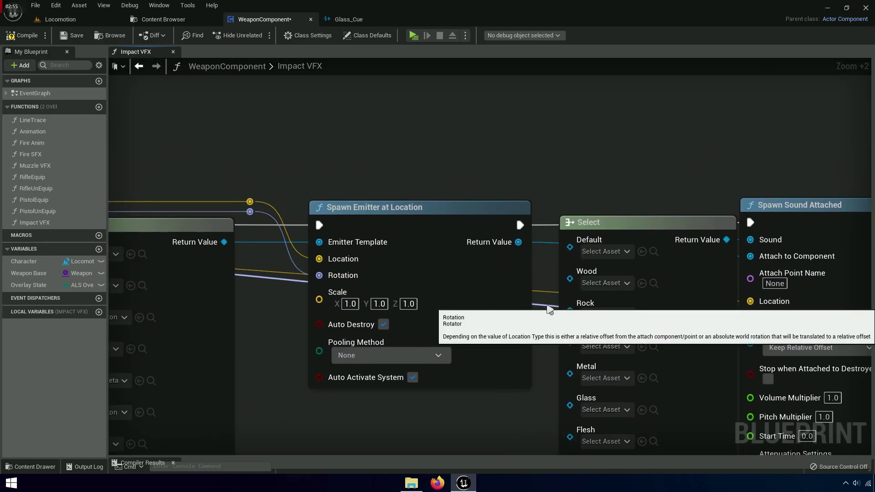
{"action": "right_click_drag", "start_coordinate": [545, 304], "coordinate": [573, 344]}
{"action": "scroll", "coordinate": [570, 357], "scroll_direction": "down", "scroll_amount": 3}
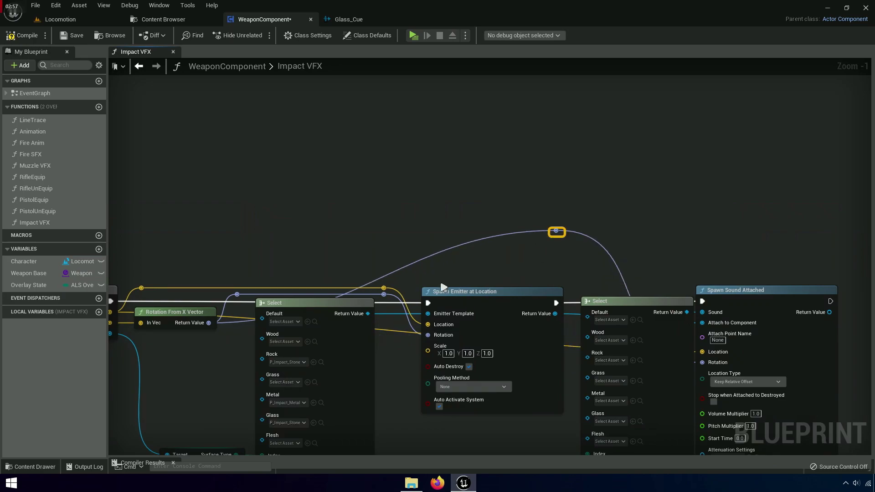
Add reroute knots on the Rotation and Location wires and shift Spawn Sound Attached right.
{"action": "double_click", "coordinate": [401, 270]}
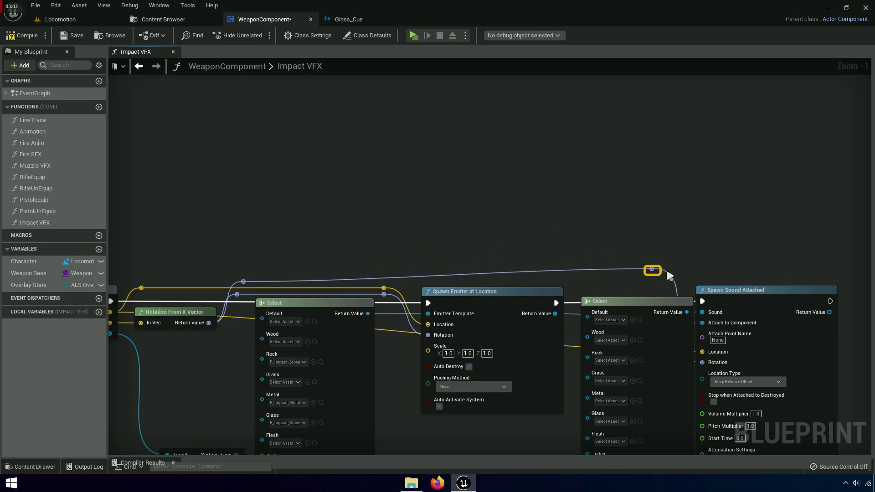
{"action": "left_click_drag", "start_coordinate": [710, 319], "coordinate": [736, 319]}
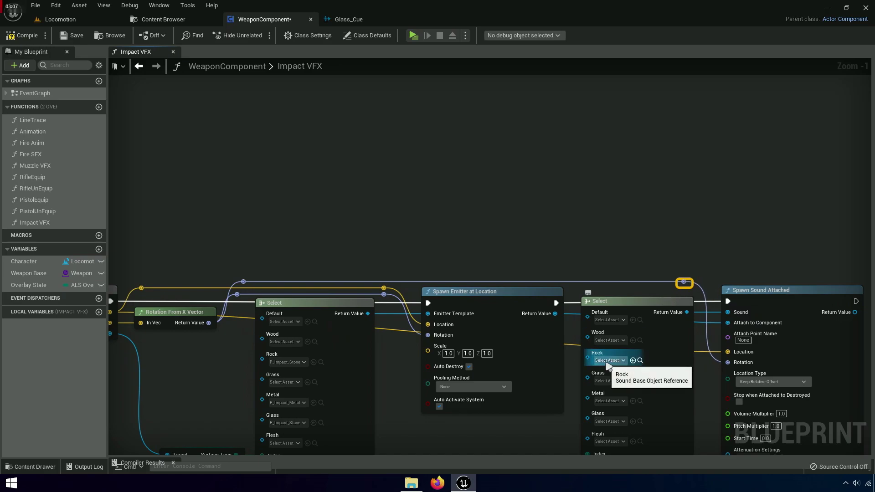
{"action": "left_click", "coordinate": [656, 272]}
{"action": "double_click", "coordinate": [701, 355]}
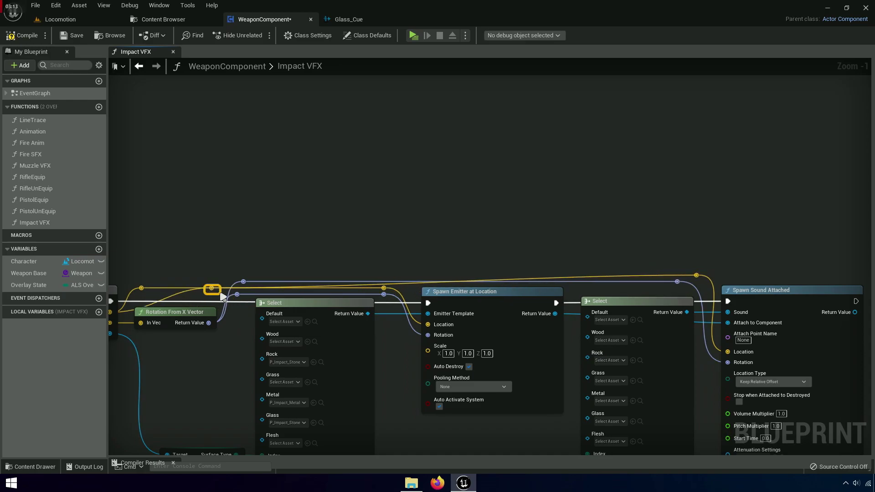
Review the chain from the Impact VFX entry node, then zoom in on the sound Select options.
{"action": "right_click_drag", "start_coordinate": [156, 283], "coordinate": [289, 268]}
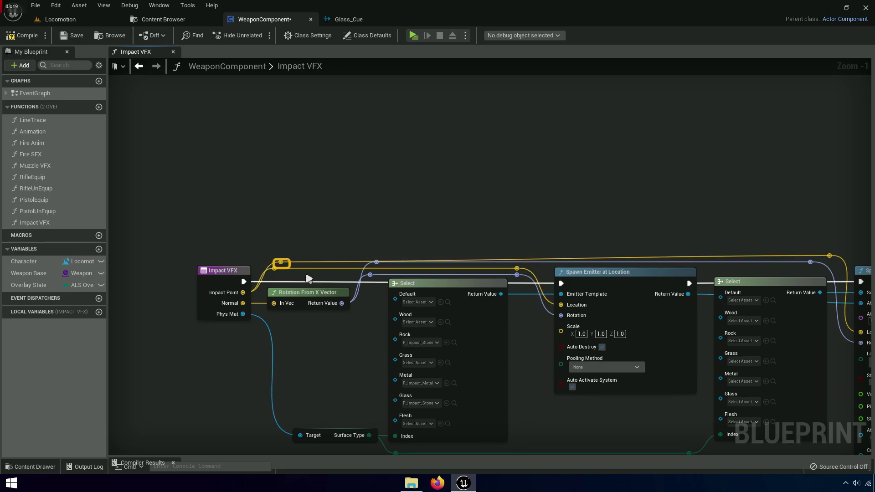
{"action": "right_click_drag", "start_coordinate": [811, 260], "coordinate": [733, 243]}
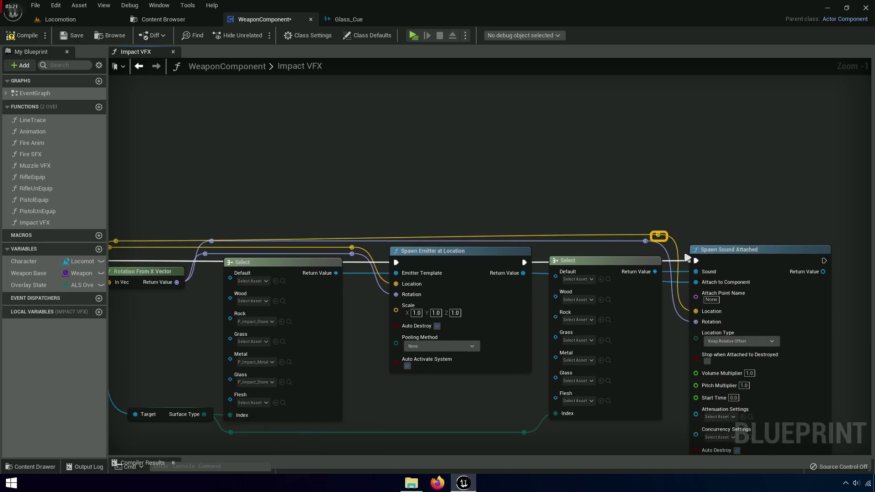
{"action": "right_click_drag", "start_coordinate": [548, 315], "coordinate": [744, 297]}
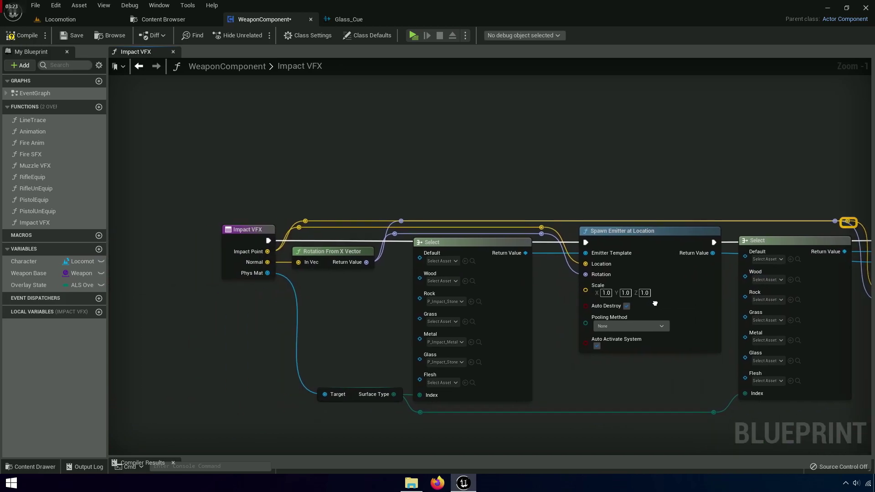
{"action": "right_click_drag", "start_coordinate": [788, 263], "coordinate": [570, 254]}
{"action": "scroll", "coordinate": [582, 207], "scroll_direction": "up", "scroll_amount": 1}
{"action": "right_click_drag", "start_coordinate": [609, 215], "coordinate": [566, 219]}
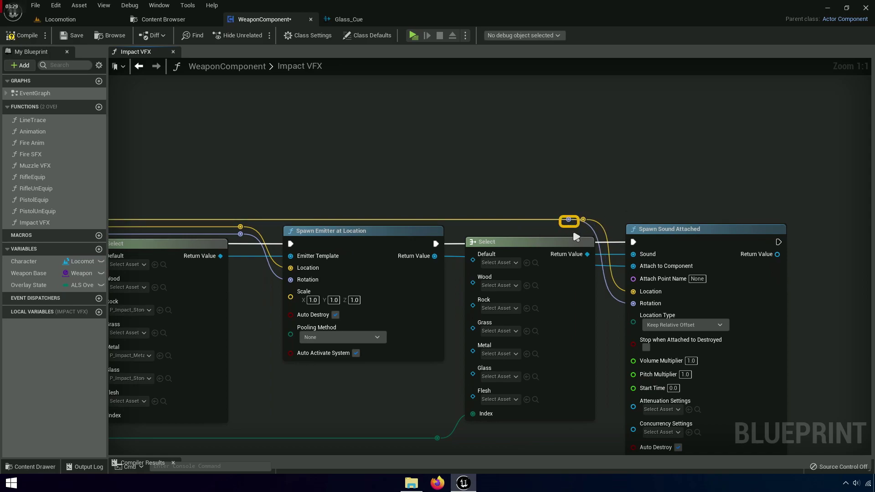
{"action": "right_click_drag", "start_coordinate": [806, 345], "coordinate": [728, 265]}
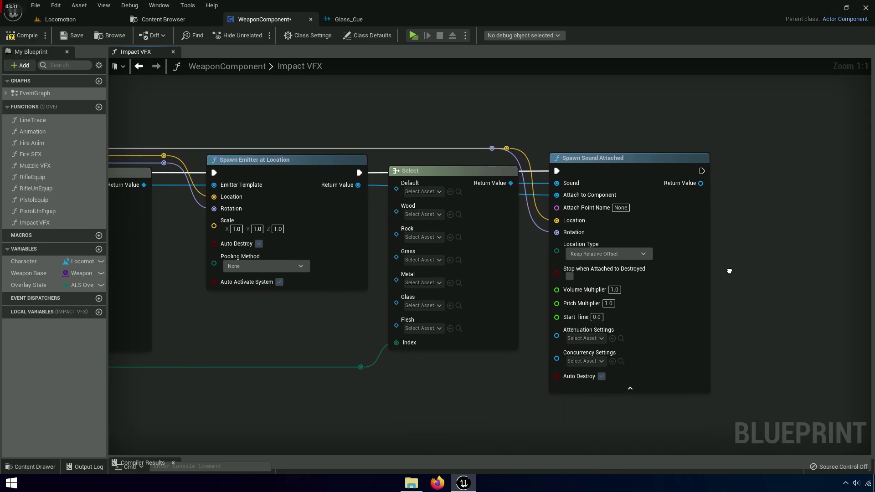
{"action": "scroll", "coordinate": [484, 264], "scroll_direction": "up", "scroll_amount": 4}
{"action": "right_click_drag", "start_coordinate": [484, 264], "coordinate": [636, 293]}
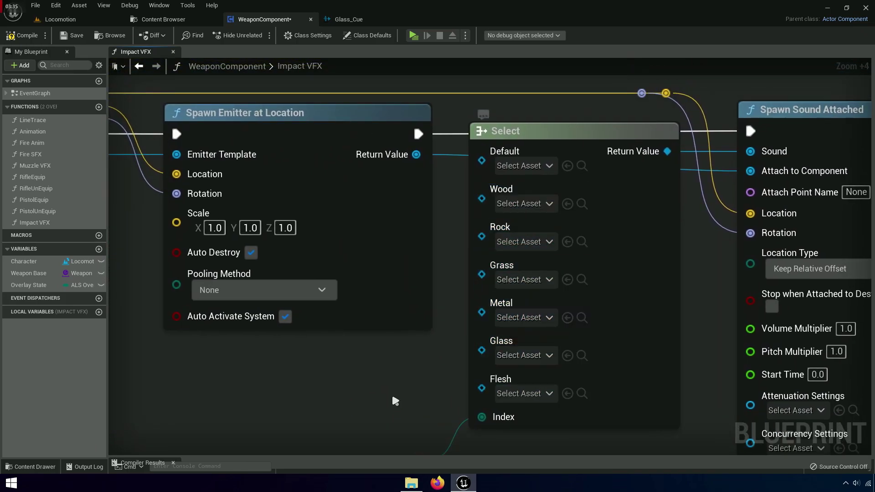
Copy the Glass_Cue asset name in the Content Browser's Impact sounds folder.
{"action": "left_click", "coordinate": [158, 19]}
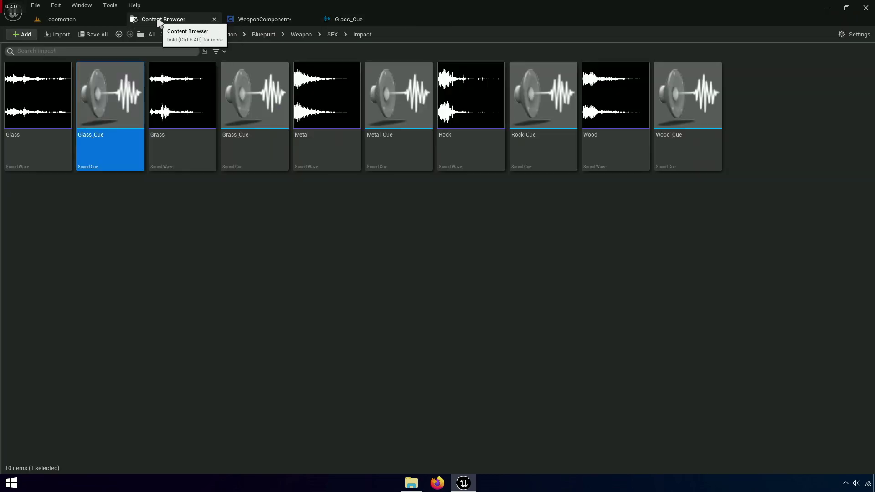
{"action": "key", "text": "F2"}
{"action": "right_click", "coordinate": [95, 138]}
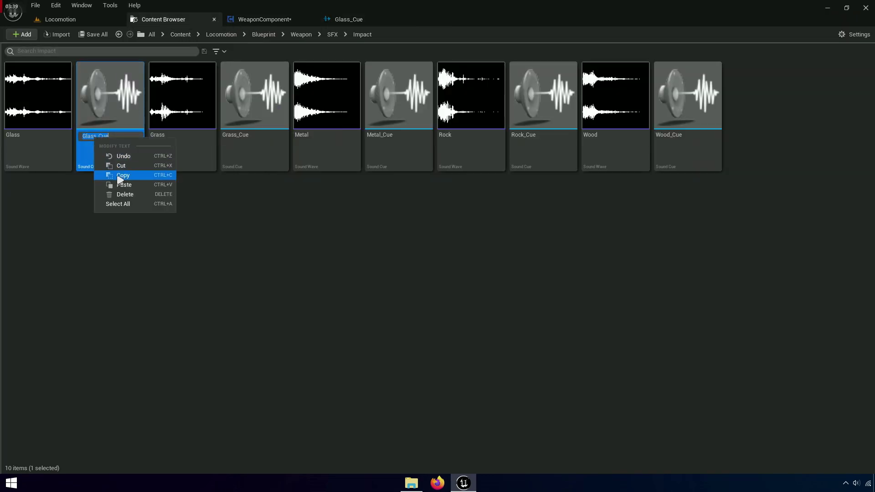
{"action": "left_click", "coordinate": [126, 178]}
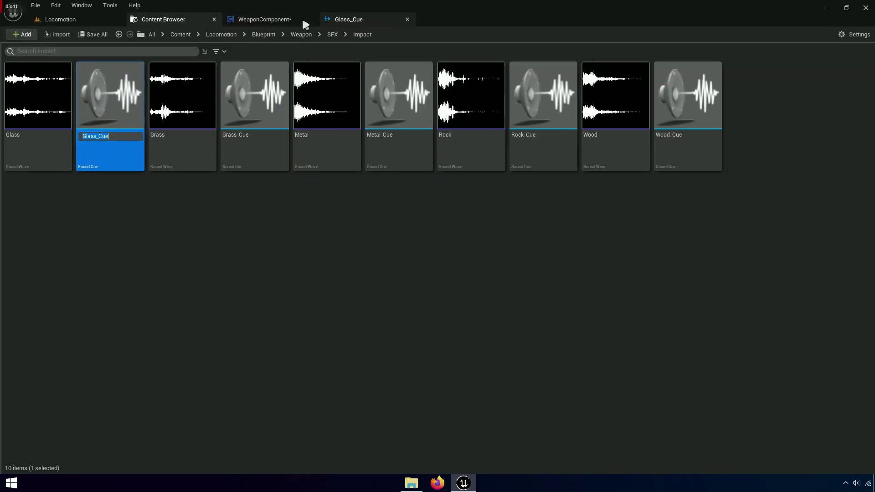
Assign Glass_Cue to the sound Select node's Glass option.
{"action": "left_click", "coordinate": [272, 20]}
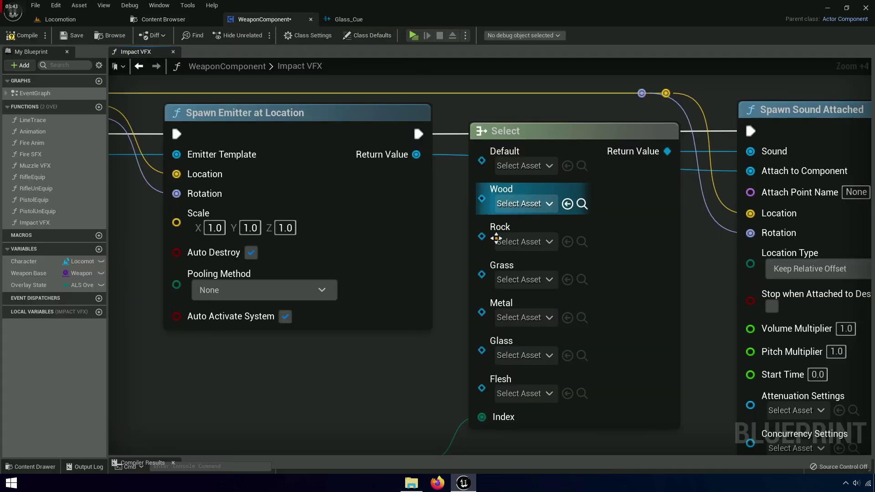
{"action": "right_click_drag", "start_coordinate": [438, 370], "coordinate": [452, 263]}
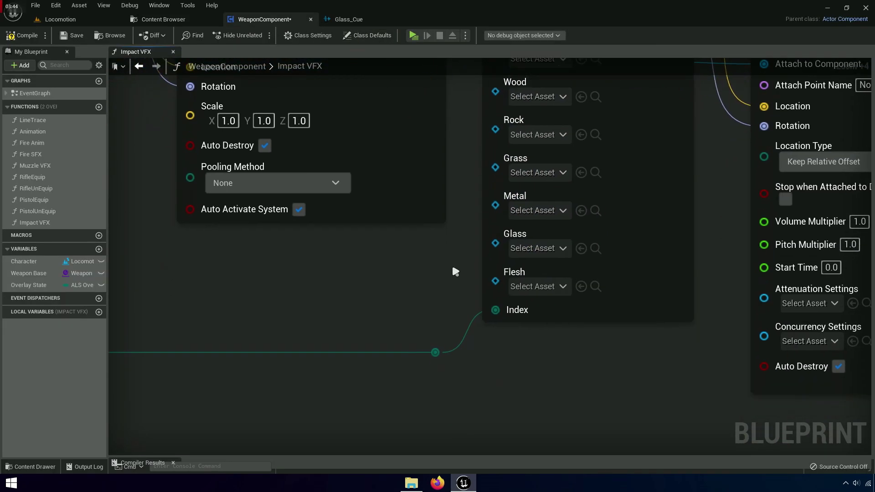
{"action": "left_click", "coordinate": [540, 248]}
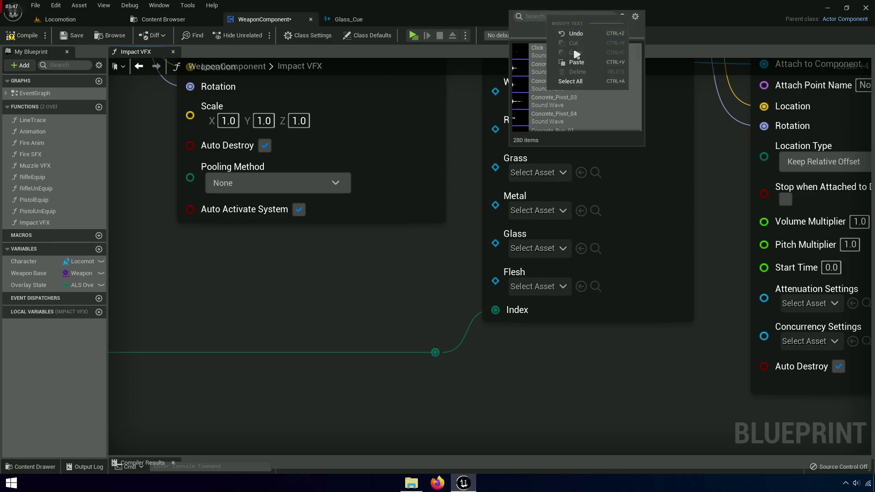
{"action": "type", "text": "Glass_Cue"}
{"action": "left_click", "coordinate": [544, 51]}
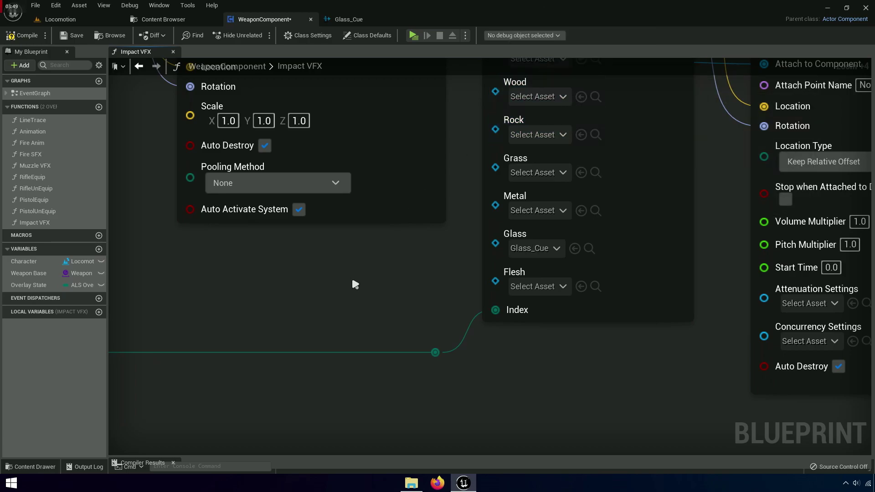
{"action": "left_click", "coordinate": [76, 37]}
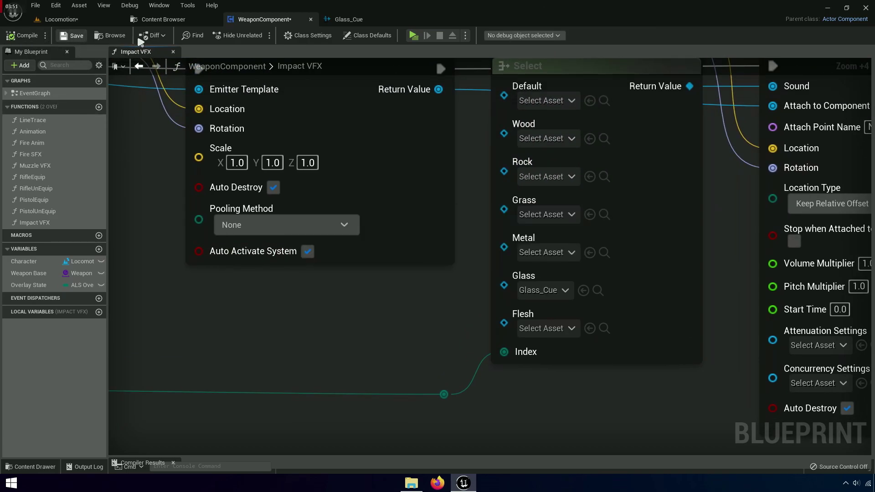
{"action": "left_click", "coordinate": [414, 35]}
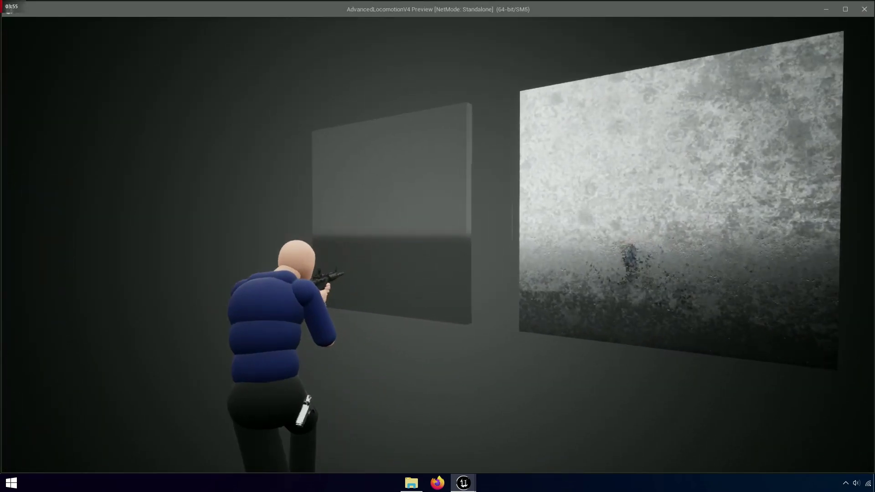
{"action": "left_click", "coordinate": [438, 246]}
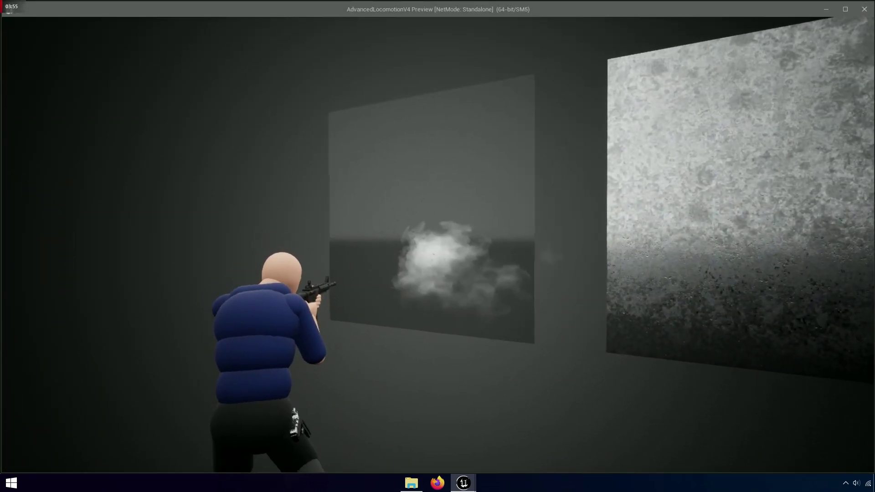
{"action": "left_click", "coordinate": [437, 246]}
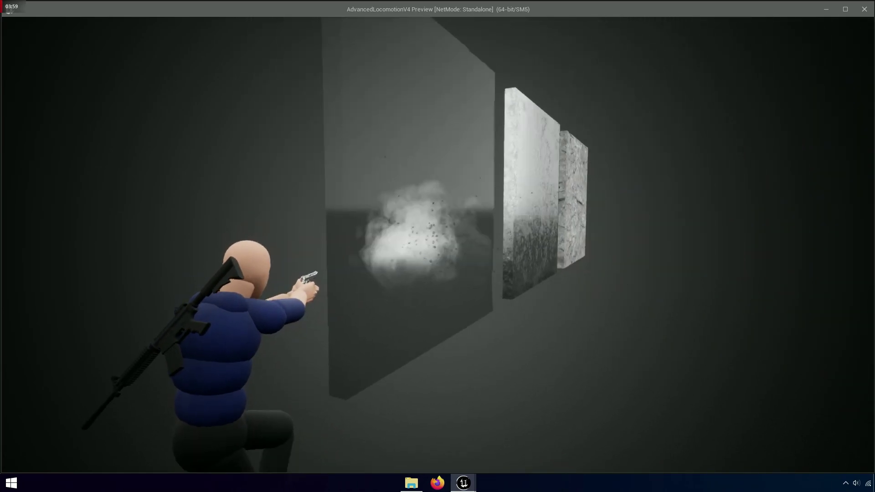
{"action": "left_click", "coordinate": [438, 246]}
{"action": "left_click", "coordinate": [438, 246]}
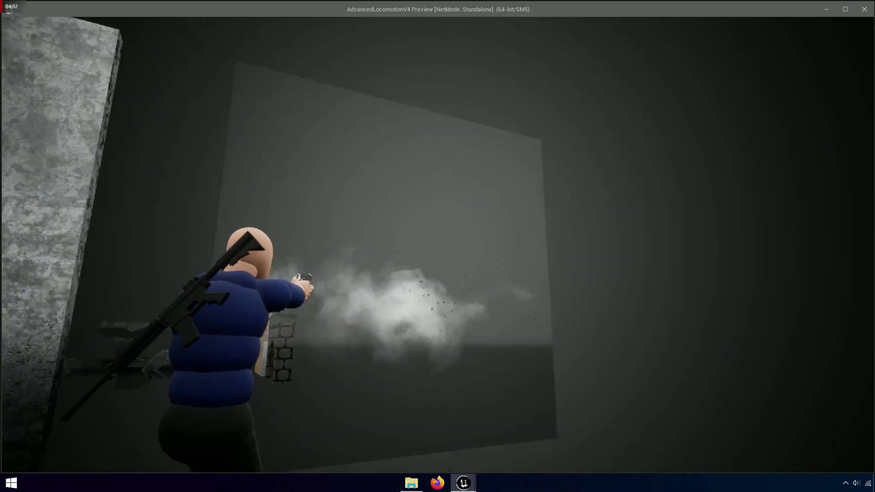
{"action": "left_click", "coordinate": [437, 246]}
{"action": "left_click", "coordinate": [438, 246]}
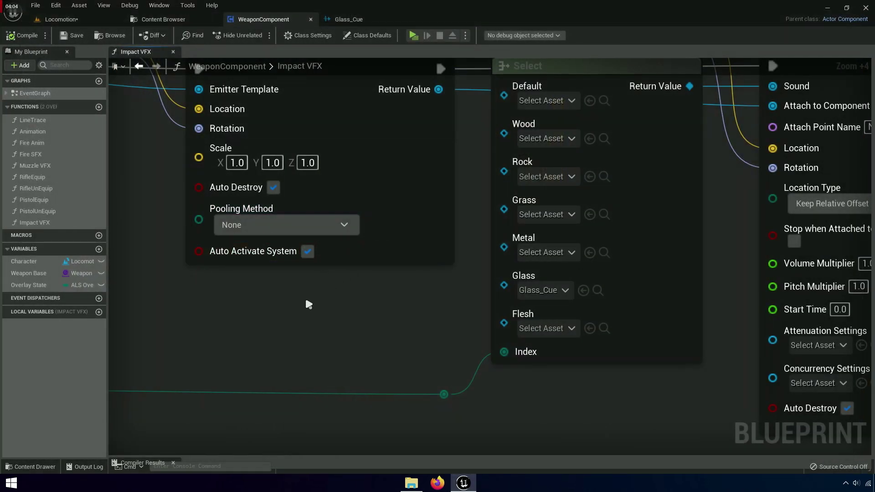
{"action": "scroll", "coordinate": [305, 296], "scroll_direction": "down", "scroll_amount": 4}
Close the Glass_Cue sound cue editor and return to the impact sound assets.
{"action": "scroll", "coordinate": [422, 357], "scroll_direction": "down", "scroll_amount": 1}
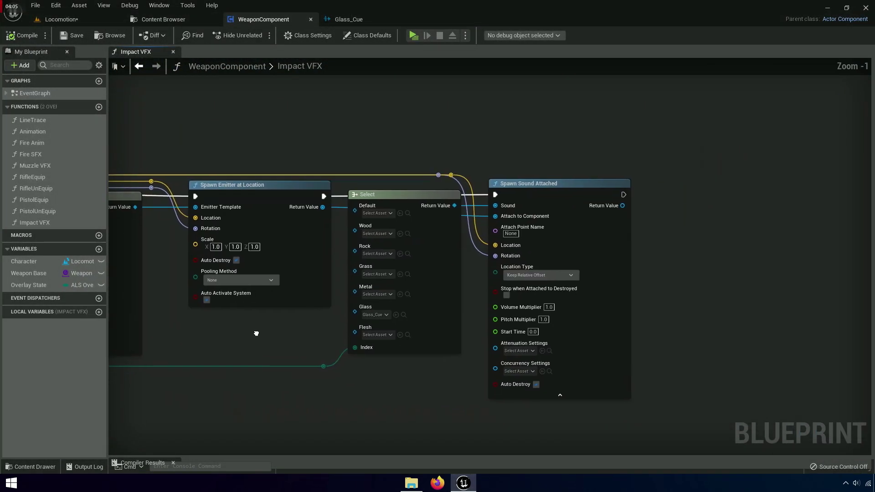
{"action": "scroll", "coordinate": [322, 317], "scroll_direction": "up", "scroll_amount": 5}
{"action": "left_click", "coordinate": [179, 21]}
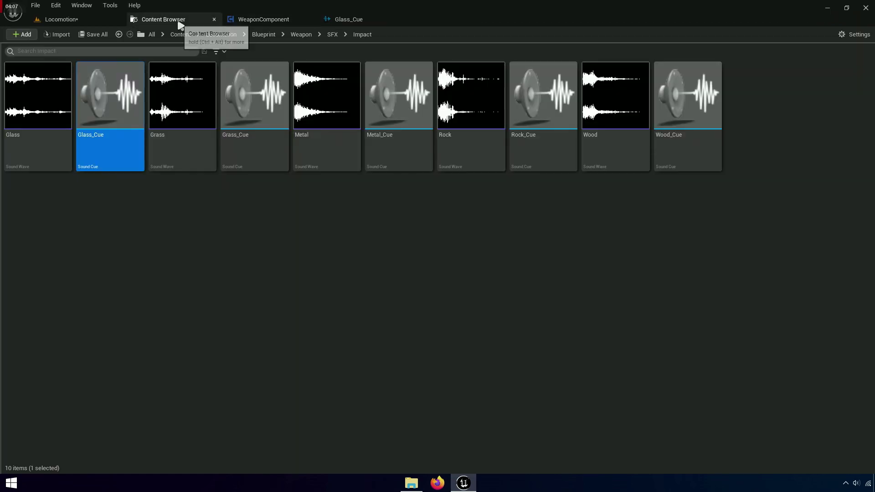
{"action": "left_click", "coordinate": [393, 20]}
{"action": "left_click", "coordinate": [406, 19]}
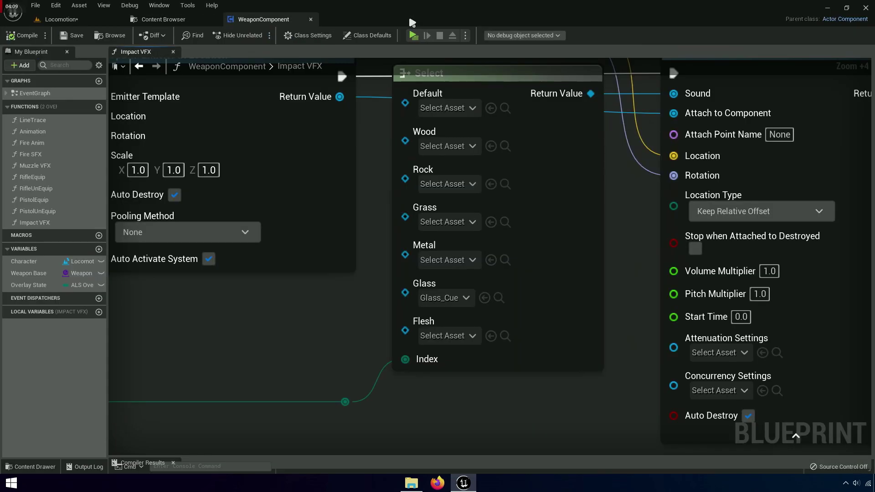
{"action": "left_click", "coordinate": [157, 20]}
{"action": "left_click", "coordinate": [218, 228]}
{"action": "left_click", "coordinate": [255, 146]}
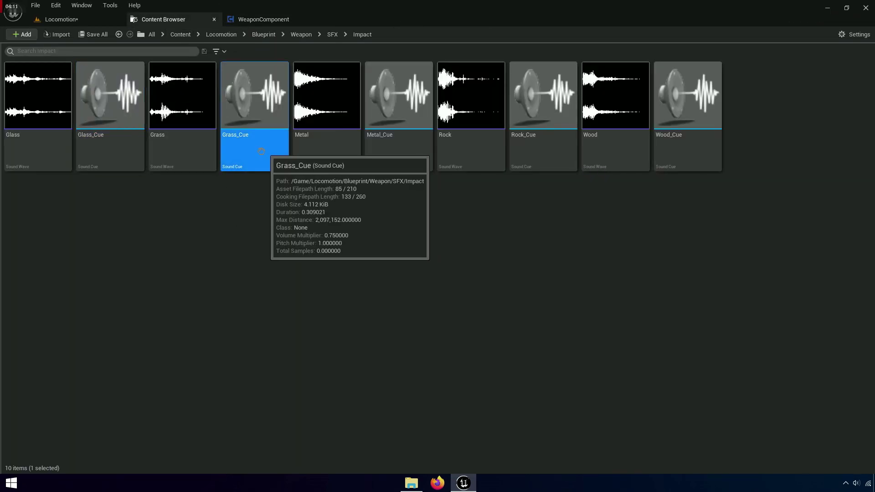
Copy the Metal_Cue name and assign Metal_Cue to the sound Select's Metal option.
{"action": "left_click", "coordinate": [371, 154]}
{"action": "left_click", "coordinate": [382, 136]}
{"action": "right_click", "coordinate": [385, 139]}
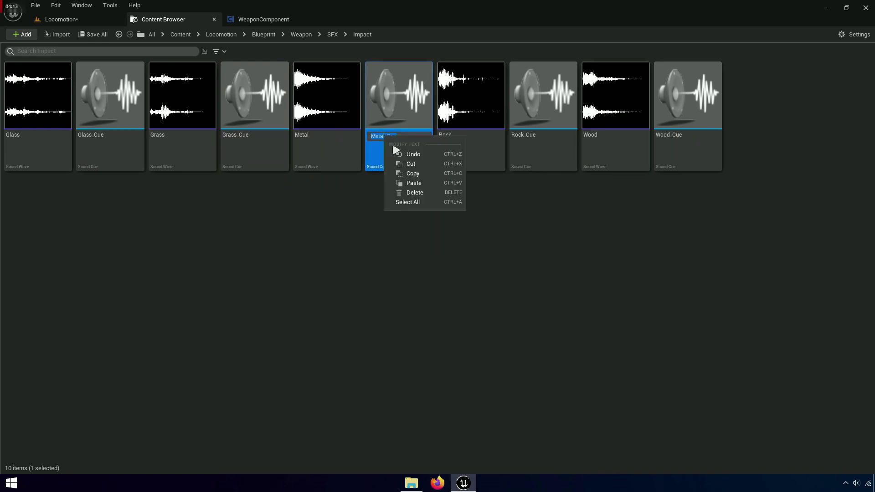
{"action": "left_click", "coordinate": [407, 175]}
{"action": "left_click", "coordinate": [259, 21]}
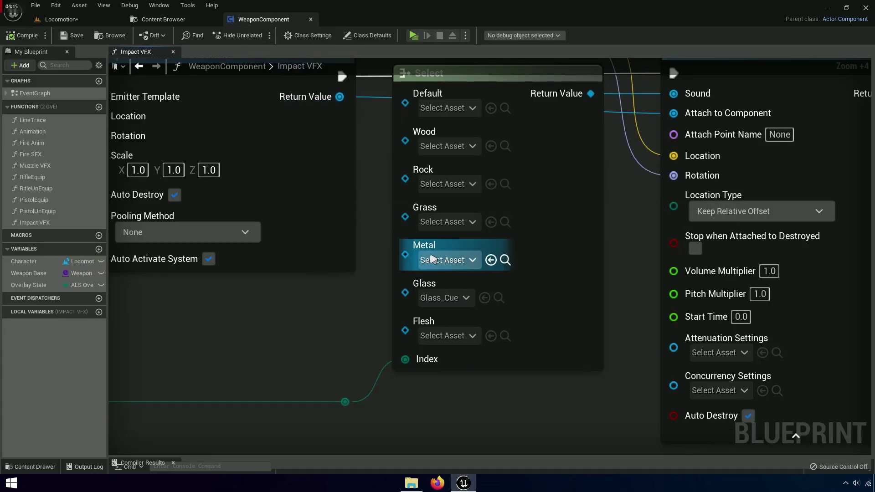
{"action": "left_click", "coordinate": [442, 260]}
{"action": "type", "text": "Metal_Cue"}
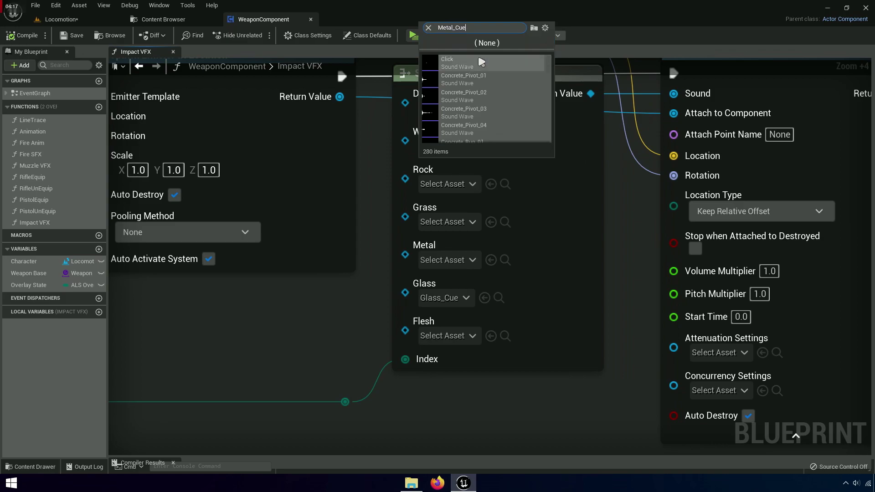
{"action": "left_click", "coordinate": [476, 67]}
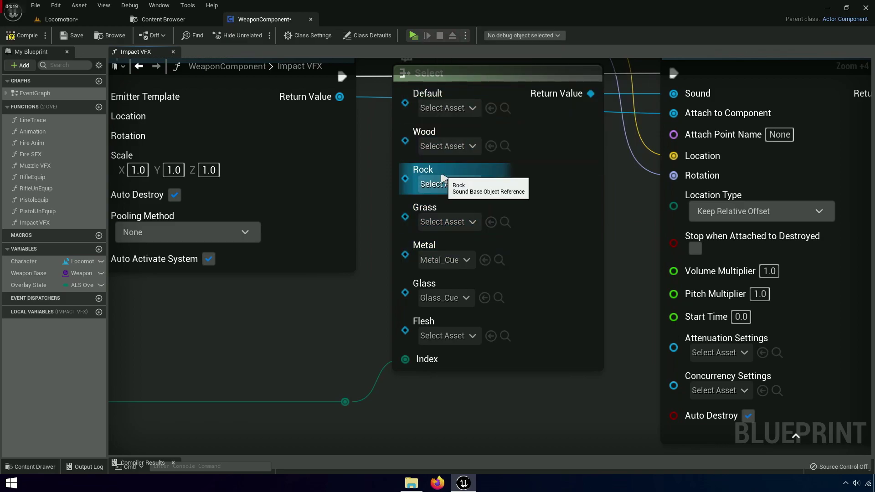
Copy the Rock_Cue name and assign Rock_Cue to the sound Select's Rock option.
{"action": "left_click", "coordinate": [163, 19]}
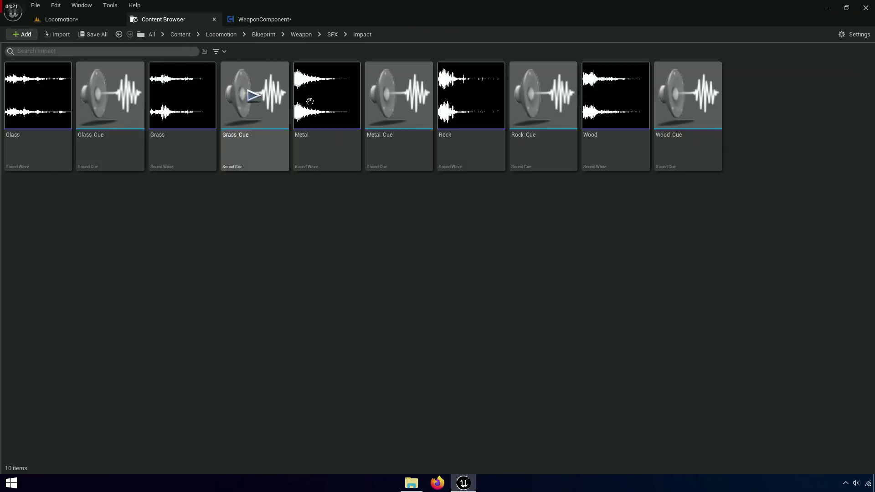
{"action": "left_click", "coordinate": [526, 138]}
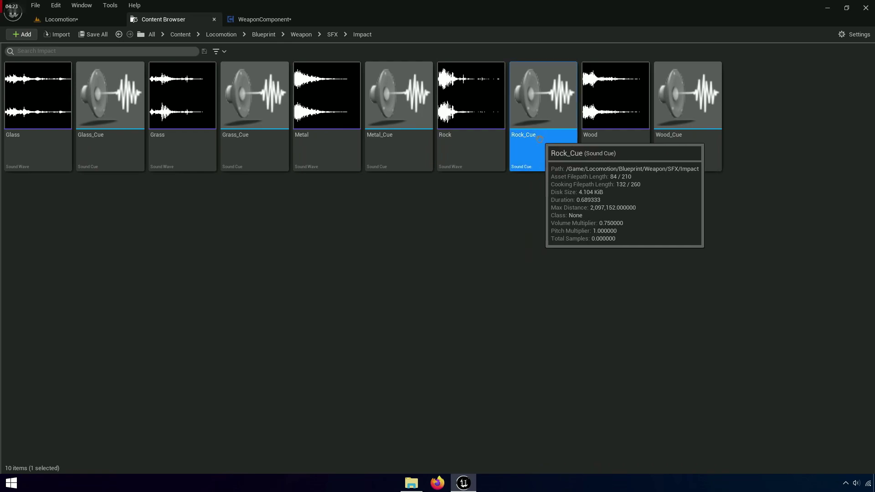
{"action": "left_click", "coordinate": [526, 138]}
{"action": "right_click", "coordinate": [526, 138]}
{"action": "left_click", "coordinate": [553, 172]}
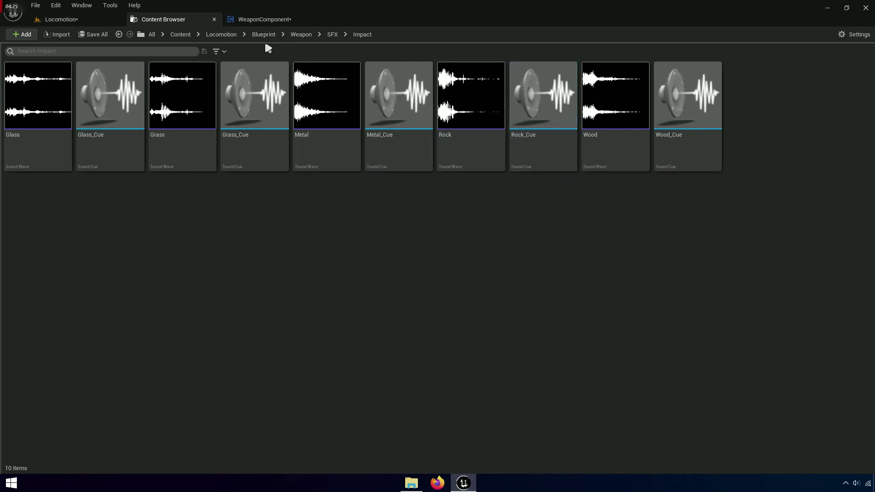
{"action": "left_click", "coordinate": [269, 19]}
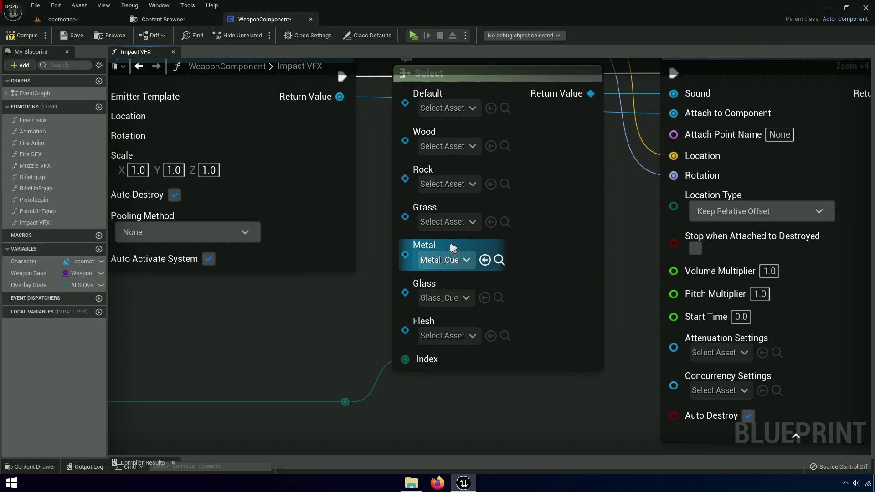
{"action": "left_click", "coordinate": [448, 184]}
{"action": "key", "text": "ctrl+v"}
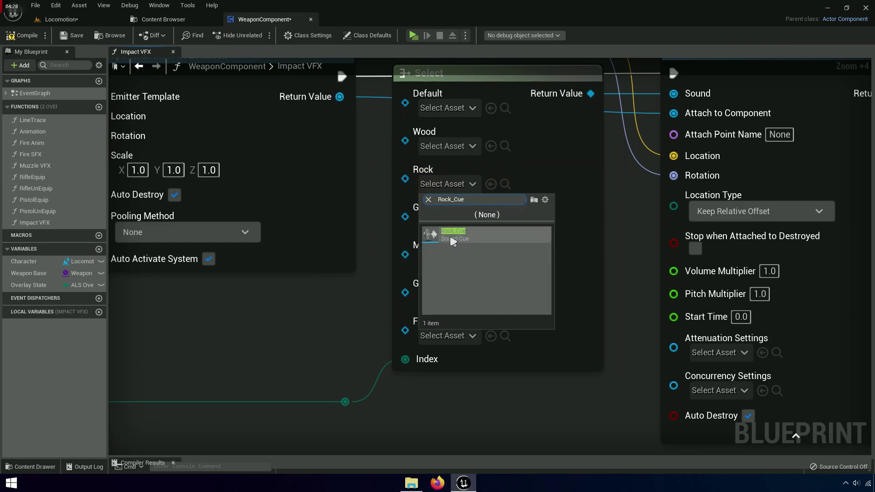
{"action": "key", "text": "Return"}
{"action": "right_click_drag", "start_coordinate": [396, 253], "coordinate": [408, 273]}
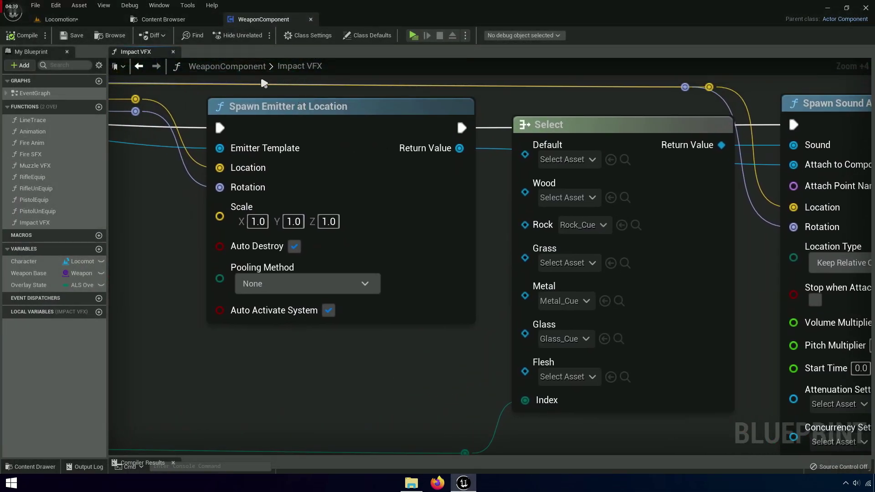
Open the Rifle_Cue sound cue from the SFX > Rifle folder.
{"action": "left_click", "coordinate": [176, 52]}
{"action": "left_click", "coordinate": [166, 22]}
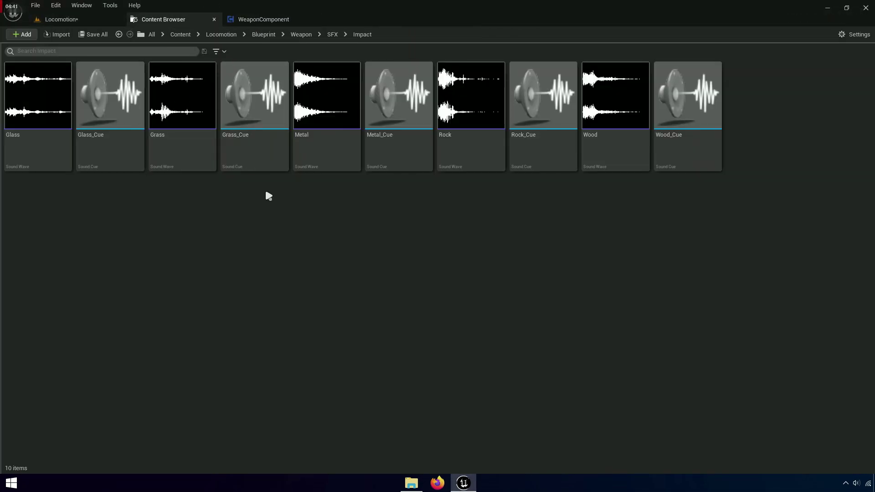
{"action": "left_click", "coordinate": [332, 35]}
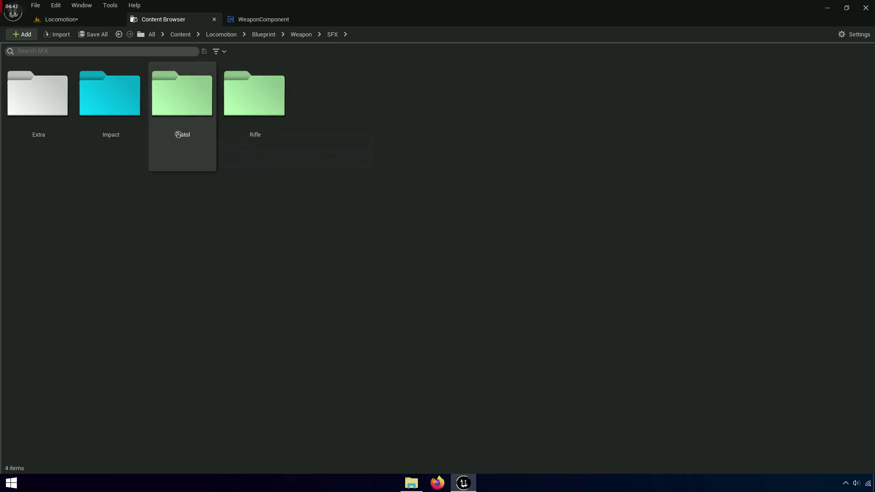
{"action": "left_click", "coordinate": [256, 141]}
{"action": "double_click", "coordinate": [257, 141]}
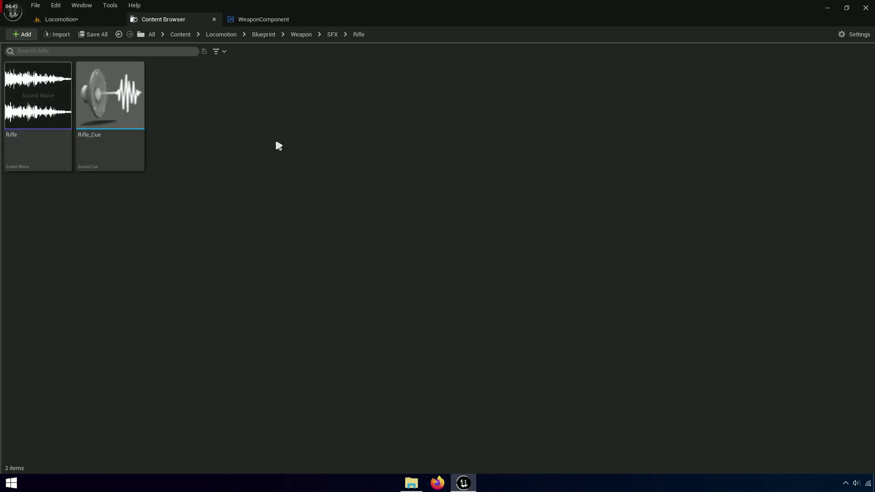
{"action": "left_click", "coordinate": [91, 141]}
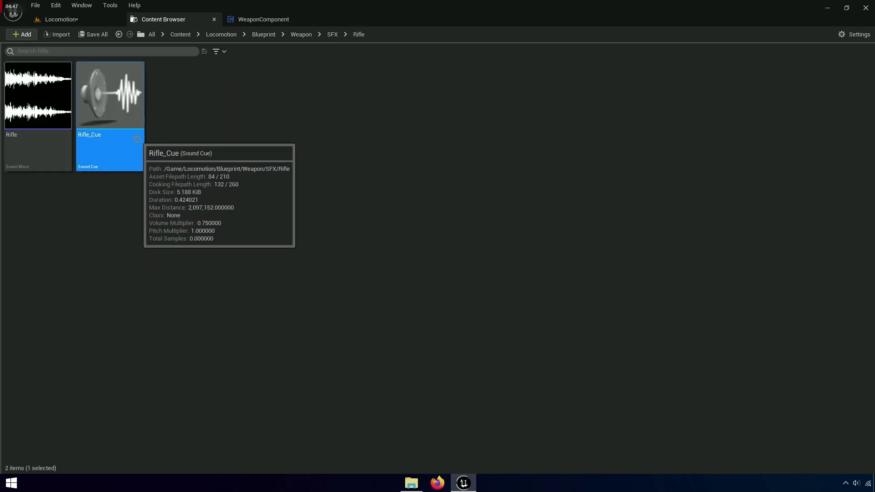
{"action": "double_click", "coordinate": [91, 141]}
Set the Rifle_Cue Modulator's Volume Min and Volume Max to 0.5, then close the editor.
{"action": "scroll", "coordinate": [455, 190], "scroll_direction": "up", "scroll_amount": 5}
{"action": "left_click", "coordinate": [455, 190]}
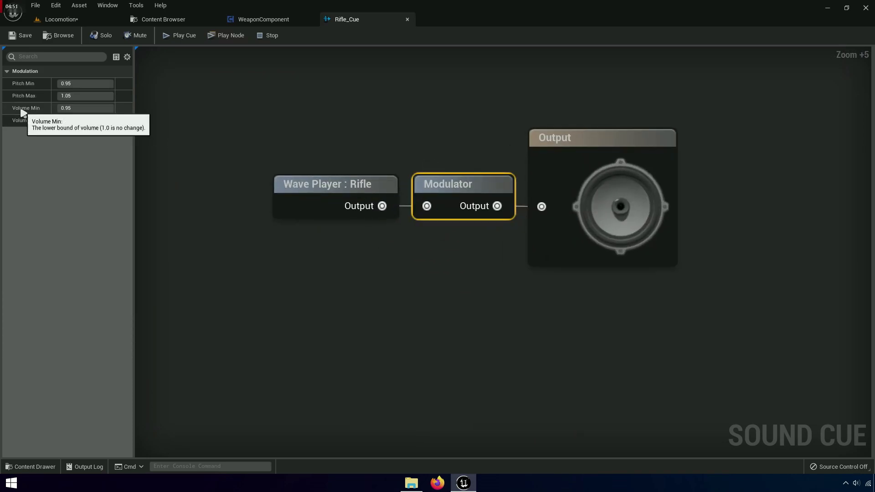
{"action": "left_click", "coordinate": [76, 111]}
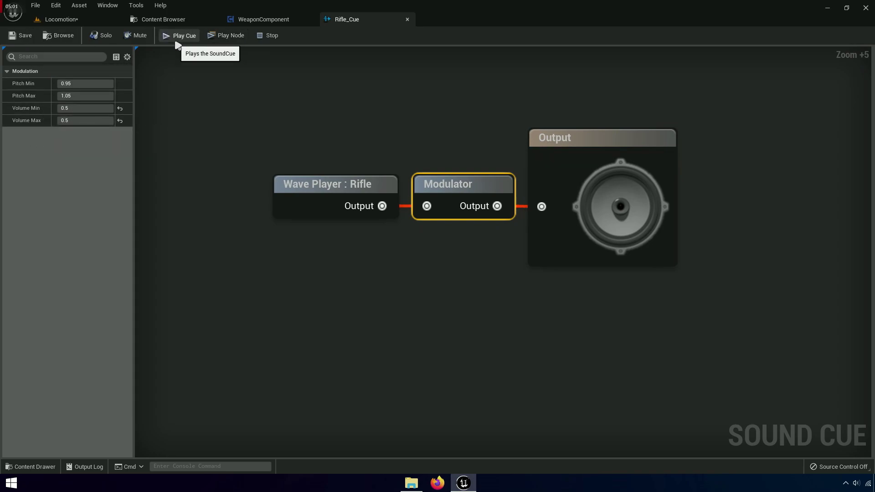
{"action": "left_click", "coordinate": [407, 20]}
Play-test the Locomotion level standalone, shooting the walls with the rifle, then the pistol.
{"action": "left_click", "coordinate": [121, 18]}
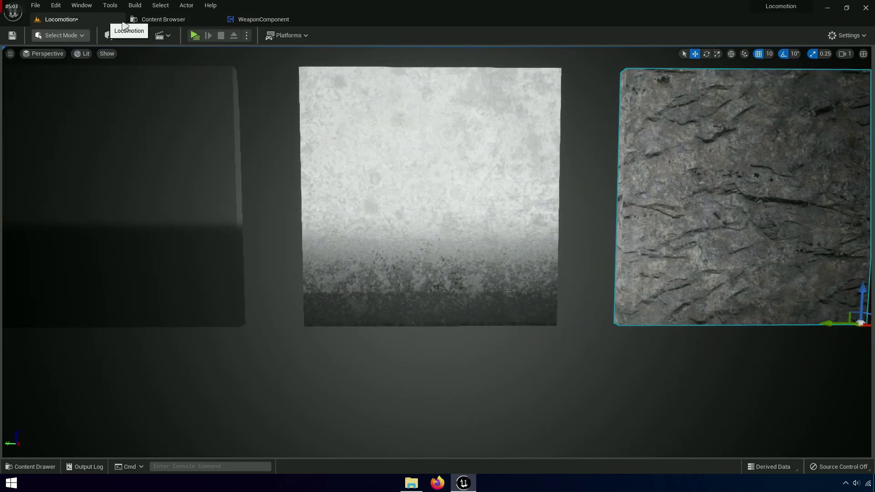
{"action": "left_click", "coordinate": [195, 36]}
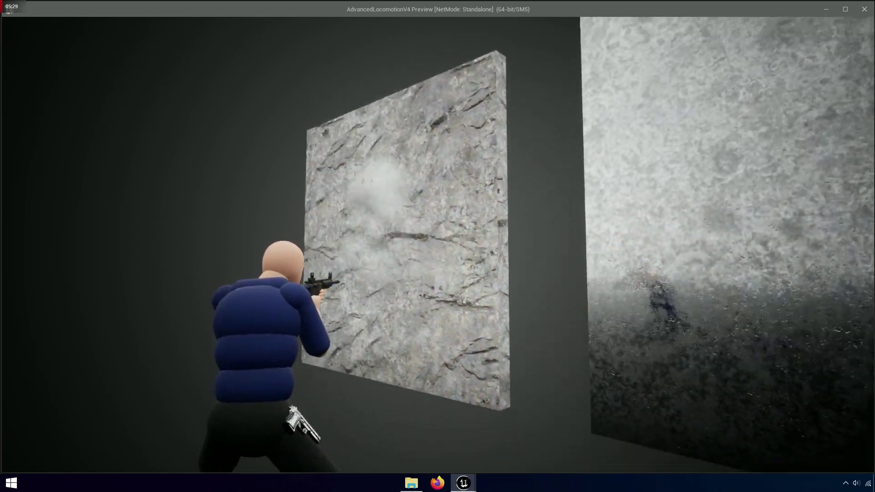
{"action": "key", "text": "2"}
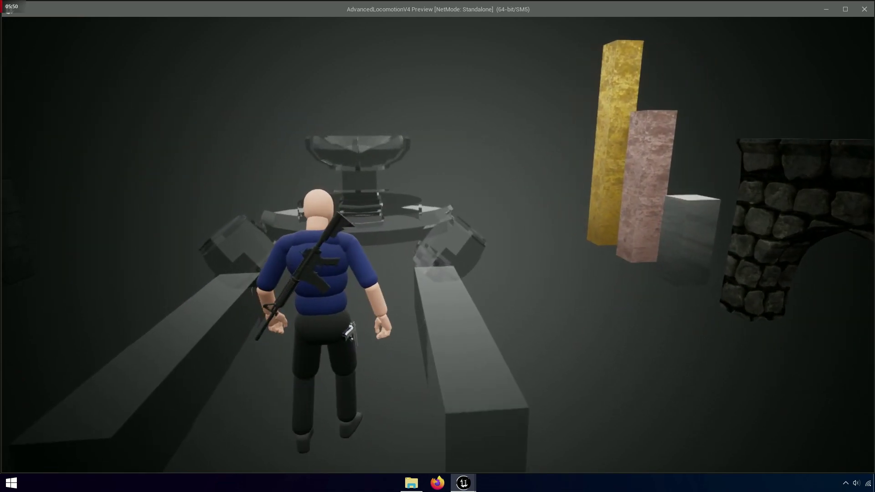
Exit the play-test and move the view close to the gold and pink pillars.
{"action": "key", "text": "Escape"}
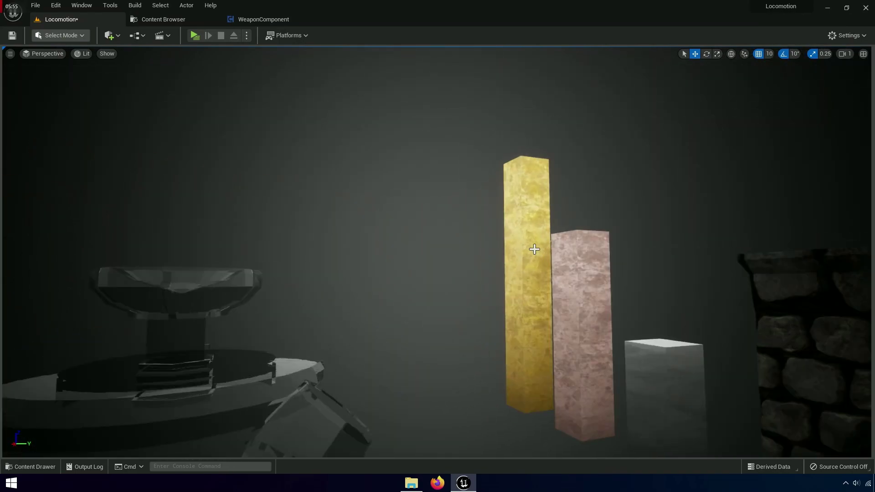
{"action": "left_click_drag", "start_coordinate": [533, 244], "coordinate": [501, 273]}
{"action": "left_click_drag", "start_coordinate": [456, 192], "coordinate": [433, 192]}
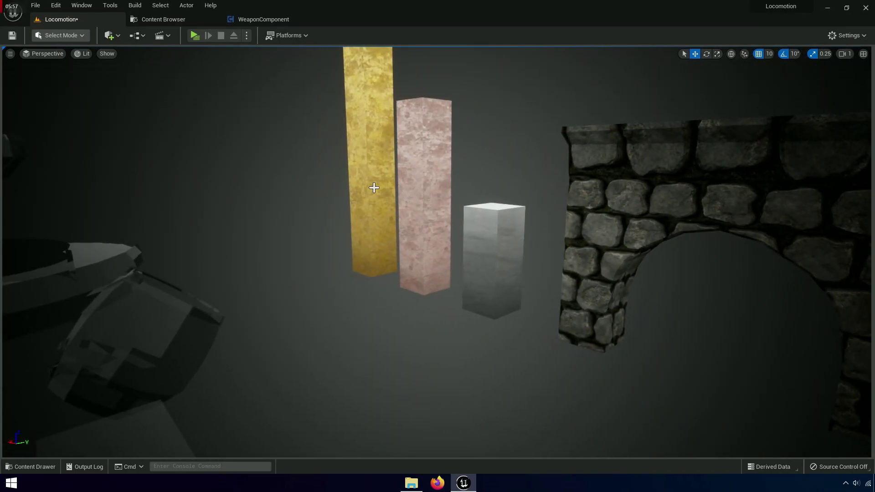
{"action": "left_click_drag", "start_coordinate": [381, 182], "coordinate": [346, 182]}
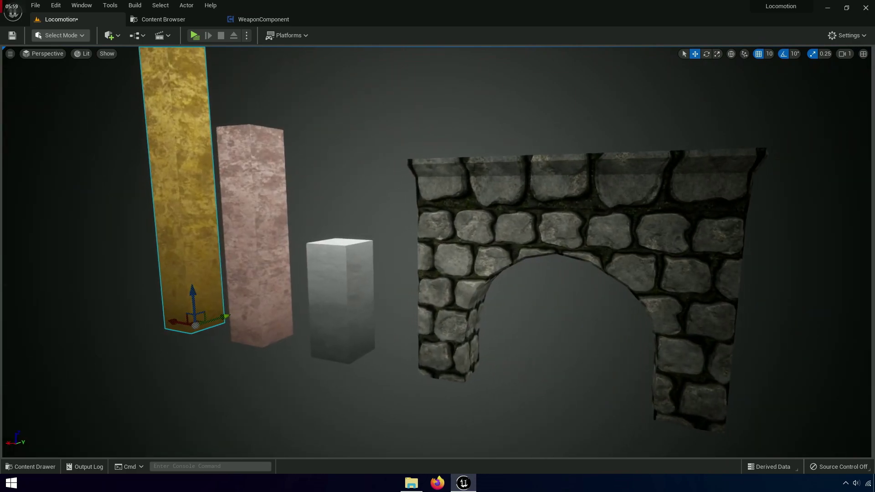
{"action": "left_click_drag", "start_coordinate": [344, 185], "coordinate": [305, 199]}
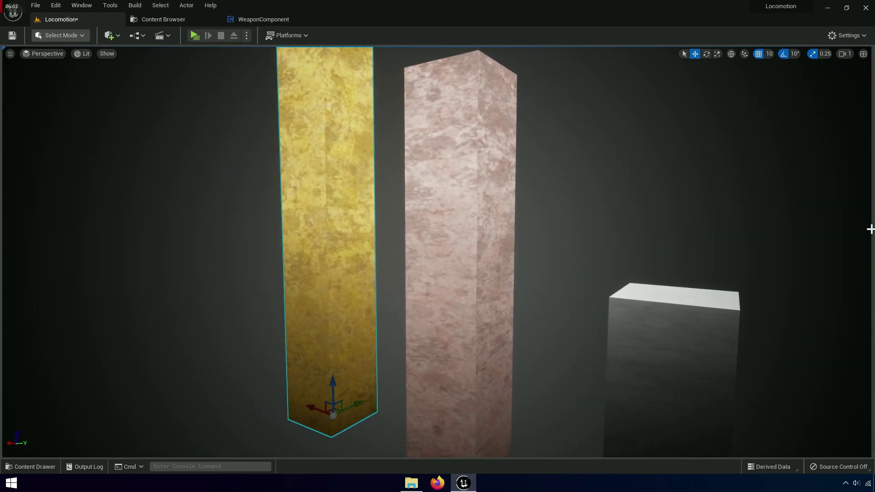
Select the gold pillar and open its Phys Material Override list to choose Metal_Phys.
{"action": "left_click", "coordinate": [854, 230]}
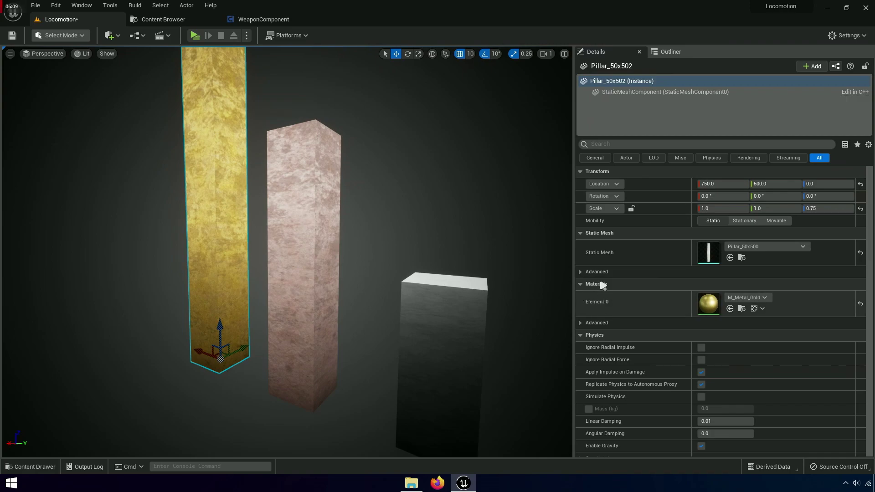
{"action": "left_click", "coordinate": [743, 308]}
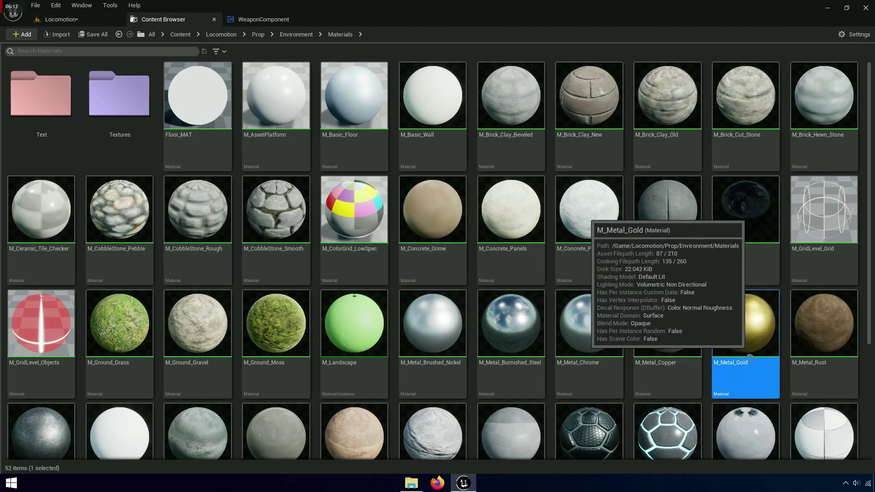
{"action": "left_click", "coordinate": [67, 19]}
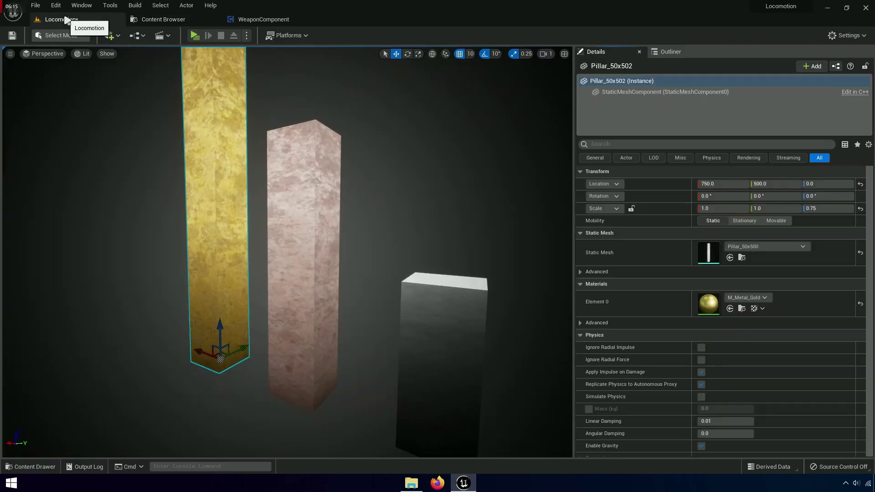
{"action": "scroll", "coordinate": [872, 249], "scroll_direction": "down", "scroll_amount": 3}
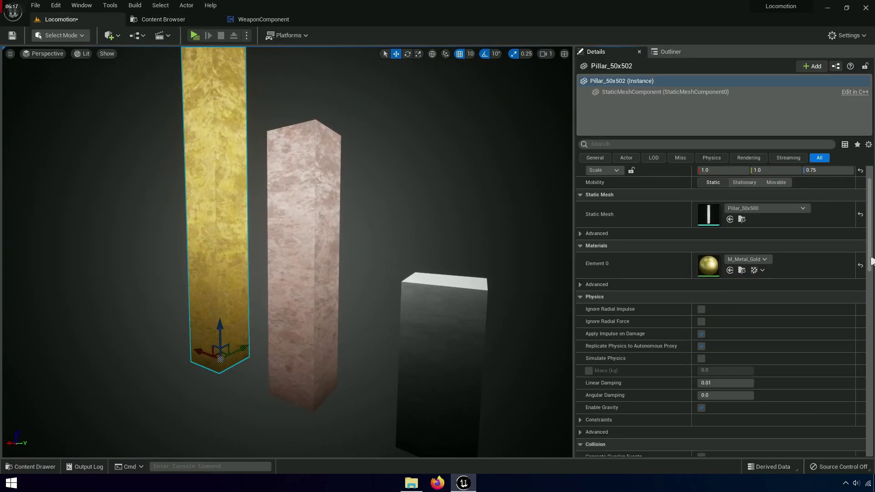
{"action": "scroll", "coordinate": [871, 249], "scroll_direction": "down", "scroll_amount": 3}
{"action": "scroll", "coordinate": [871, 248], "scroll_direction": "down", "scroll_amount": 3}
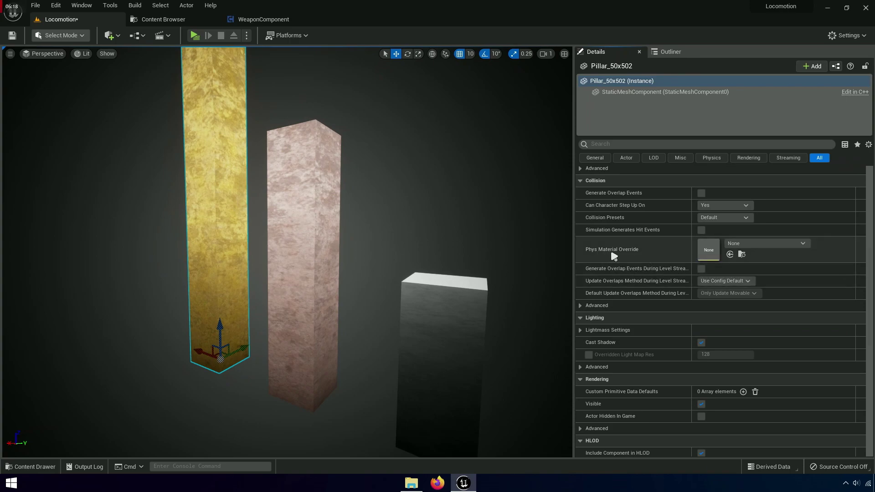
{"action": "left_click", "coordinate": [777, 243]}
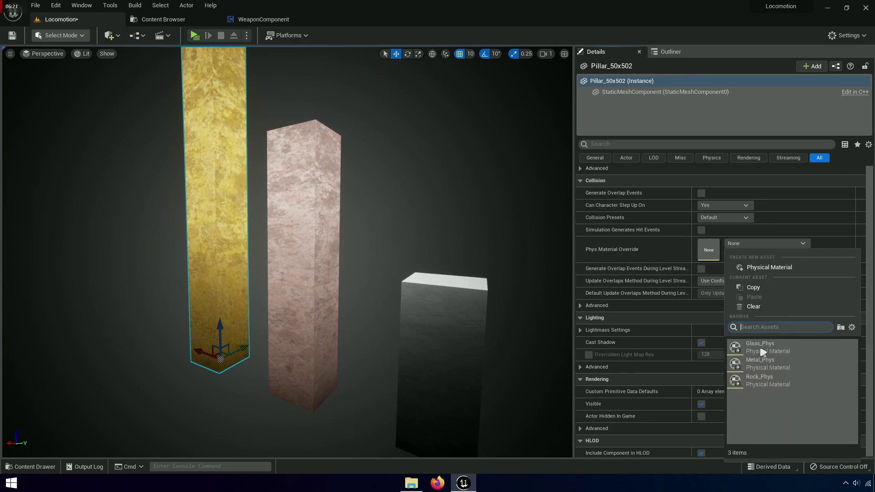